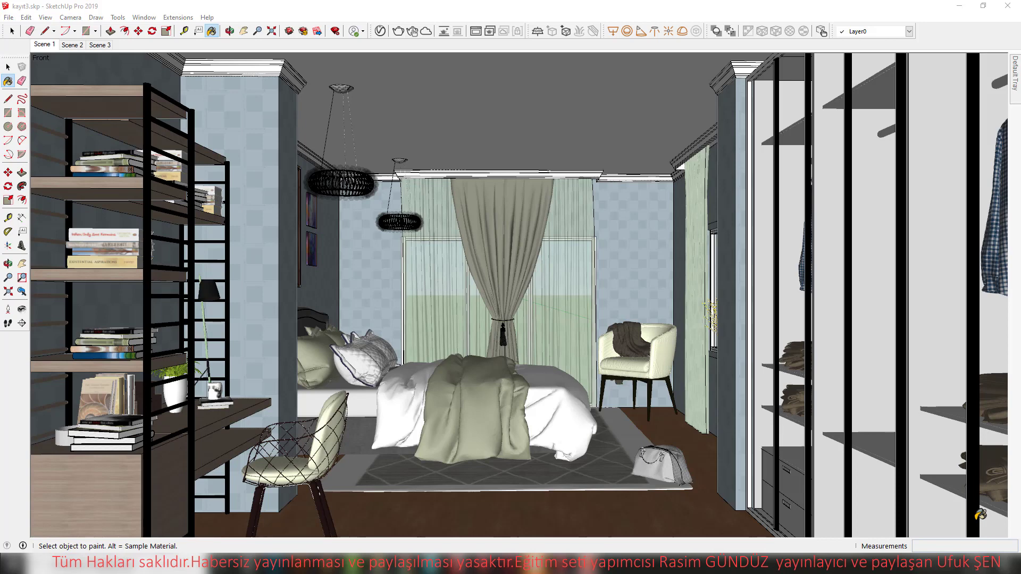
Open the V-Ray Asset Editor from the V-Ray toolbar over the bedroom view.
{"action": "left_click", "coordinate": [381, 35]}
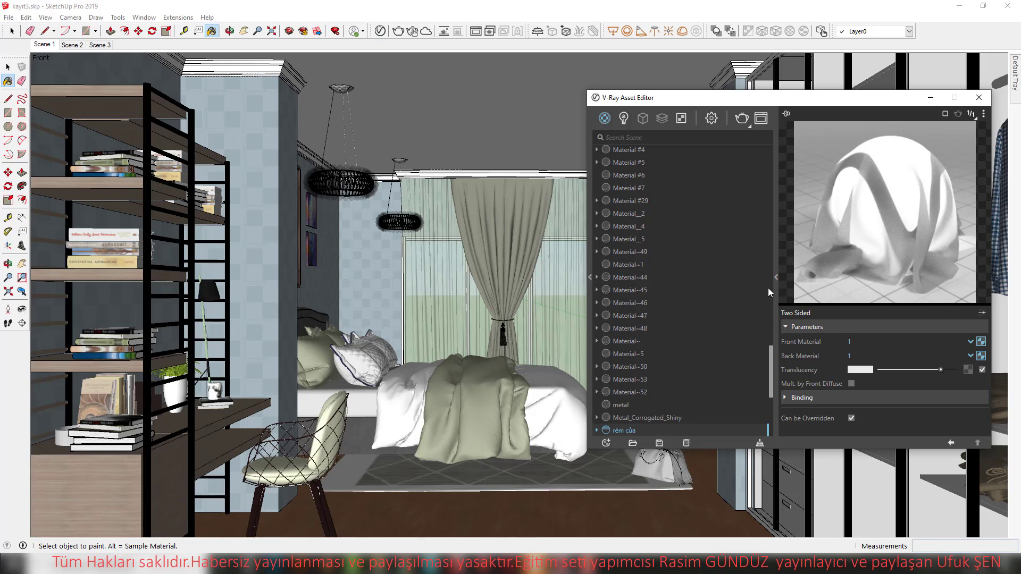
Switch on Interactive rendering and Material Override in V-Ray settings, then return to the materials list.
{"action": "left_click", "coordinate": [712, 118]}
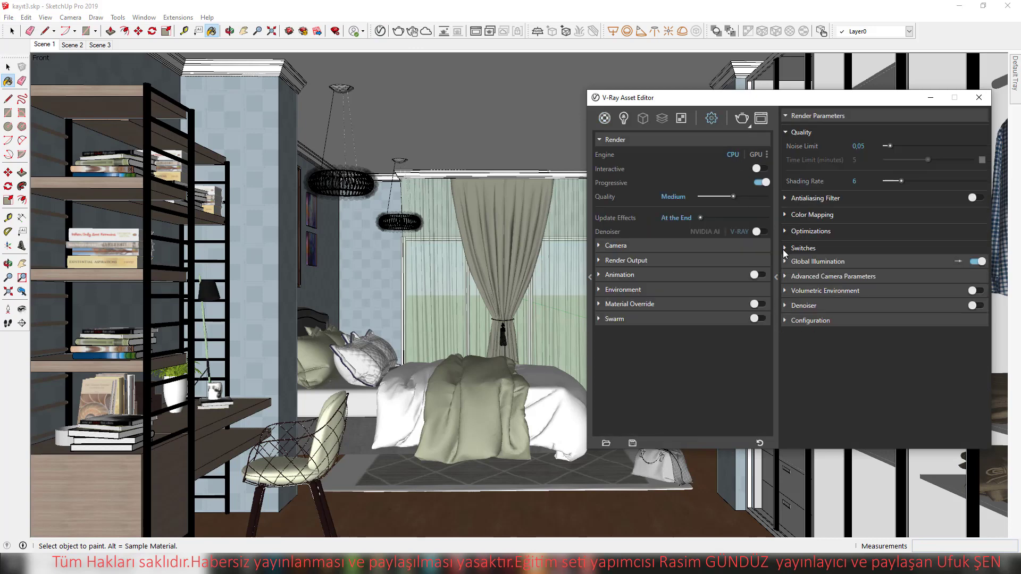
{"action": "left_click", "coordinate": [776, 279]}
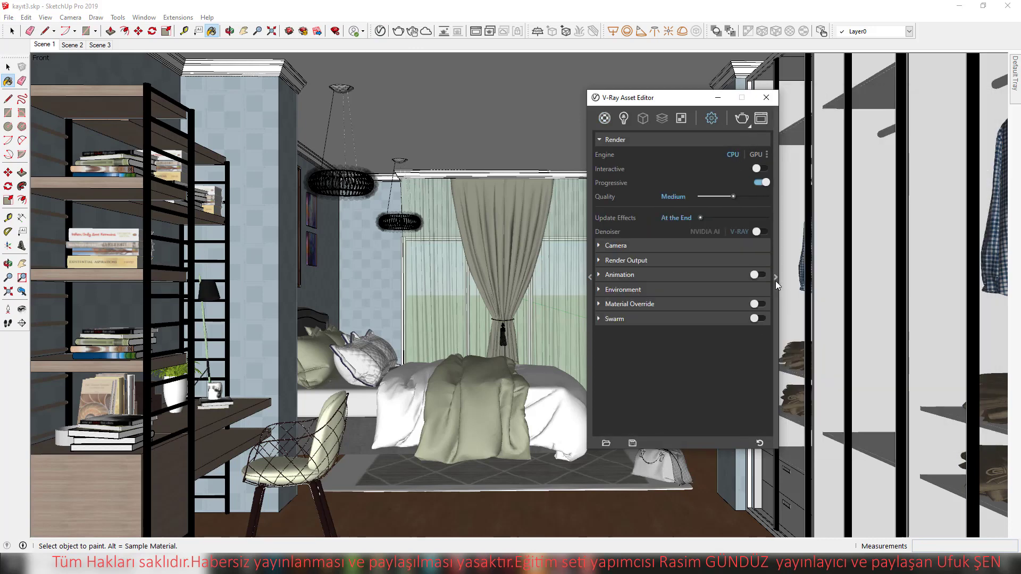
{"action": "left_click", "coordinate": [760, 169]}
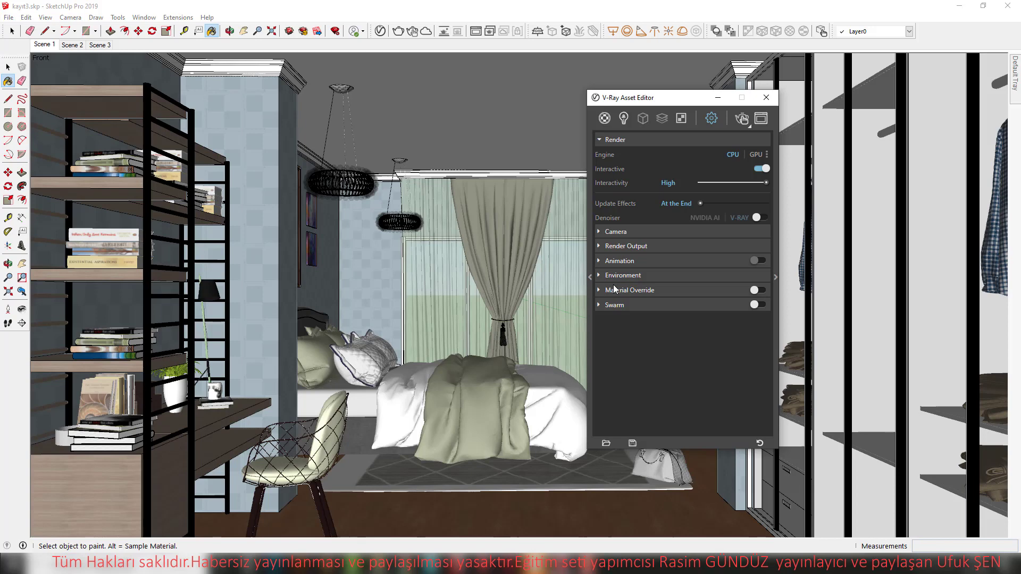
{"action": "left_click", "coordinate": [758, 291]}
{"action": "key", "text": "alt"}
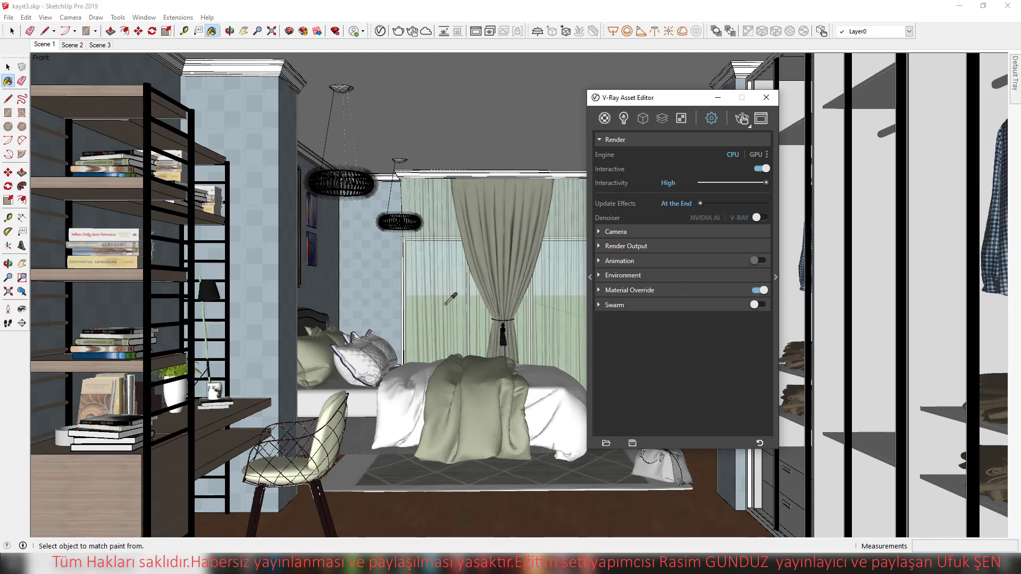
{"action": "left_click", "coordinate": [446, 304], "text": "alt"}
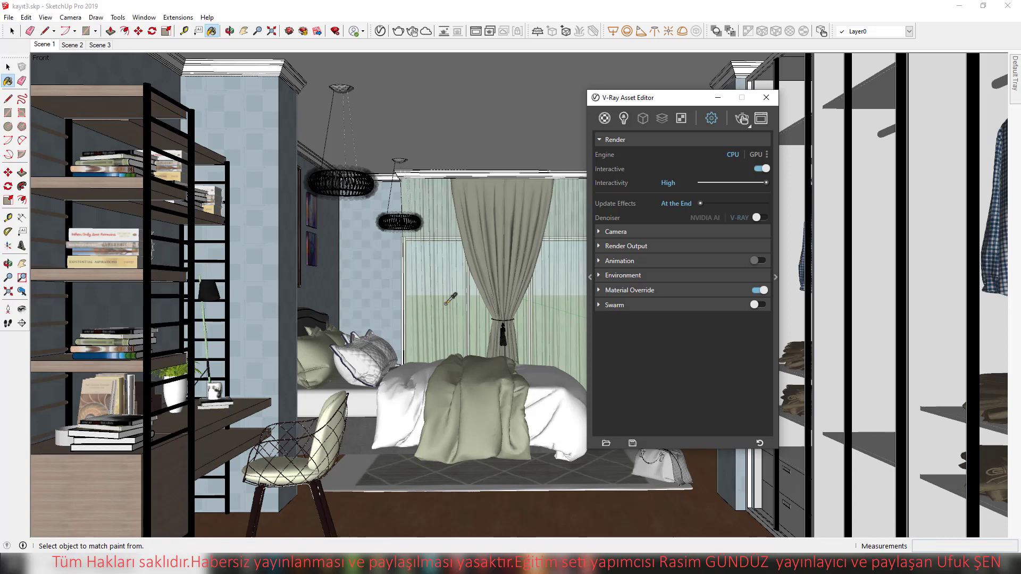
Untick Can be Overridden on Two Sided, select Translucent_Glass_Gray, and orbit to the exterior window.
{"action": "left_click", "coordinate": [777, 278]}
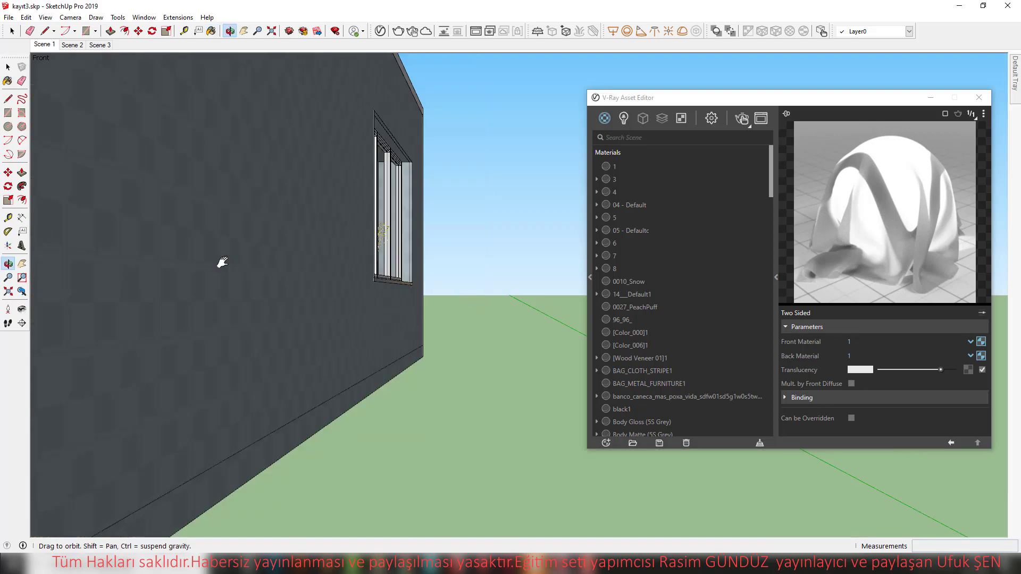
{"action": "middle_click_drag", "start_coordinate": [508, 319], "coordinate": [221, 263]}
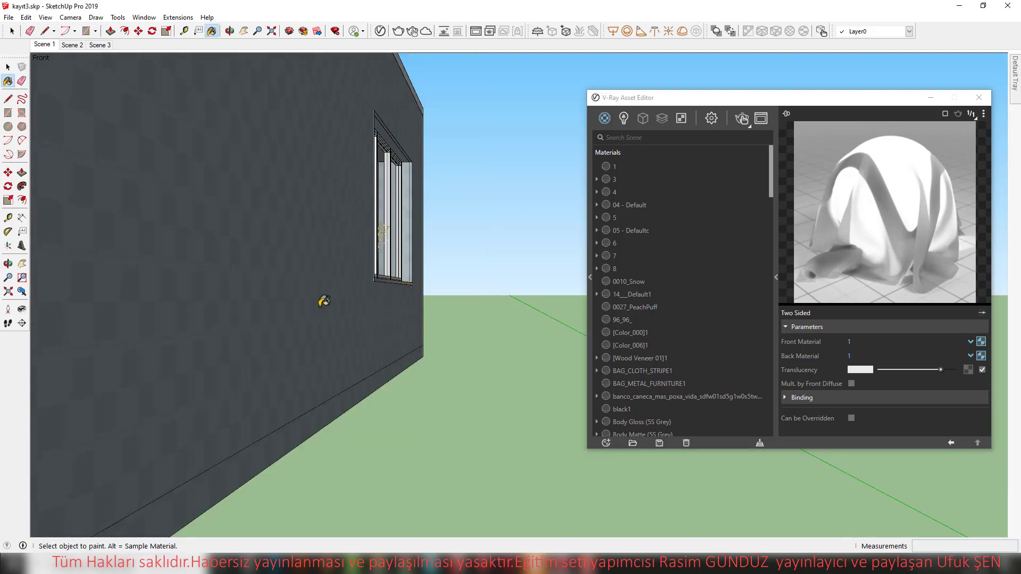
{"action": "middle_click_drag", "start_coordinate": [324, 301], "coordinate": [360, 286]}
{"action": "left_click", "coordinate": [382, 180], "text": "alt"}
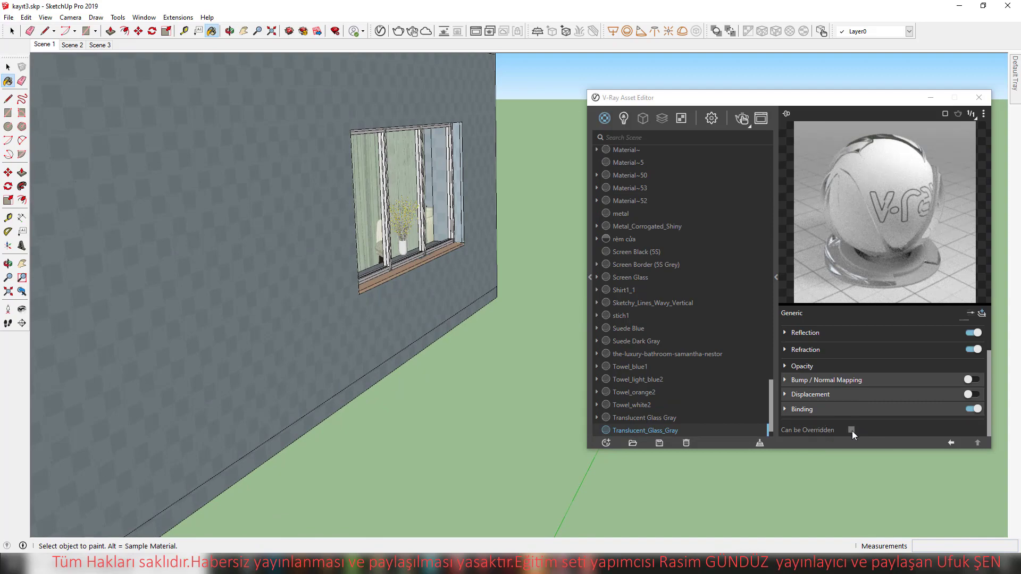
{"action": "mouse_move", "coordinate": [485, 460]}
{"action": "middle_mouse_down"}
{"action": "mouse_move", "coordinate": [360, 489]}
{"action": "mouse_move", "coordinate": [479, 374]}
{"action": "mouse_move", "coordinate": [547, 433]}
{"action": "middle_mouse_up"}
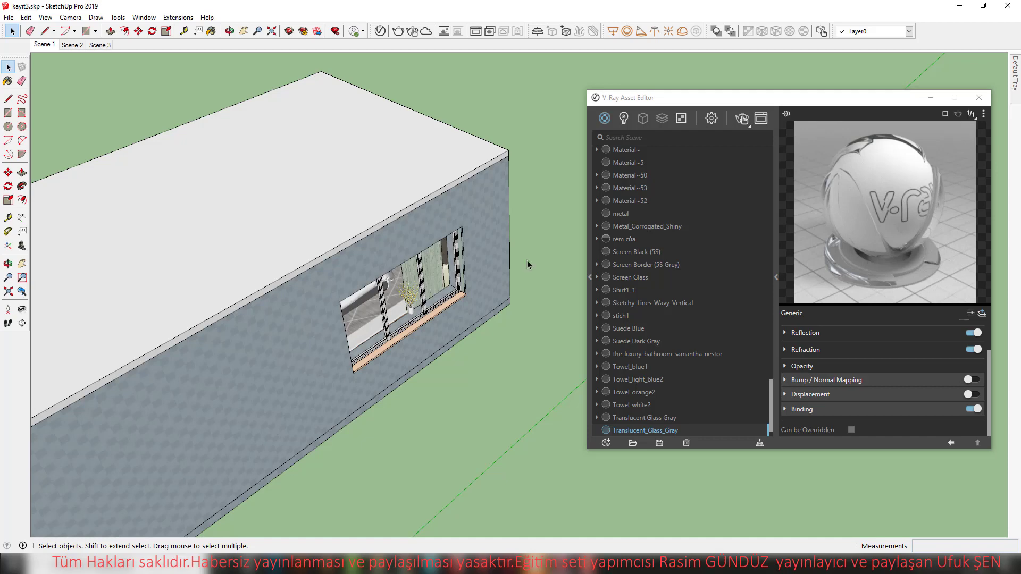
Close the Asset Editor and draw a V-Ray Rectangle Light over the outside window's corners.
{"action": "left_click", "coordinate": [979, 97]}
{"action": "mouse_move", "coordinate": [663, 223]}
{"action": "middle_mouse_down"}
{"action": "mouse_move", "coordinate": [403, 292]}
{"action": "mouse_move", "coordinate": [398, 234]}
{"action": "middle_mouse_up"}
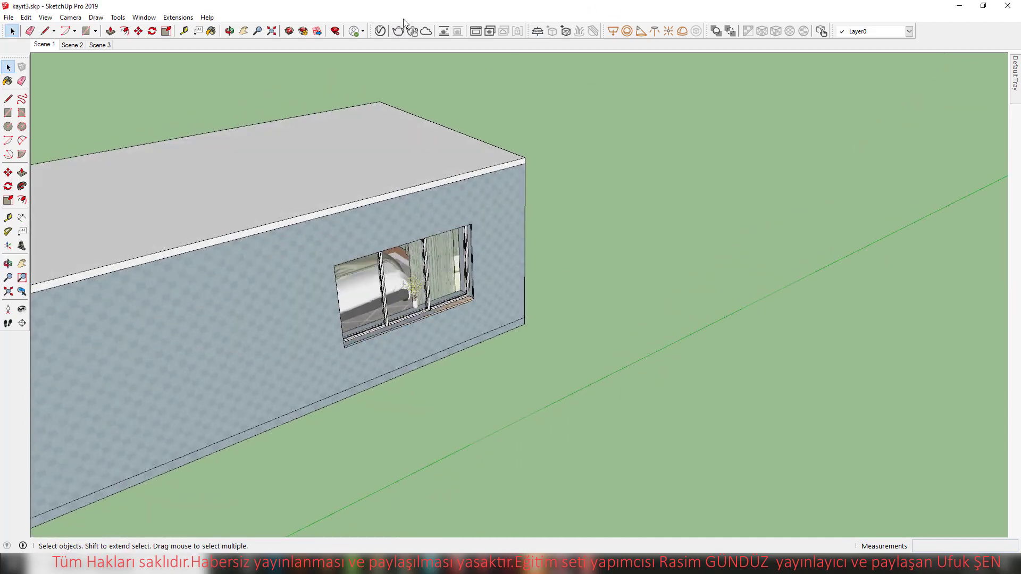
{"action": "left_click", "coordinate": [614, 32]}
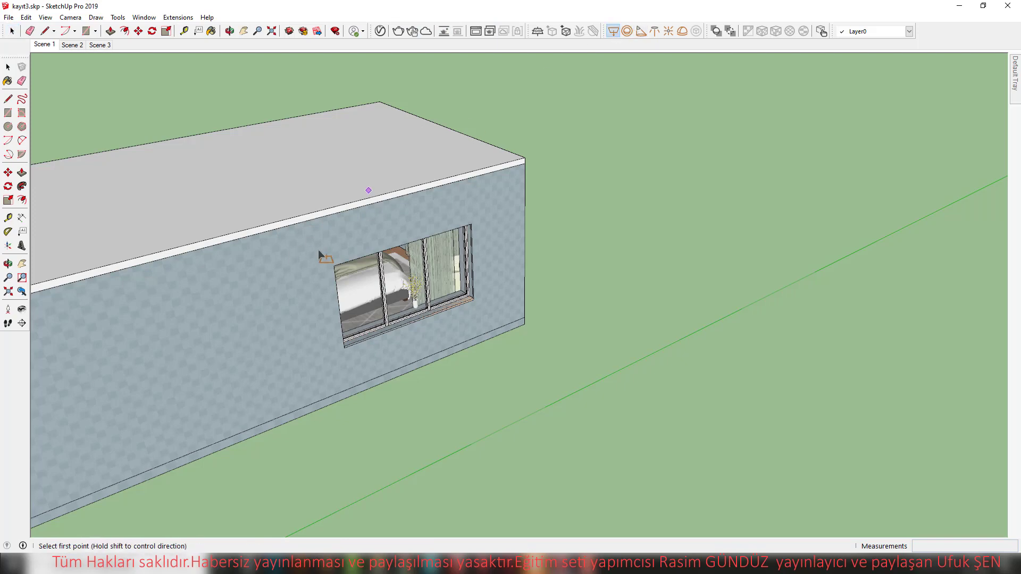
{"action": "middle_click_drag", "start_coordinate": [333, 266], "coordinate": [315, 207]}
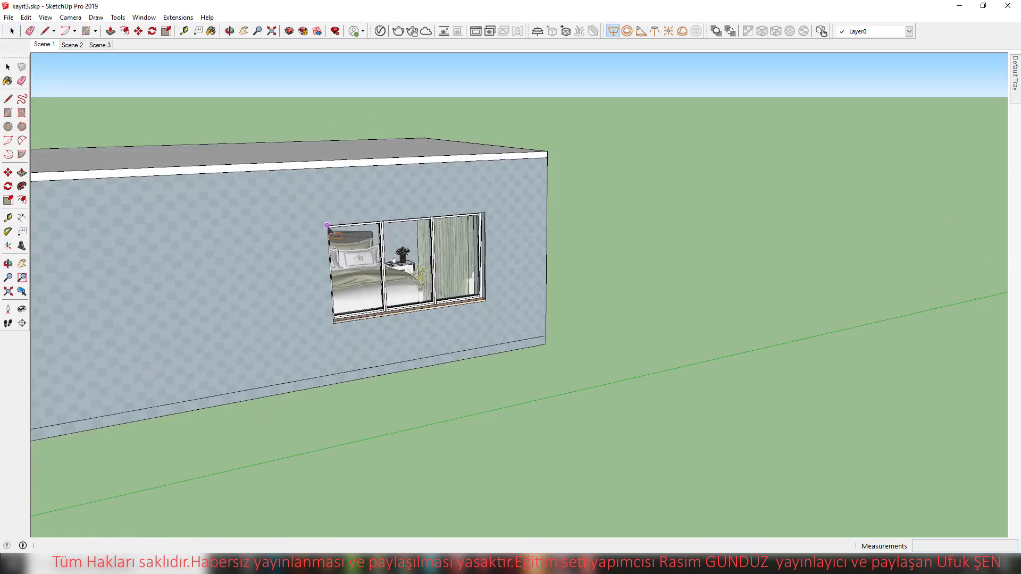
{"action": "left_click", "coordinate": [327, 225]}
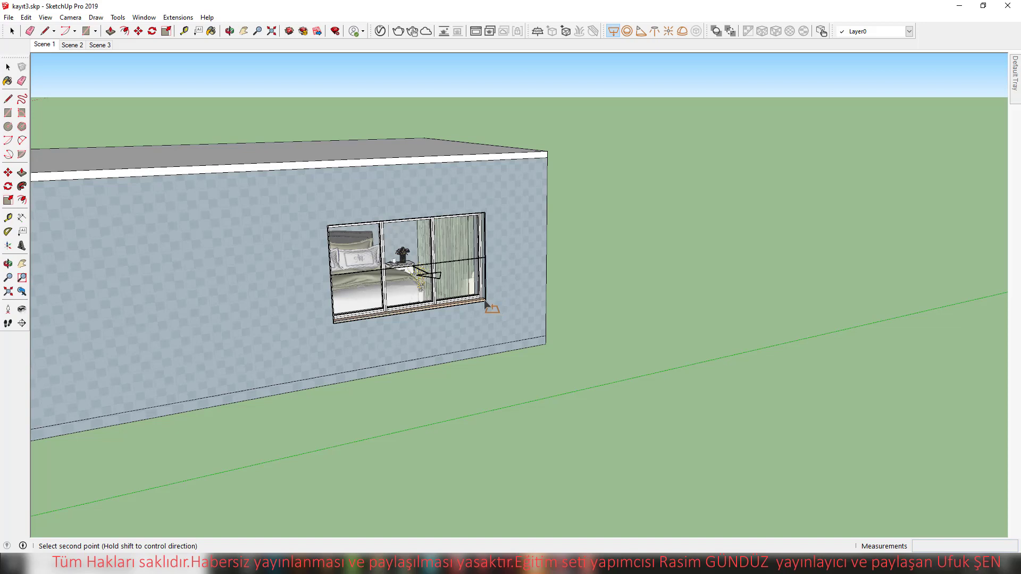
{"action": "left_click", "coordinate": [486, 302]}
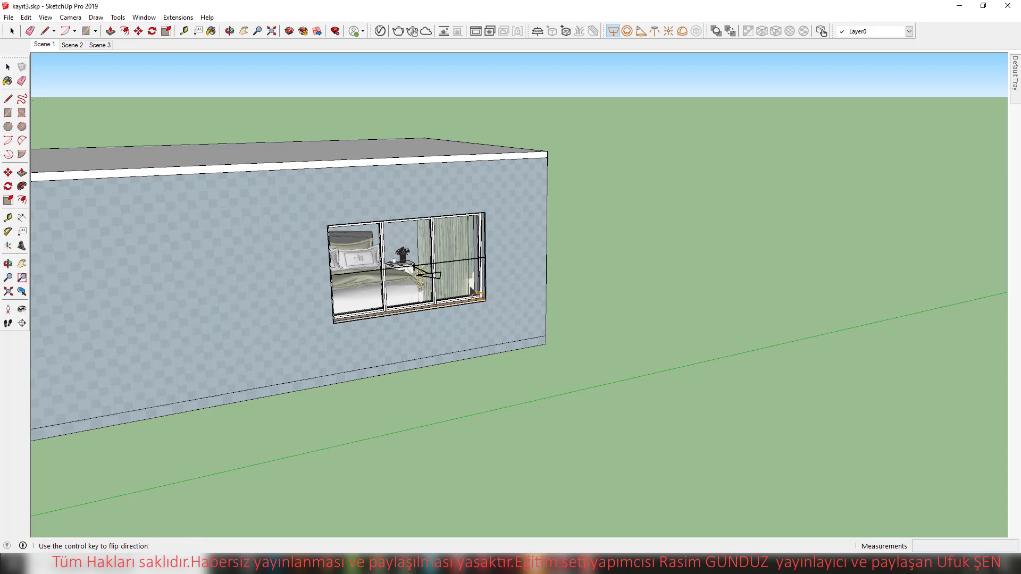
{"action": "left_click", "coordinate": [408, 225]}
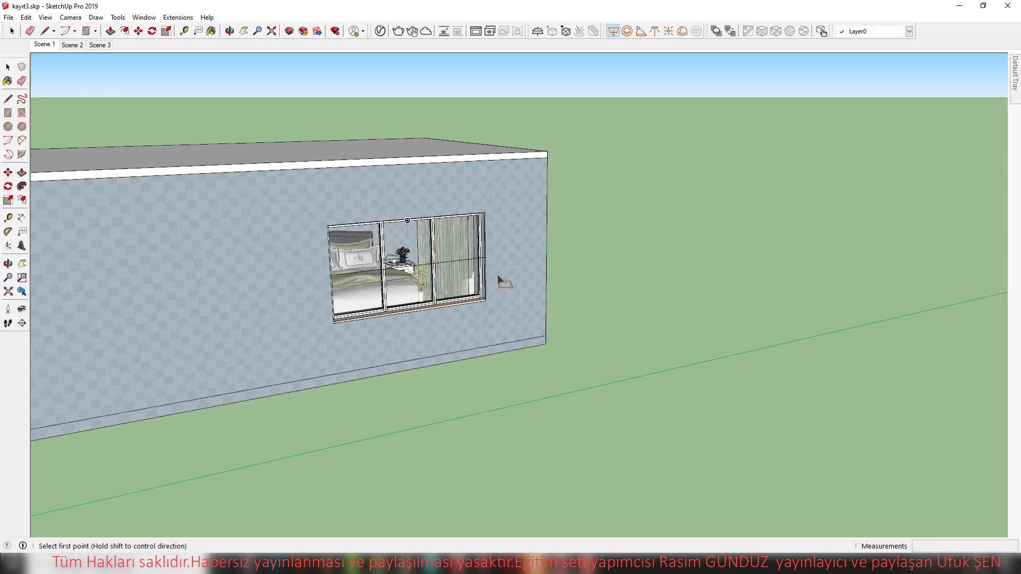
Orbit around the room and pick up the window light with the Move tool.
{"action": "key", "text": "o"}
{"action": "left_click_drag", "start_coordinate": [478, 278], "coordinate": [493, 277]}
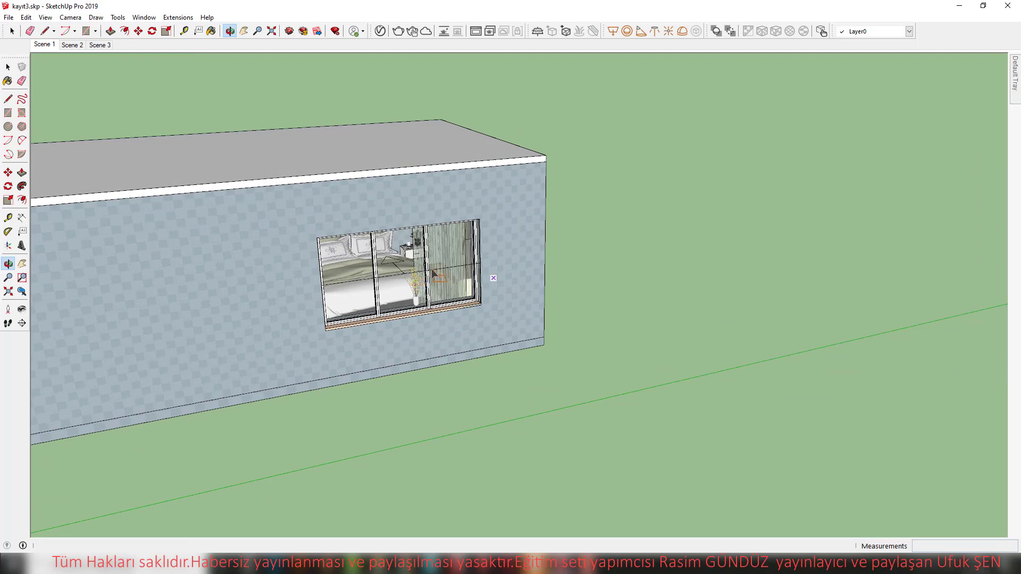
{"action": "left_click_drag", "start_coordinate": [493, 278], "coordinate": [179, 272]}
{"action": "middle_click_drag", "start_coordinate": [179, 272], "coordinate": [303, 346]}
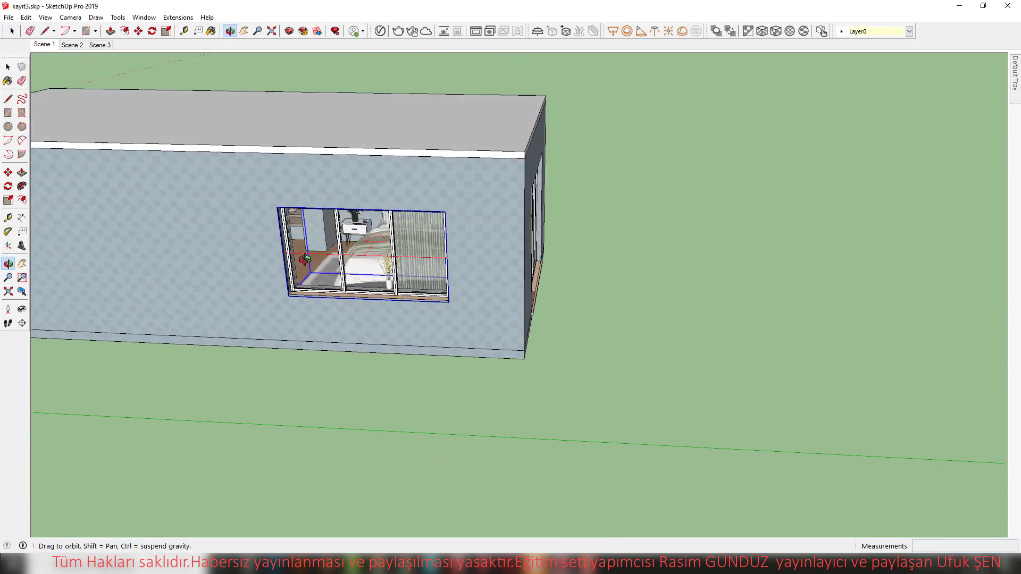
{"action": "key", "text": "space"}
{"action": "key", "text": "m"}
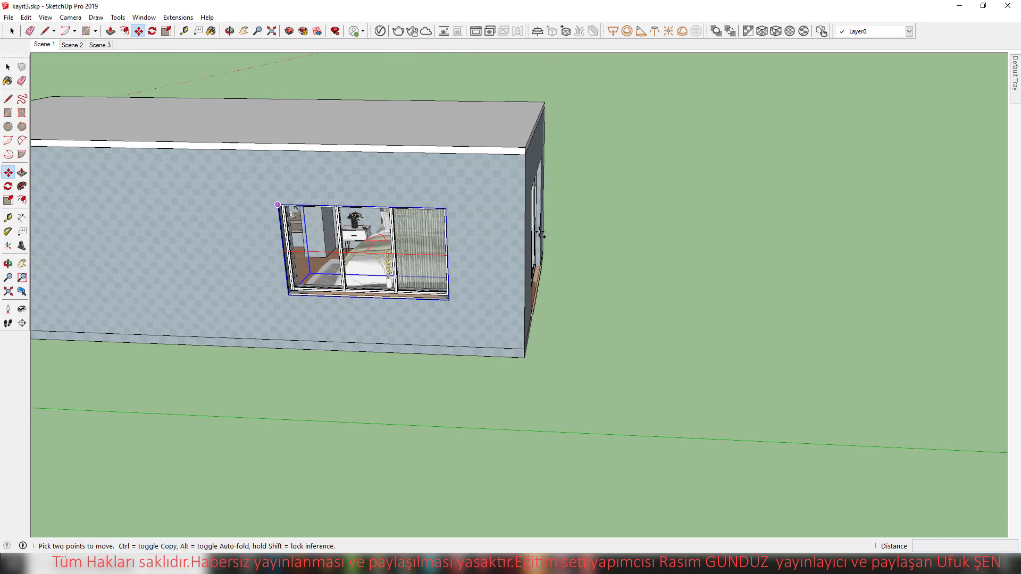
Copy the window light to the end-wall corner and rotate it 90° flat against the wall.
{"action": "key", "text": "ctrl"}
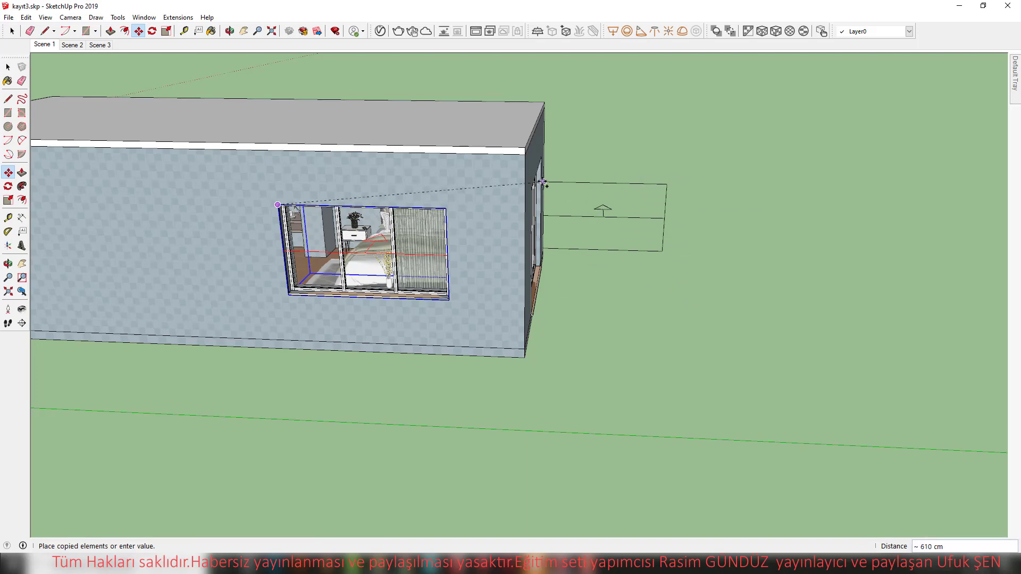
{"action": "left_click", "coordinate": [534, 186]}
{"action": "mouse_move", "coordinate": [606, 223]}
{"action": "middle_mouse_down"}
{"action": "mouse_move", "coordinate": [278, 342]}
{"action": "mouse_move", "coordinate": [426, 257]}
{"action": "middle_mouse_up"}
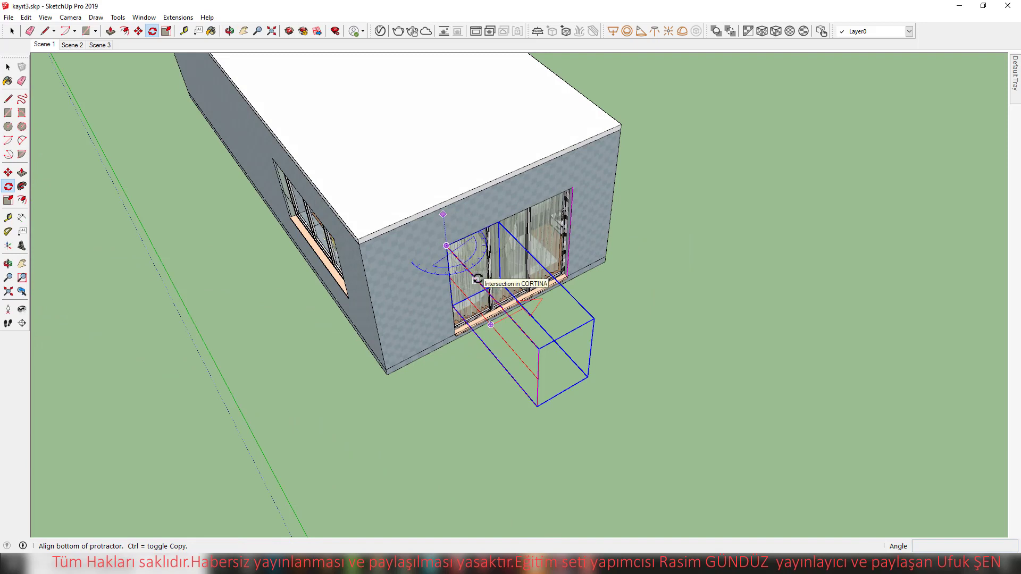
{"action": "left_click", "coordinate": [447, 246]}
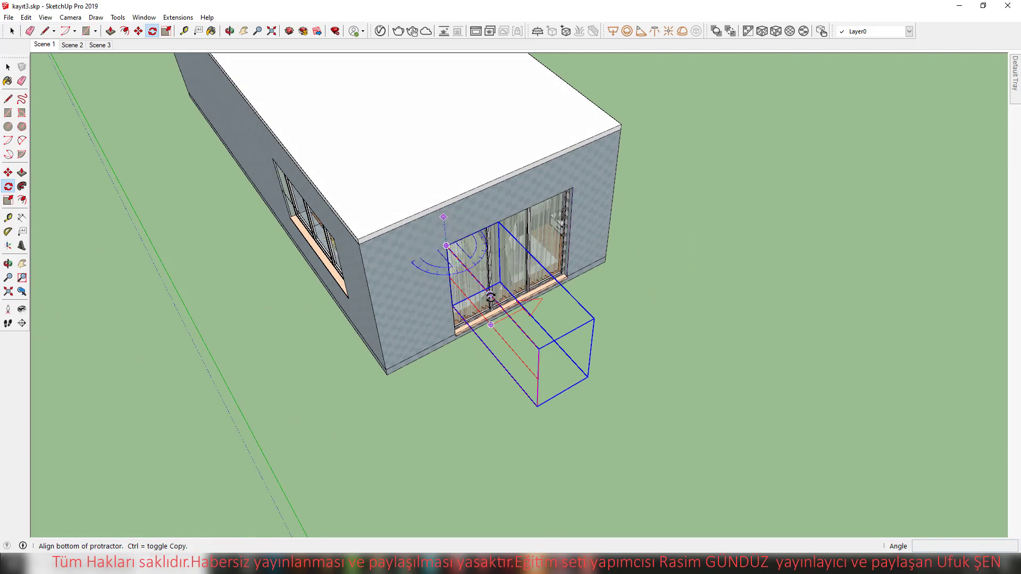
{"action": "left_click", "coordinate": [443, 217]}
{"action": "left_click", "coordinate": [571, 189]}
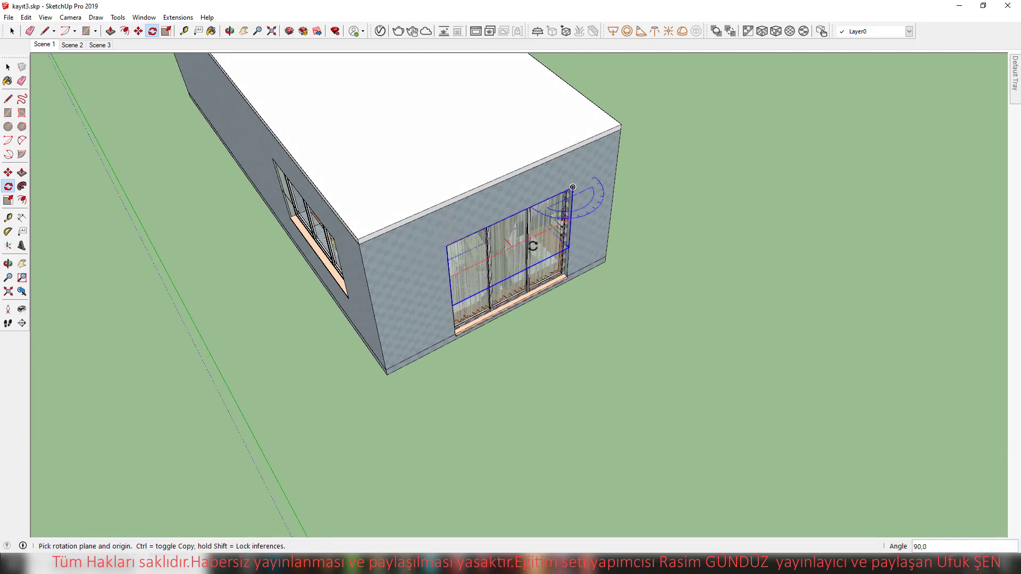
Scale the light copy down to the glass door's bottom and clear the selection.
{"action": "middle_click_drag", "start_coordinate": [553, 198], "coordinate": [505, 225]}
{"action": "key", "text": "s"}
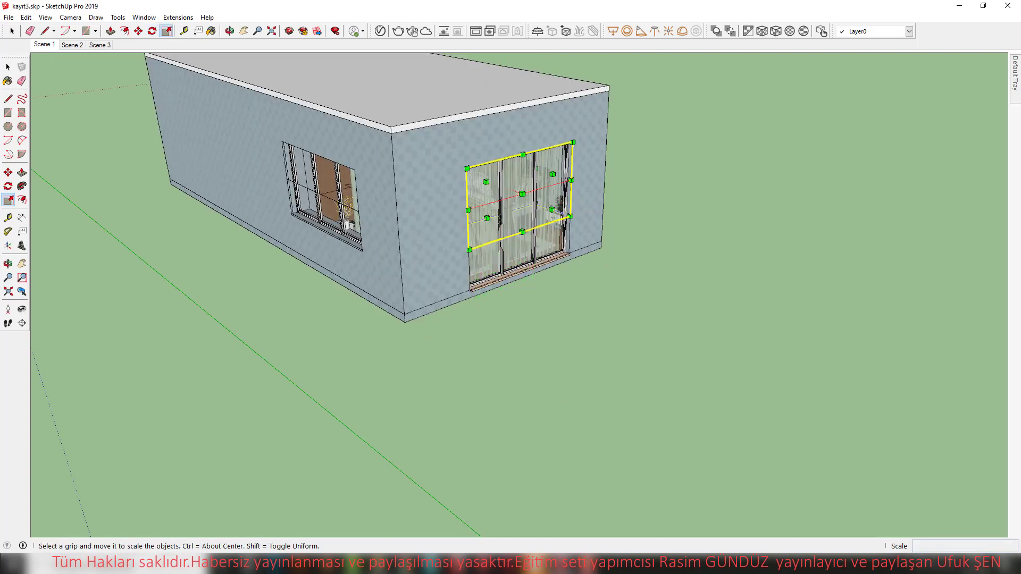
{"action": "left_click_drag", "start_coordinate": [504, 225], "coordinate": [471, 291]}
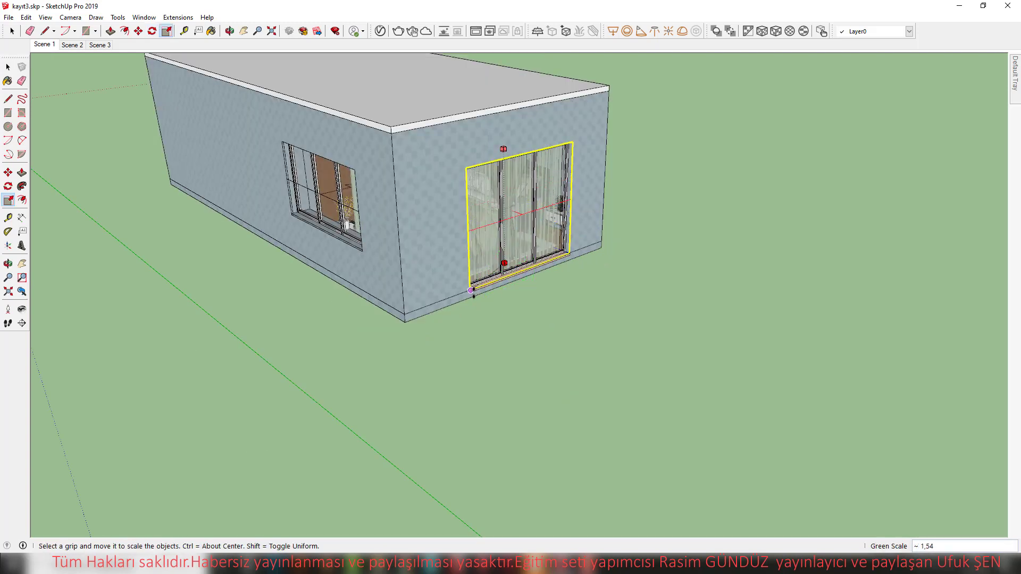
{"action": "middle_click_drag", "start_coordinate": [398, 242], "coordinate": [491, 269]}
{"action": "key", "text": "space"}
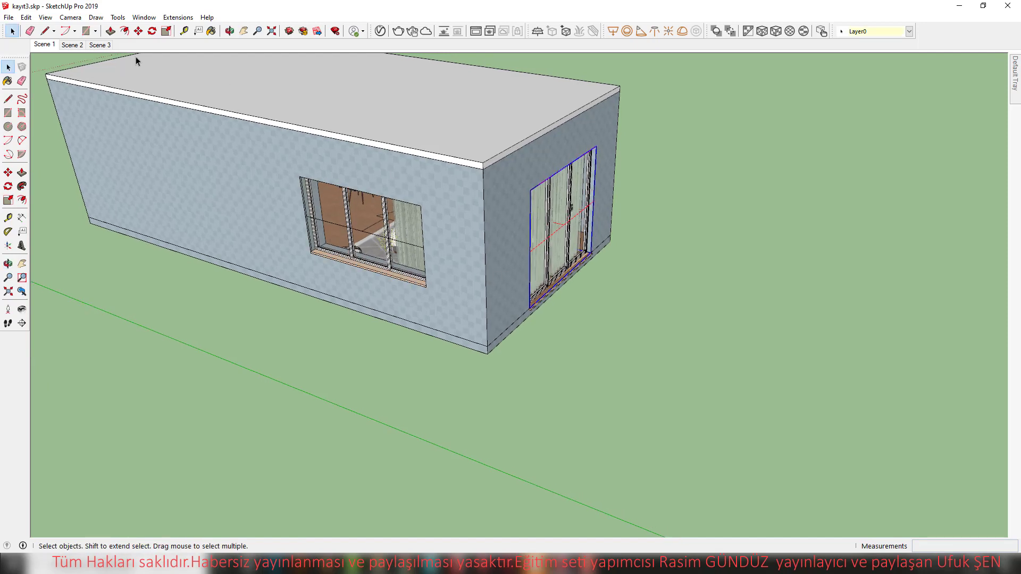
{"action": "left_click", "coordinate": [42, 45]}
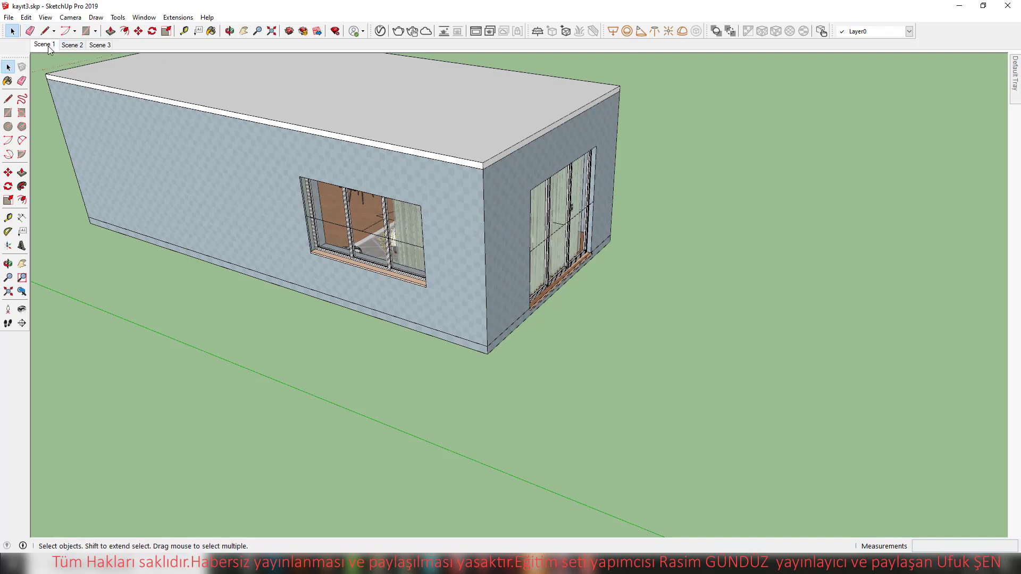
Return to the Scene 1 bedroom view facing the curtained window.
{"action": "left_click", "coordinate": [49, 48]}
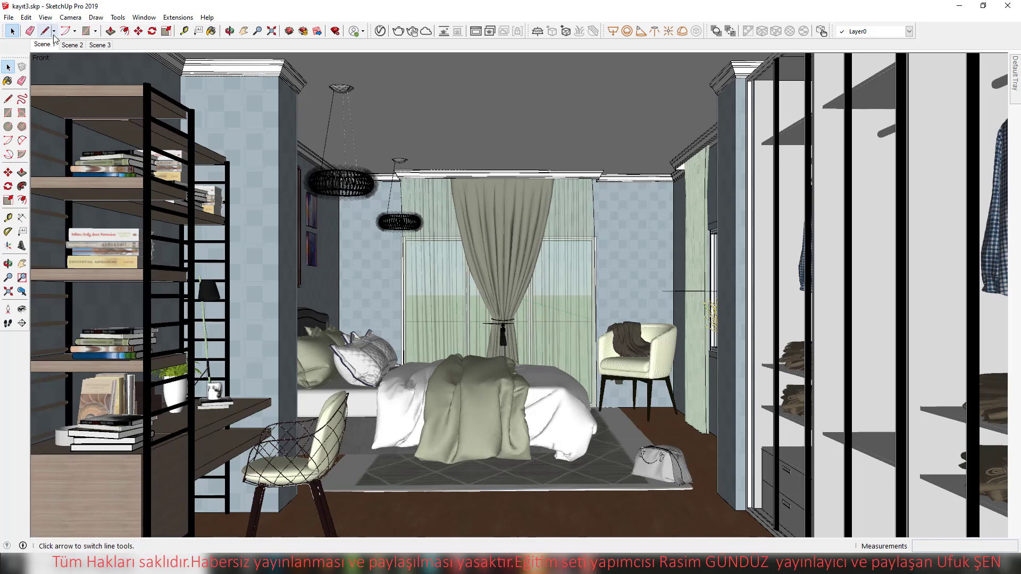
{"action": "left_click", "coordinate": [45, 17]}
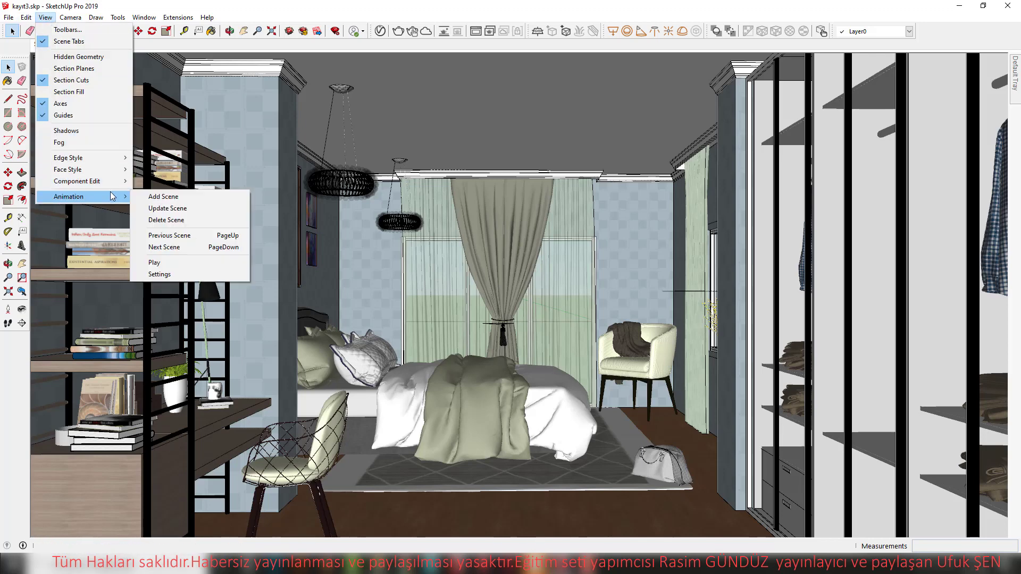
{"action": "mouse_move", "coordinate": [69, 196]}
{"action": "left_click", "coordinate": [91, 7]}
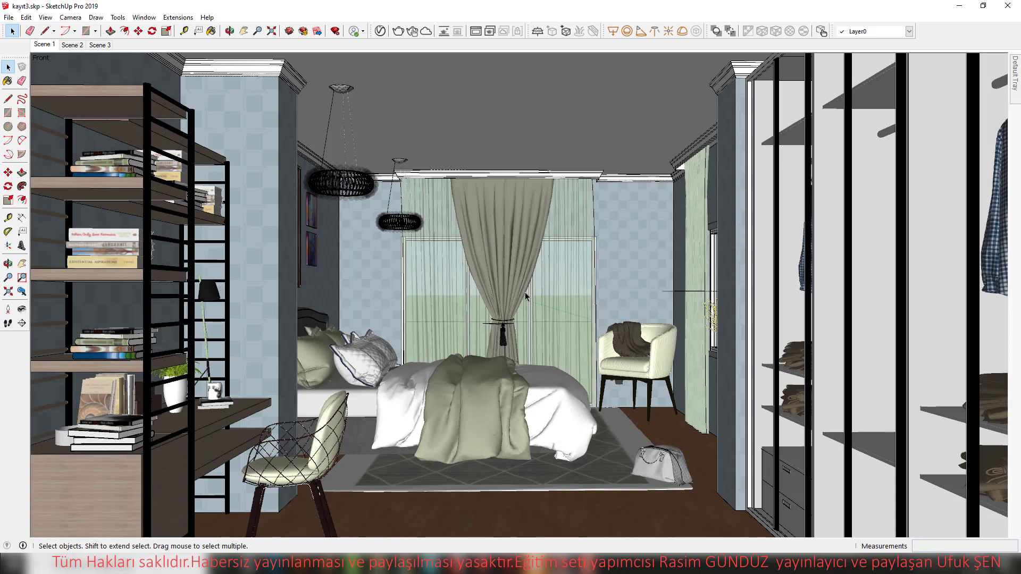
Make the Rectangle Light a Portal Light (Simple) in the Lights list and move the editor aside.
{"action": "left_click", "coordinate": [379, 31]}
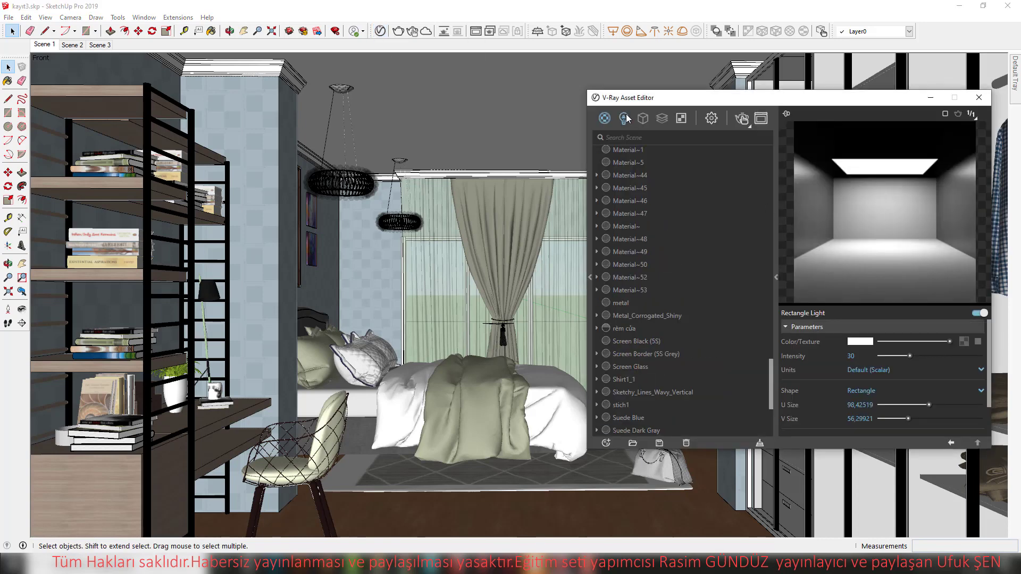
{"action": "left_click", "coordinate": [626, 117]}
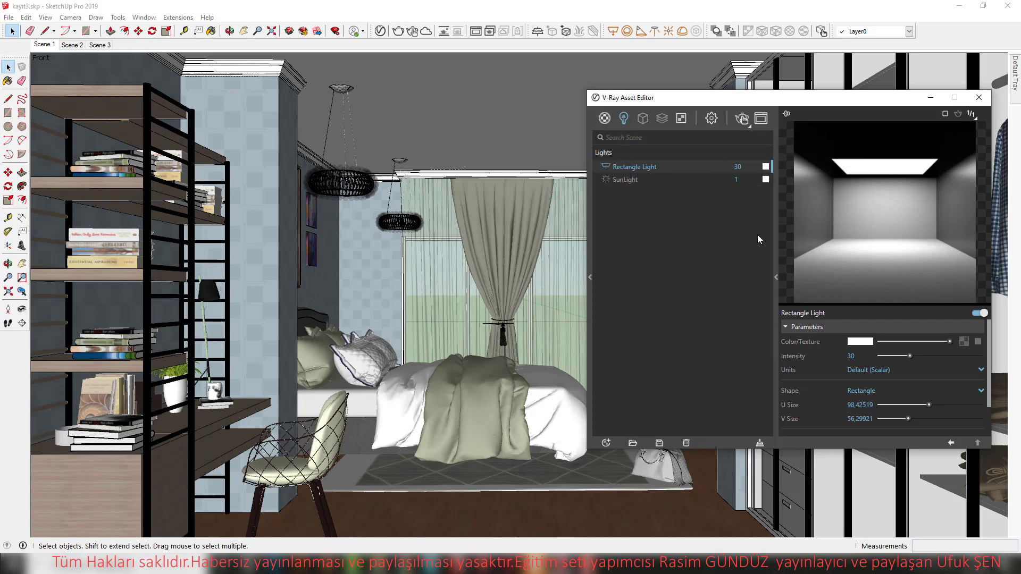
{"action": "left_click_drag", "start_coordinate": [988, 346], "coordinate": [990, 376]}
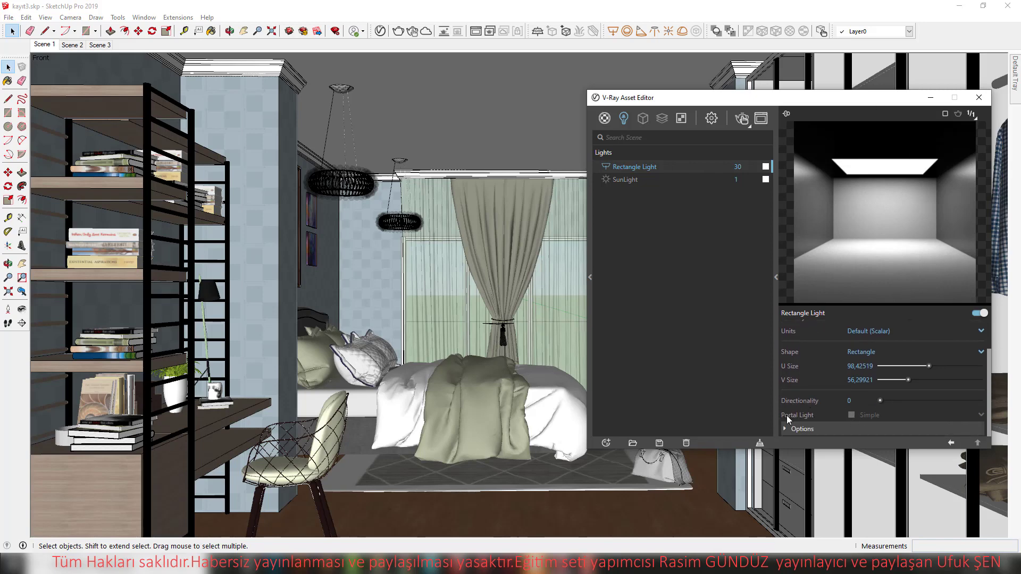
{"action": "left_click", "coordinate": [851, 414]}
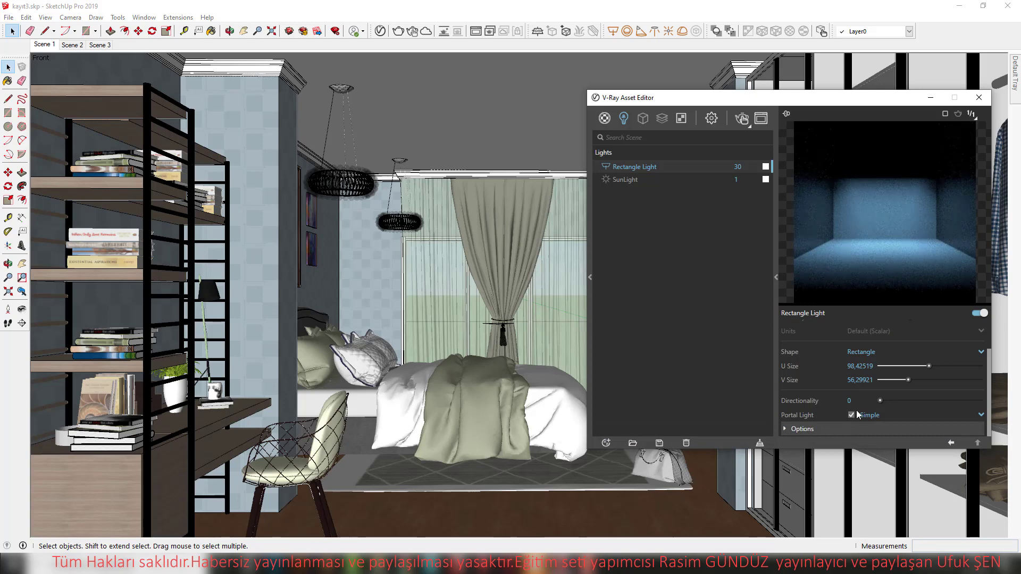
{"action": "mouse_move", "coordinate": [738, 102]}
{"action": "left_mouse_down"}
{"action": "mouse_move", "coordinate": [827, 163]}
{"action": "mouse_move", "coordinate": [707, 115]}
{"action": "left_mouse_up"}
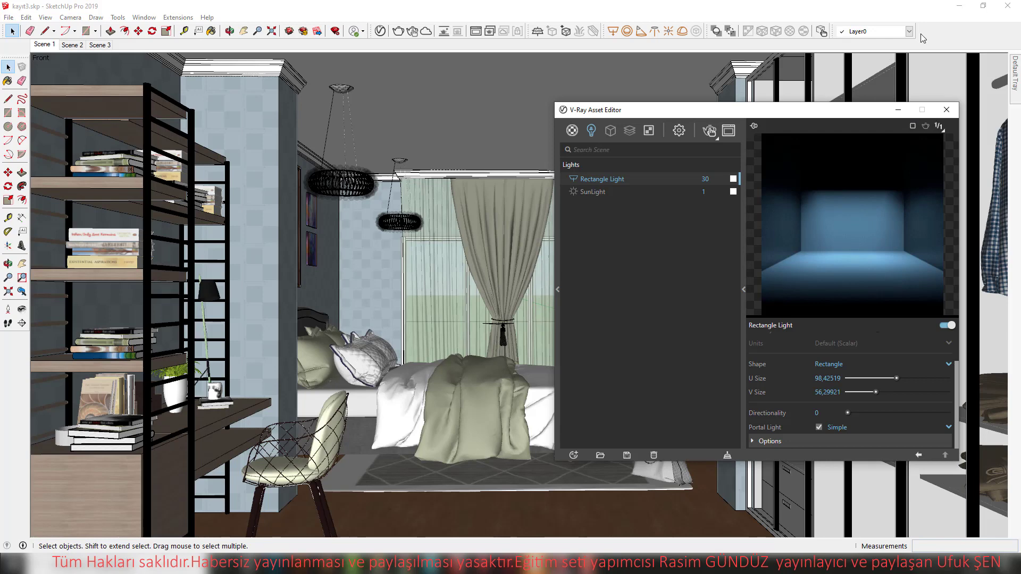
Run the V-Ray interactive render from Scene 1 and show the SunLight's parameters.
{"action": "left_click", "coordinate": [714, 129]}
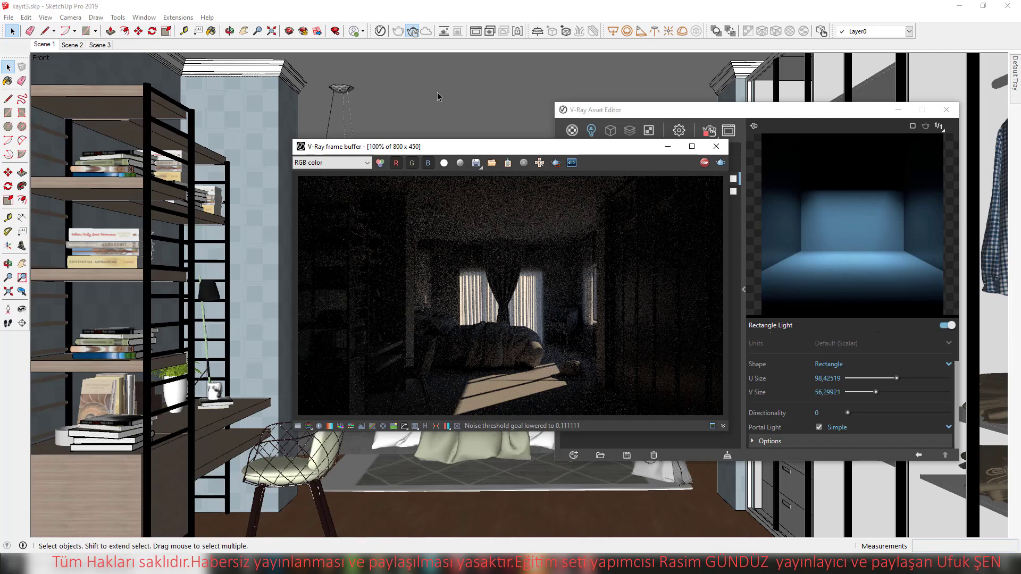
{"action": "mouse_move", "coordinate": [132, 107]}
{"action": "middle_mouse_down"}
{"action": "mouse_move", "coordinate": [28, 134]}
{"action": "mouse_move", "coordinate": [157, 276]}
{"action": "mouse_move", "coordinate": [93, 285]}
{"action": "mouse_move", "coordinate": [149, 349]}
{"action": "middle_mouse_up"}
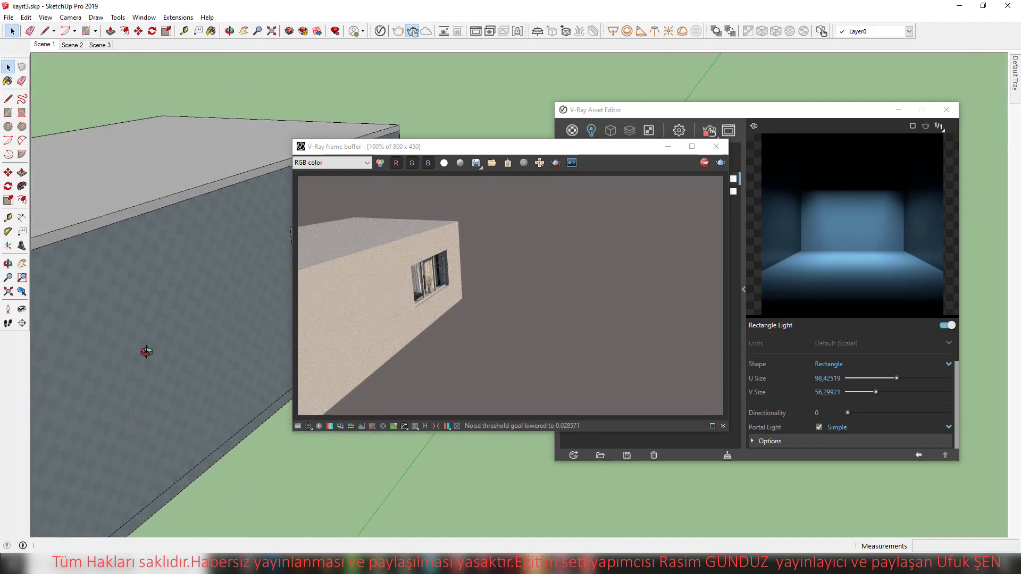
{"action": "left_click", "coordinate": [43, 45]}
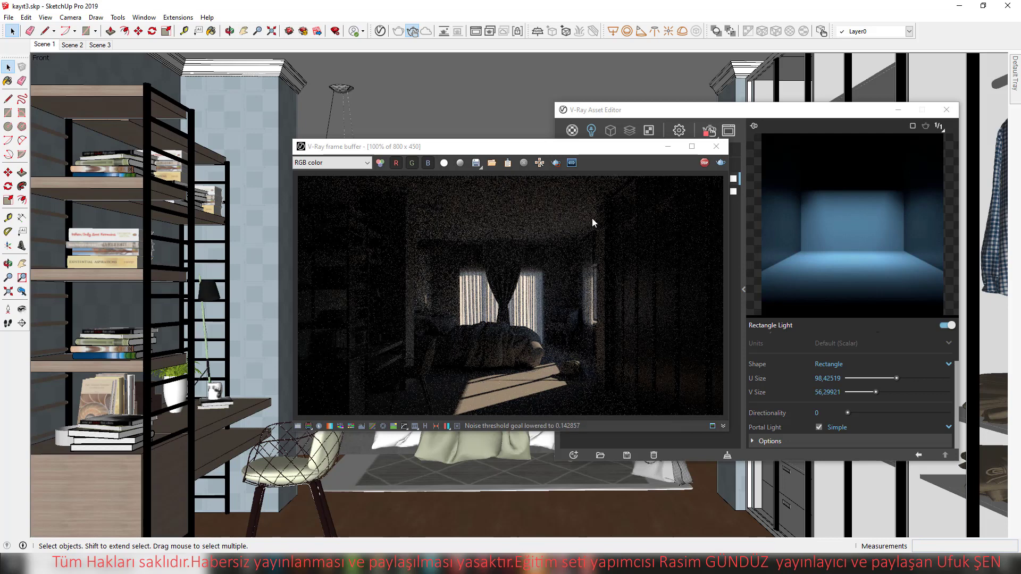
{"action": "left_click_drag", "start_coordinate": [585, 146], "coordinate": [459, 123]}
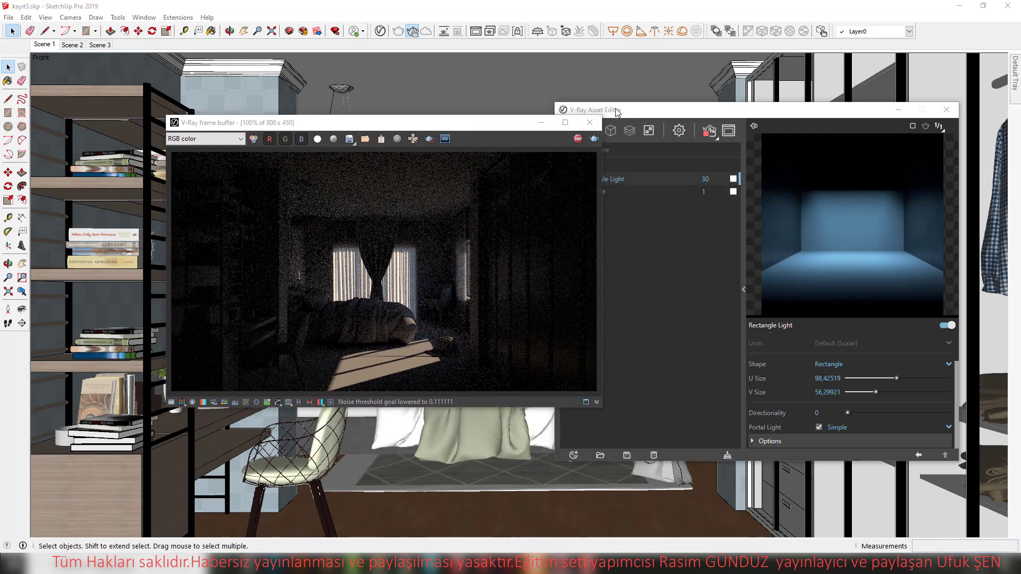
{"action": "left_click", "coordinate": [617, 112]}
{"action": "left_click", "coordinate": [584, 194]}
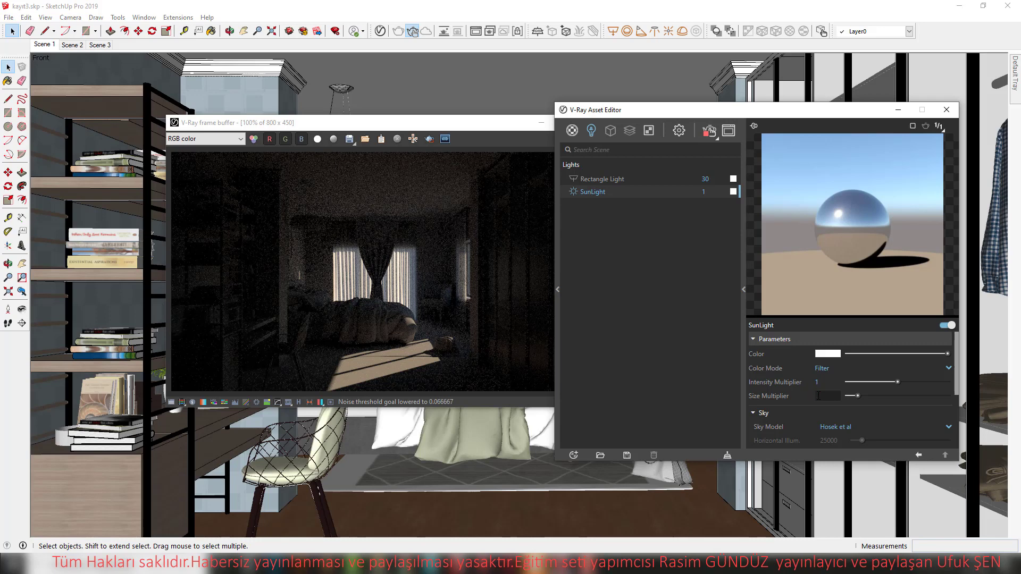
Set the SunLight's Size Multiplier to 60 and its Color Mode to Override.
{"action": "type", "text": "60"}
{"action": "key", "text": "Return"}
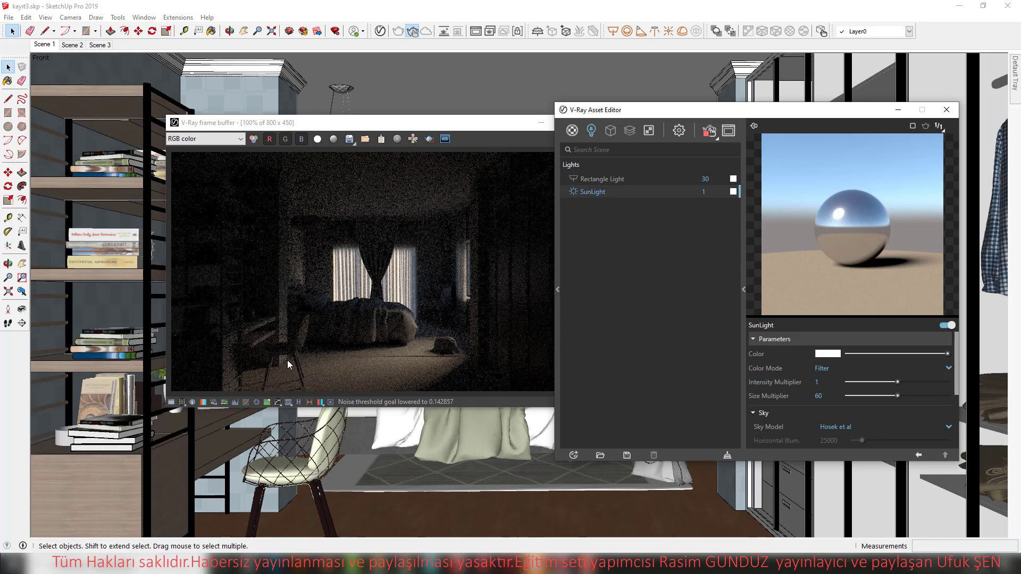
{"action": "left_click", "coordinate": [847, 369]}
{"action": "left_click", "coordinate": [827, 409]}
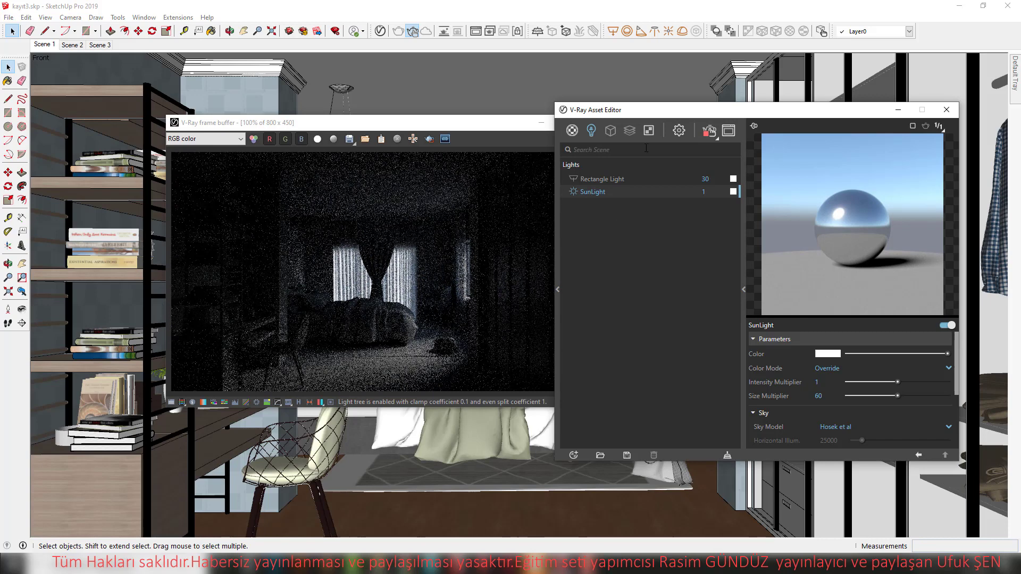
{"action": "left_click", "coordinate": [676, 133]}
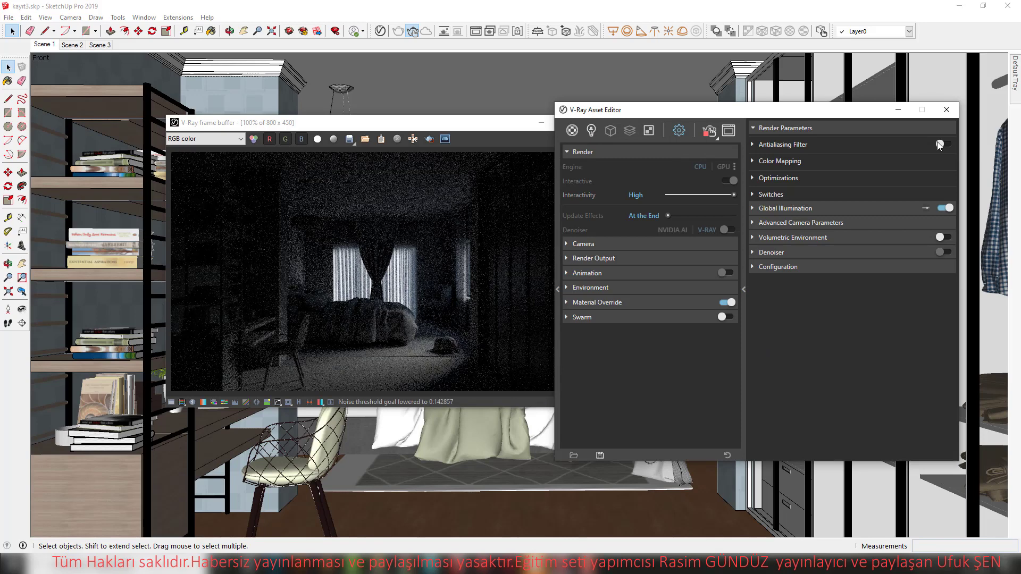
Turn off the environment Background texture and set the background colour to near-white 0.967 grey.
{"action": "left_click", "coordinate": [589, 290]}
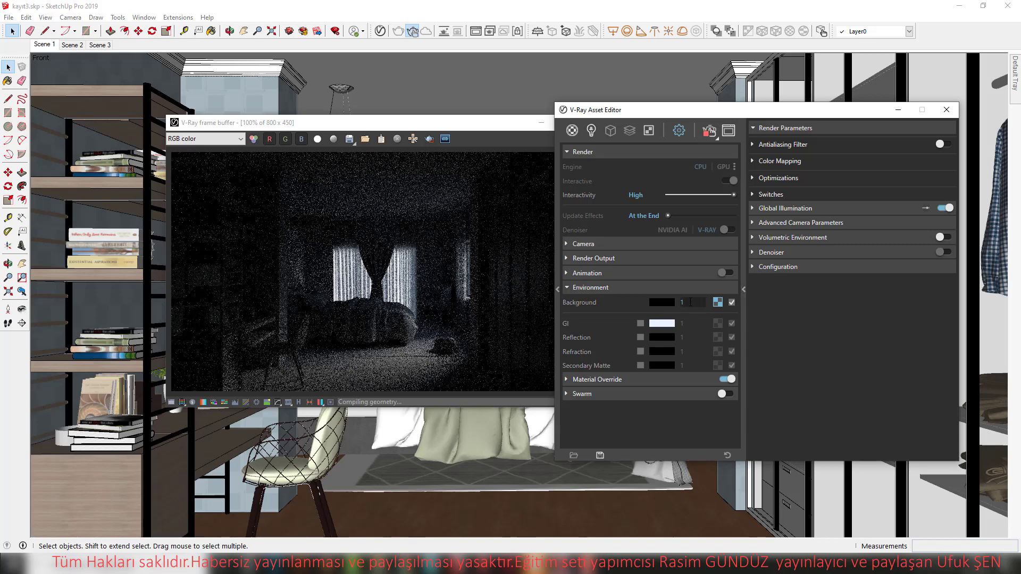
{"action": "mouse_move", "coordinate": [717, 302]}
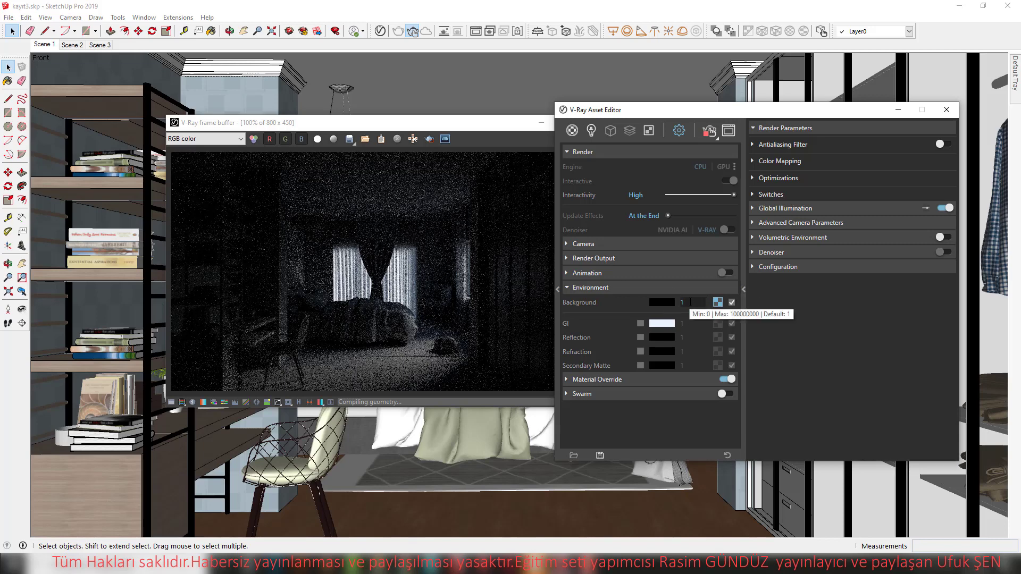
{"action": "left_click", "coordinate": [691, 302]}
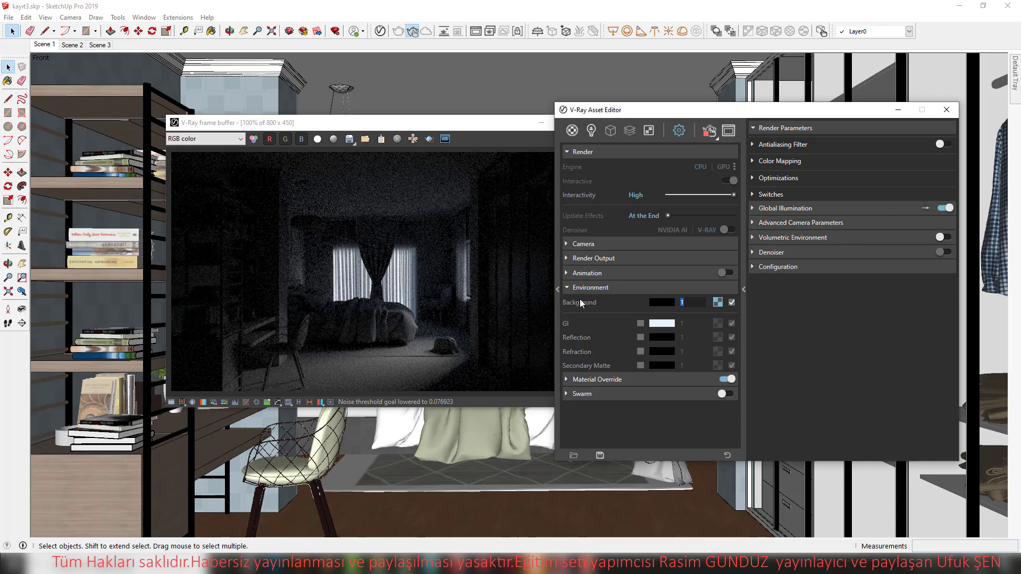
{"action": "left_click", "coordinate": [733, 302]}
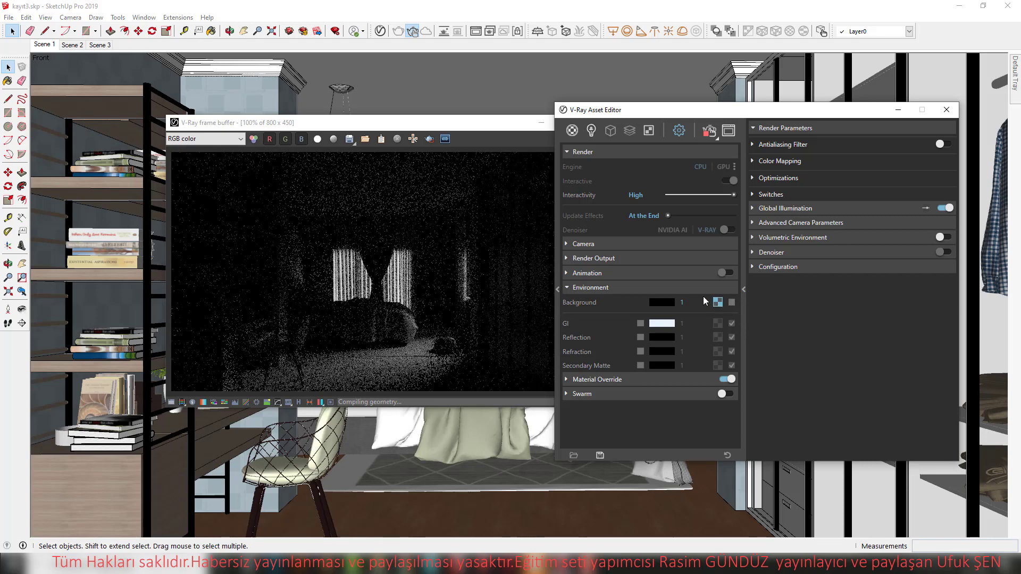
{"action": "left_click", "coordinate": [663, 300]}
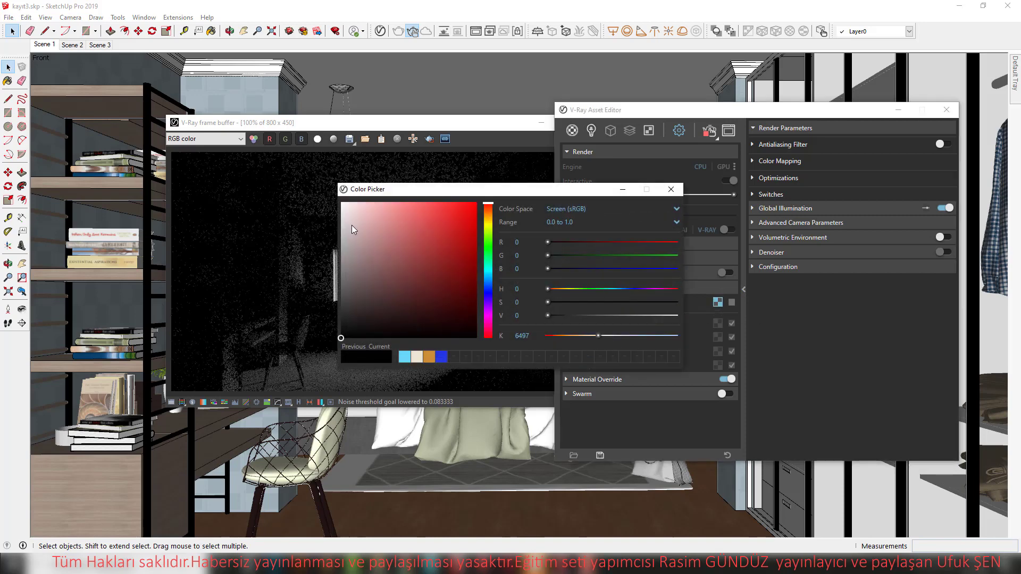
{"action": "left_click_drag", "start_coordinate": [349, 223], "coordinate": [297, 206]}
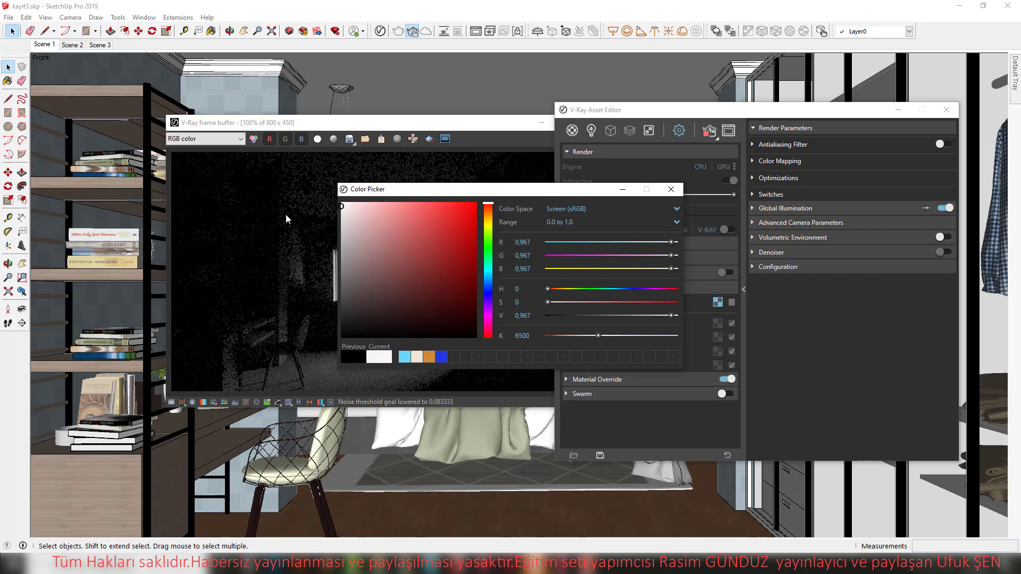
{"action": "left_click", "coordinate": [665, 190]}
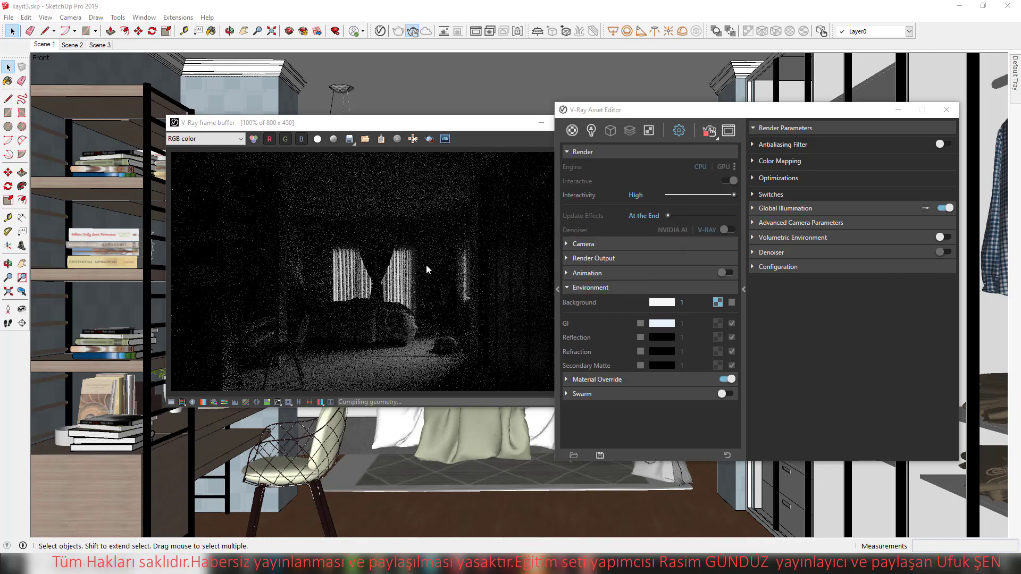
{"action": "middle_click_drag", "start_coordinate": [504, 75], "coordinate": [494, 71]}
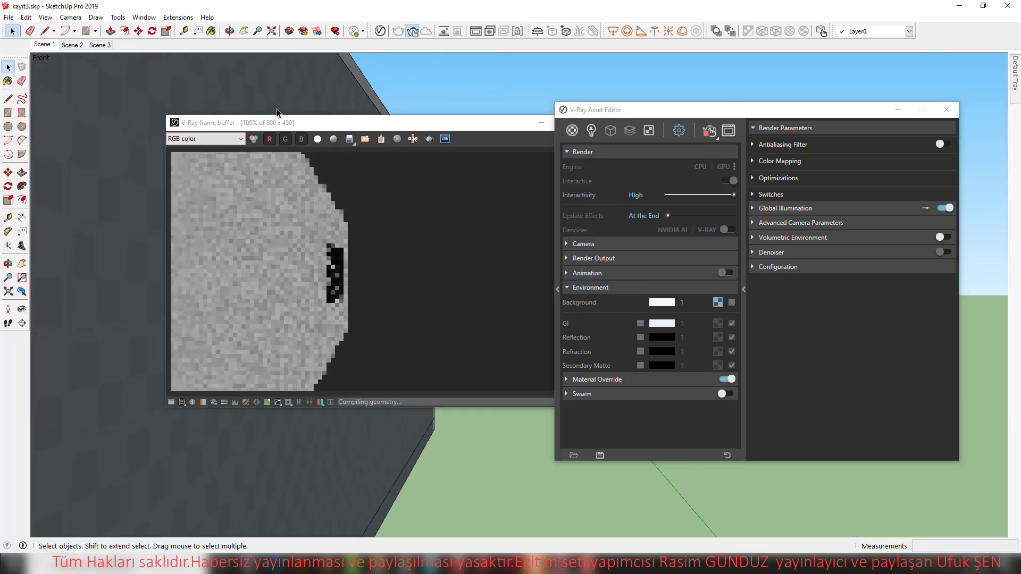
Orbit to view the window wall from outside and toggle the background texture on and off.
{"action": "key", "text": "o"}
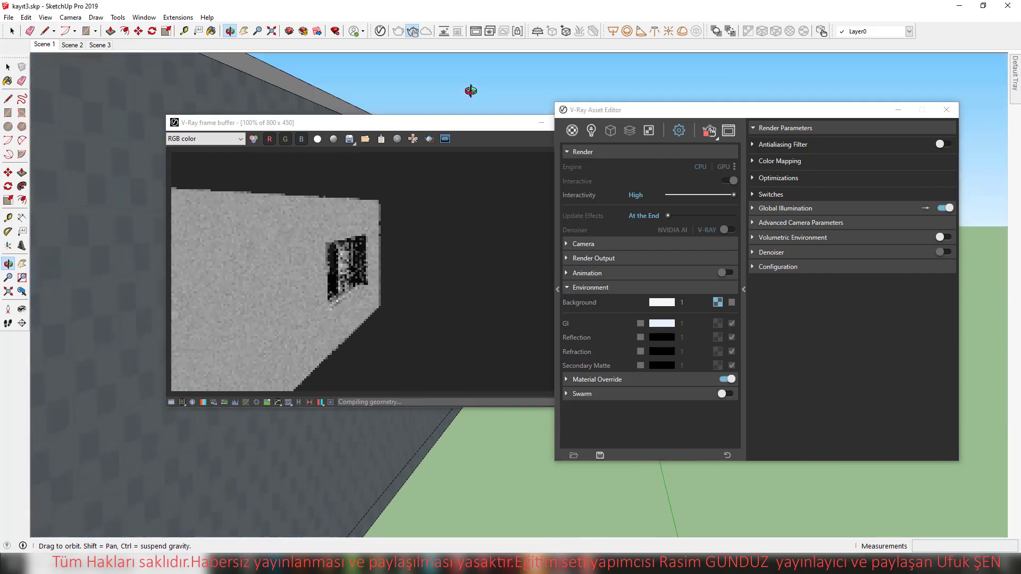
{"action": "middle_click_drag", "start_coordinate": [173, 89], "coordinate": [462, 139]}
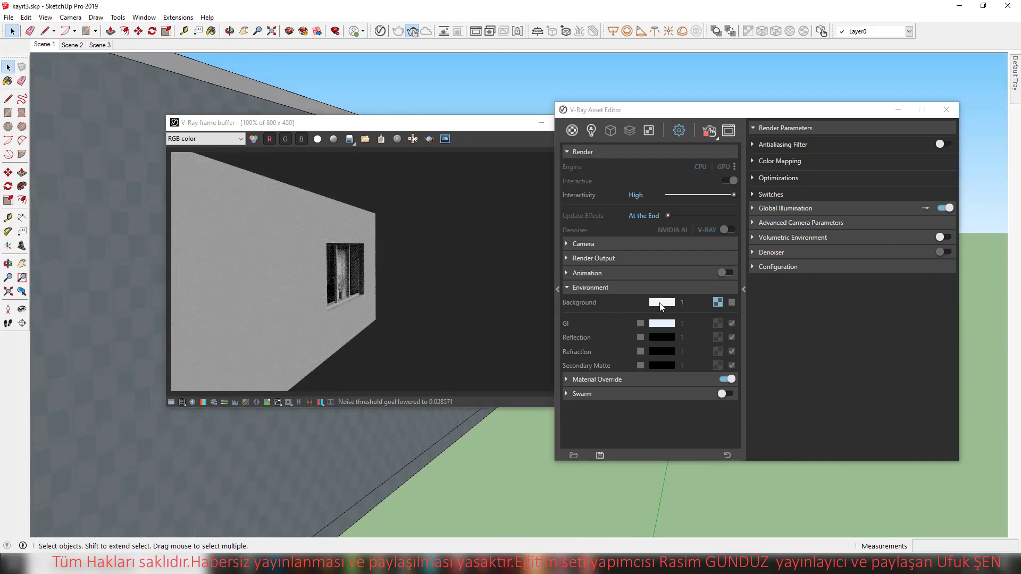
{"action": "left_click", "coordinate": [732, 303]}
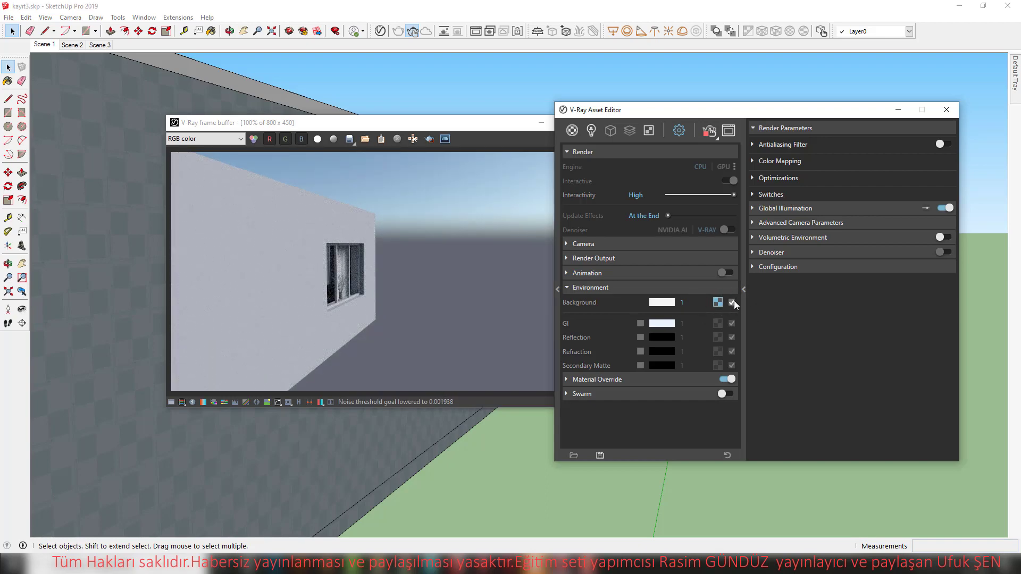
{"action": "left_click", "coordinate": [732, 302]}
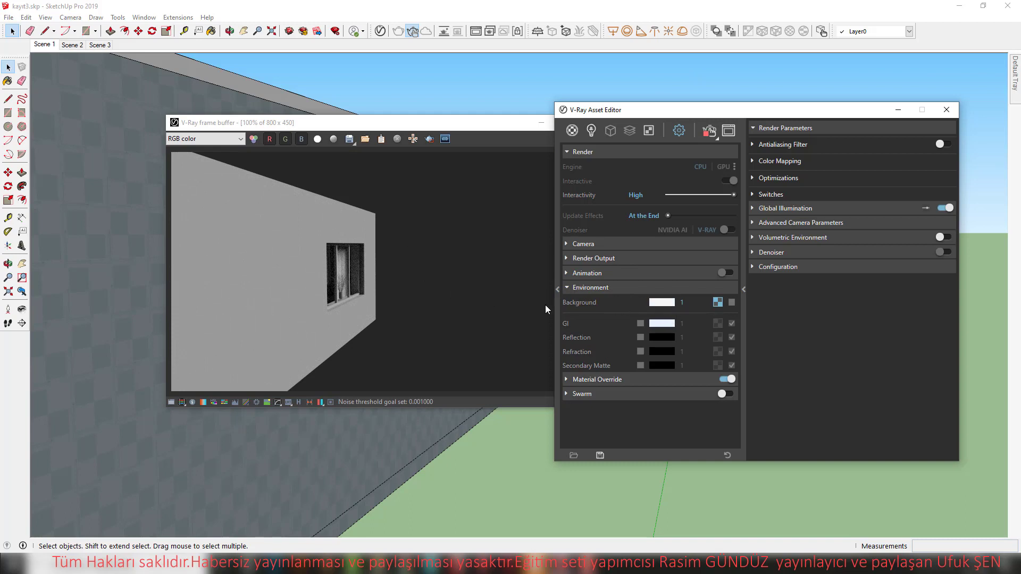
Set the environment background intensity to 60 and return to the Scene 1 view.
{"action": "left_click", "coordinate": [694, 304]}
{"action": "type", "text": "30"}
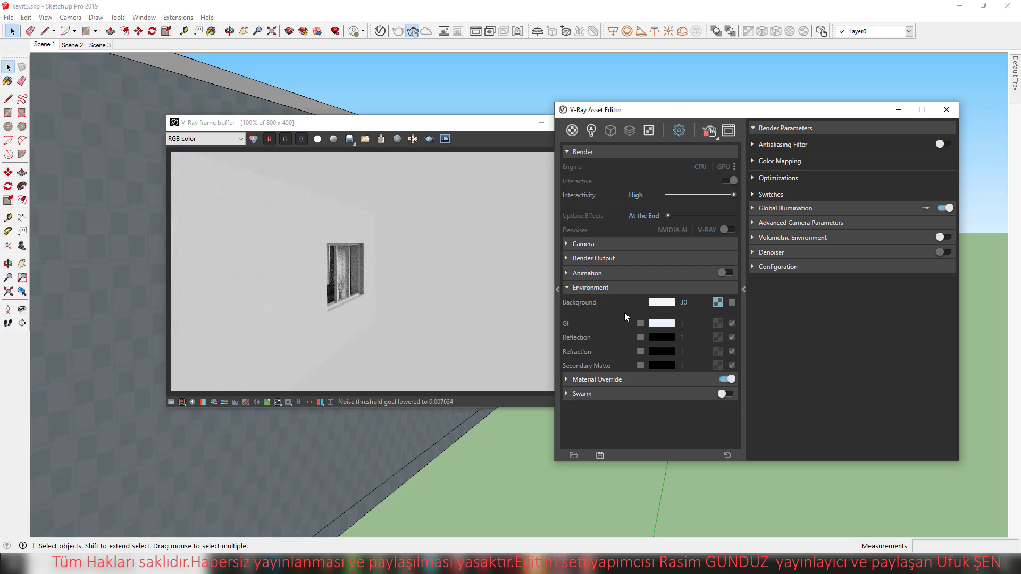
{"action": "left_click", "coordinate": [684, 302]}
{"action": "type", "text": "60"}
{"action": "key", "text": "Return"}
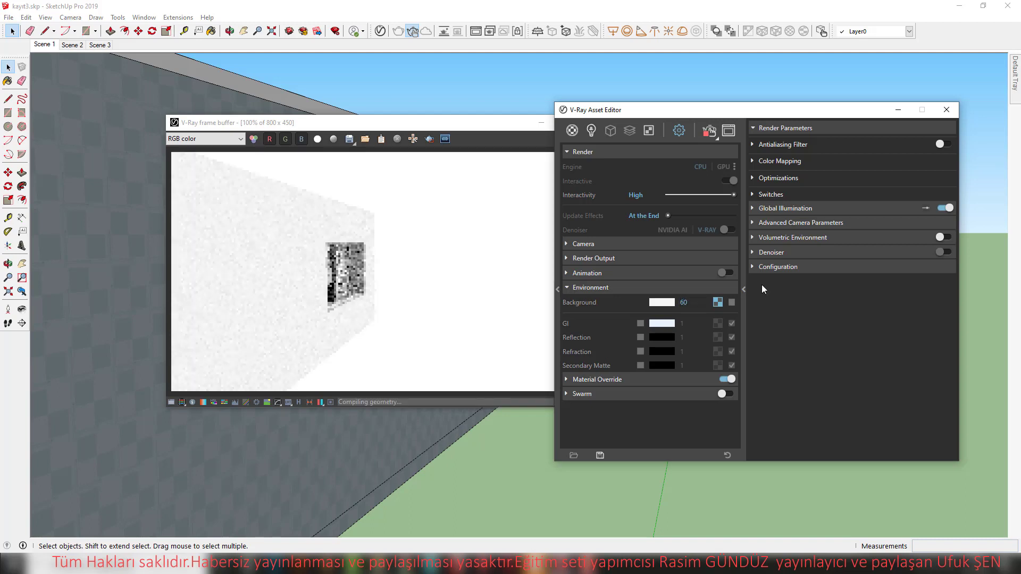
{"action": "left_click", "coordinate": [46, 48]}
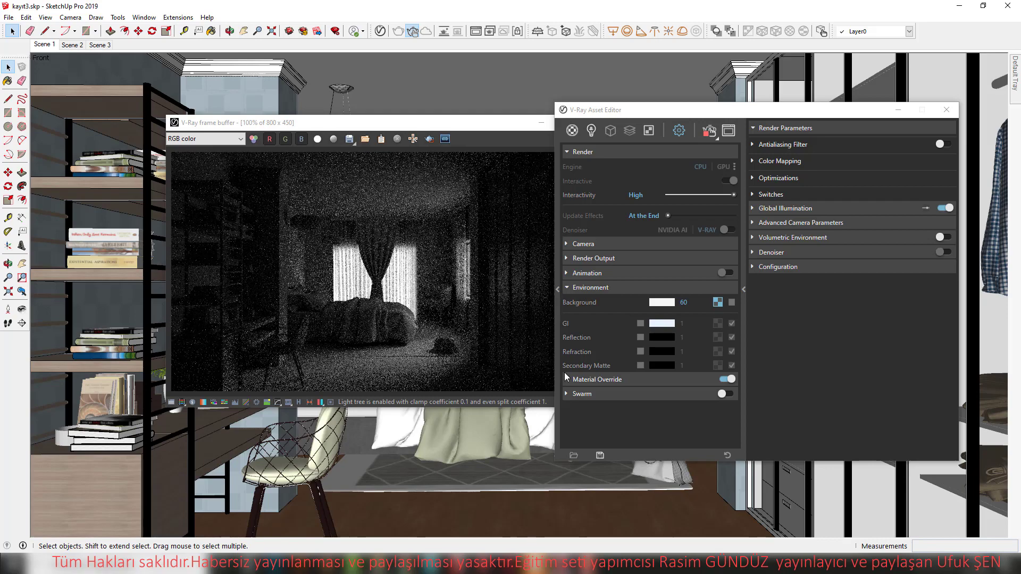
Set the environment background intensity to 100.
{"action": "double_click", "coordinate": [685, 302]}
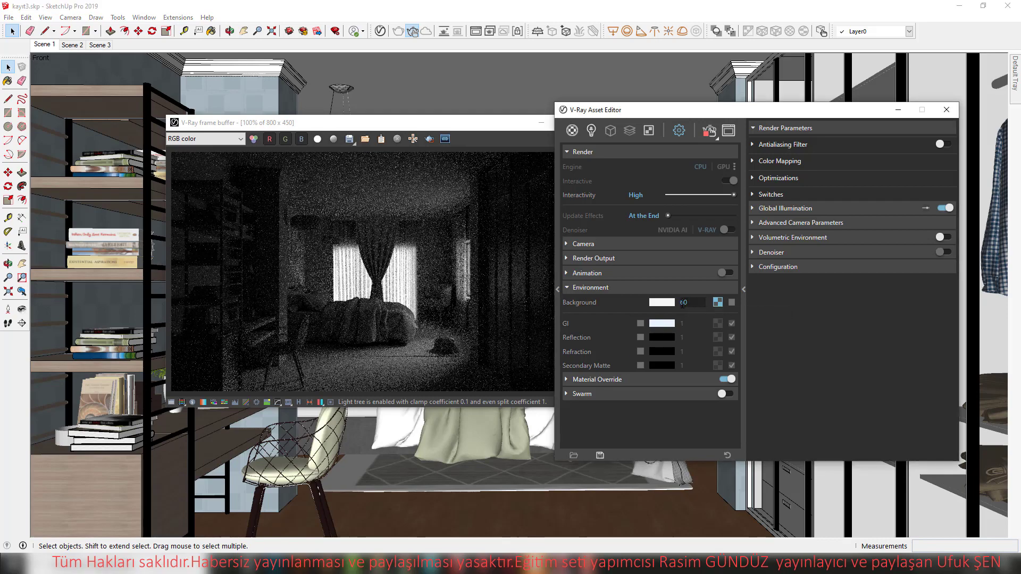
{"action": "type", "text": "0"}
{"action": "type", "text": "10"}
{"action": "key", "text": "Return"}
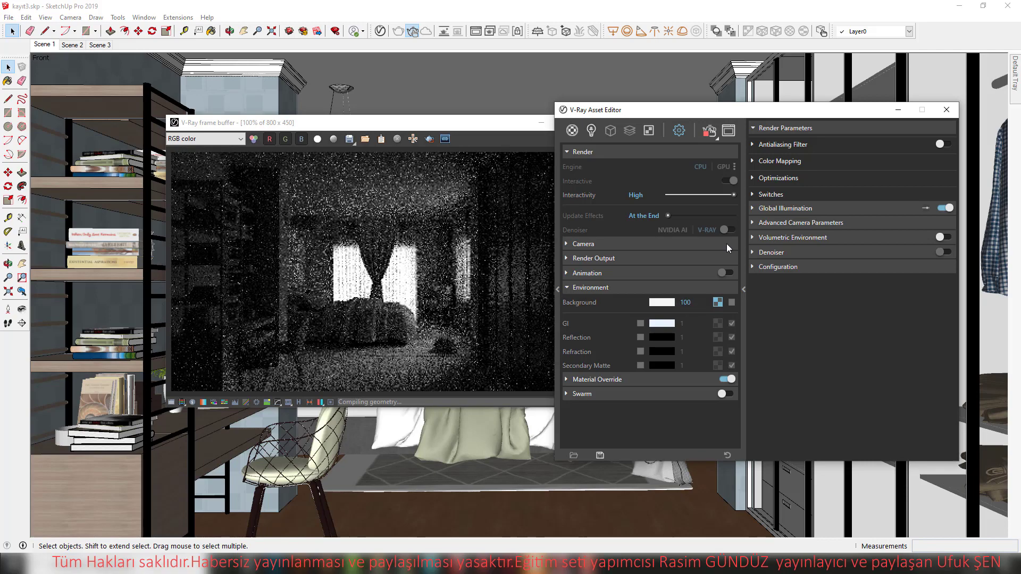
Darken the background colour slightly to a value of 0.952.
{"action": "left_click", "coordinate": [655, 302]}
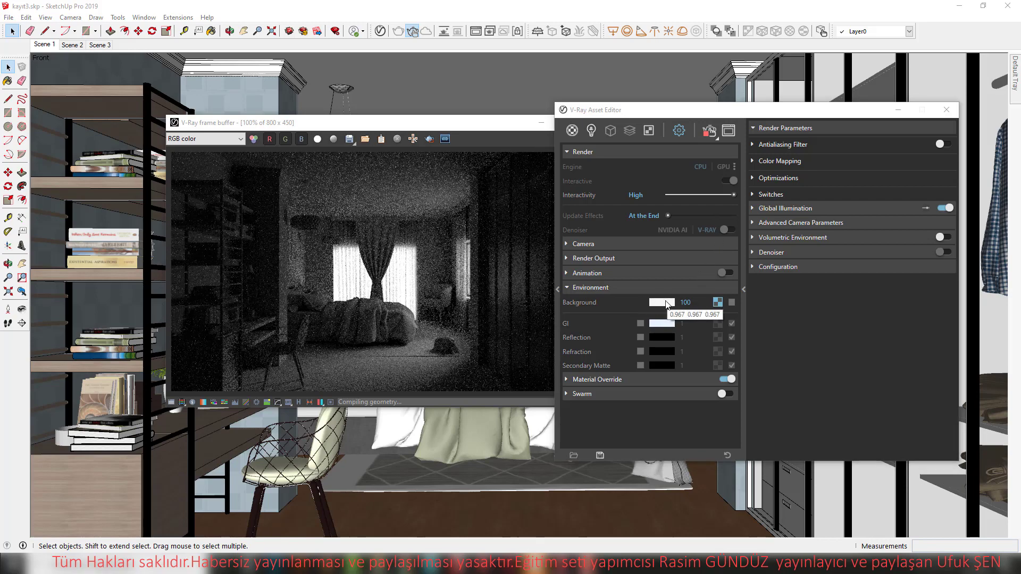
{"action": "left_click", "coordinate": [663, 302]}
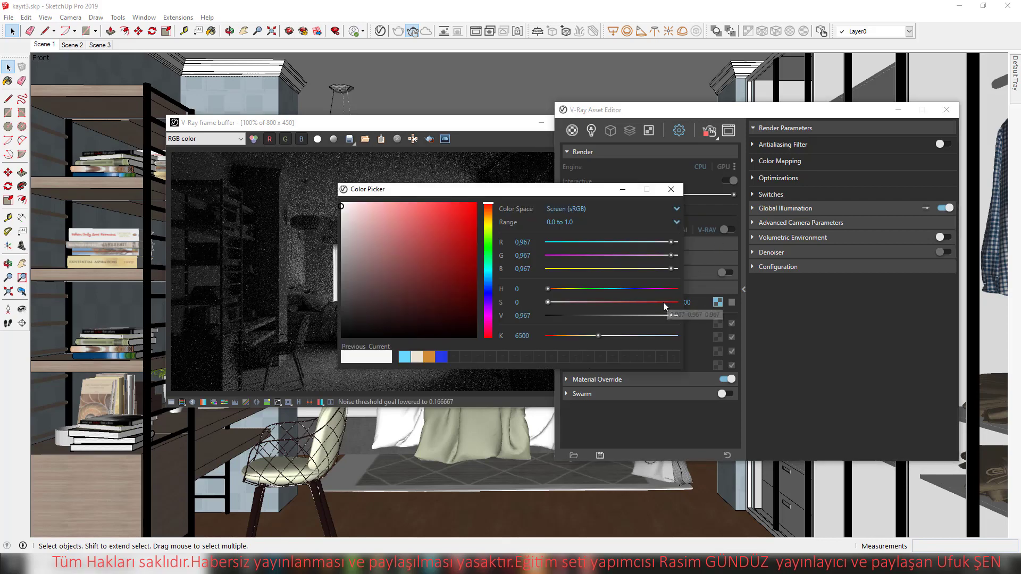
{"action": "left_click_drag", "start_coordinate": [341, 206], "coordinate": [333, 208]}
{"action": "left_click", "coordinate": [671, 189]}
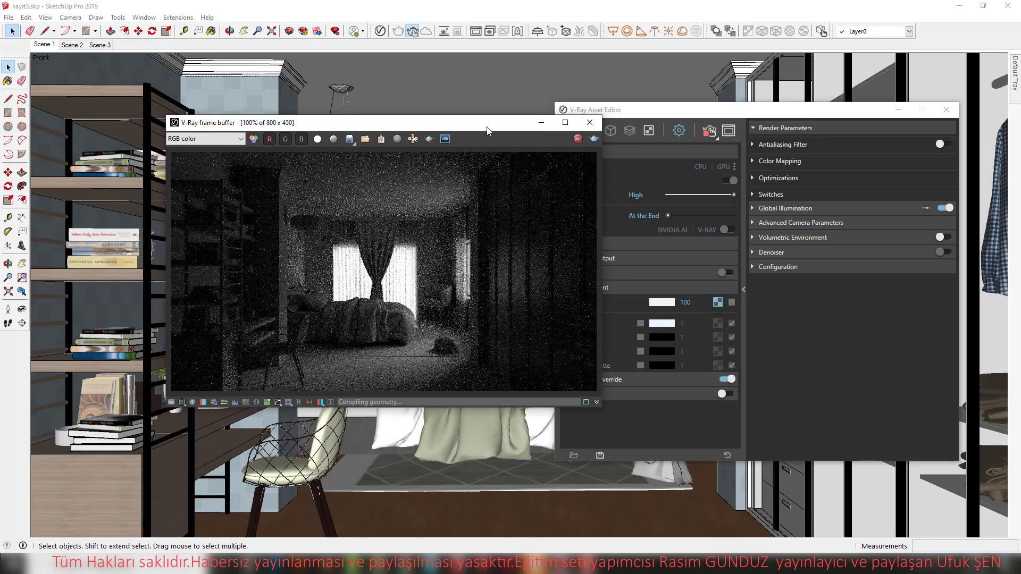
{"action": "left_click_drag", "start_coordinate": [487, 128], "coordinate": [399, 125]}
Lower the V-Ray camera Exposure Value from 14.24 to 12 EV.
{"action": "left_click", "coordinate": [587, 242]}
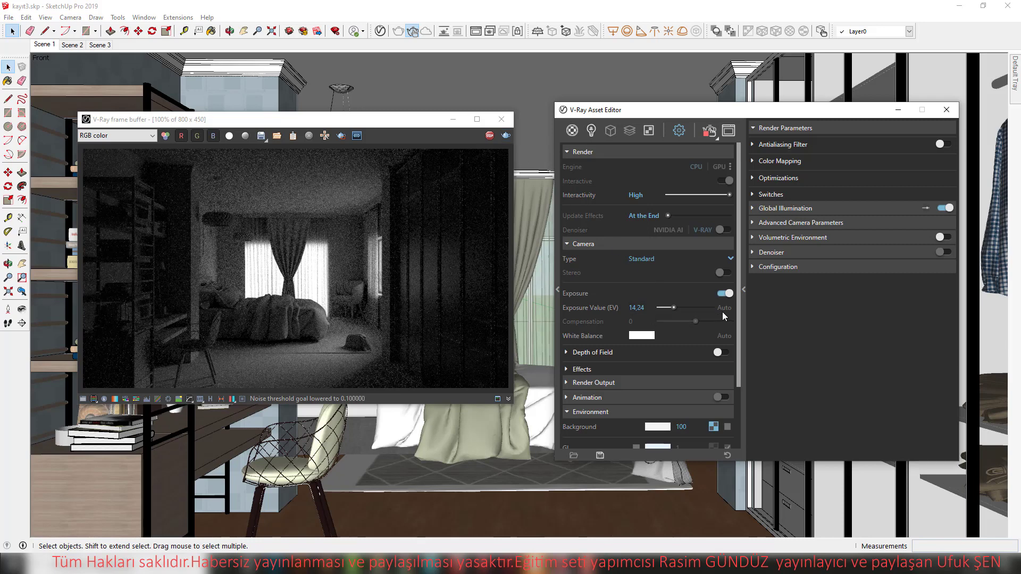
{"action": "double_click", "coordinate": [642, 308]}
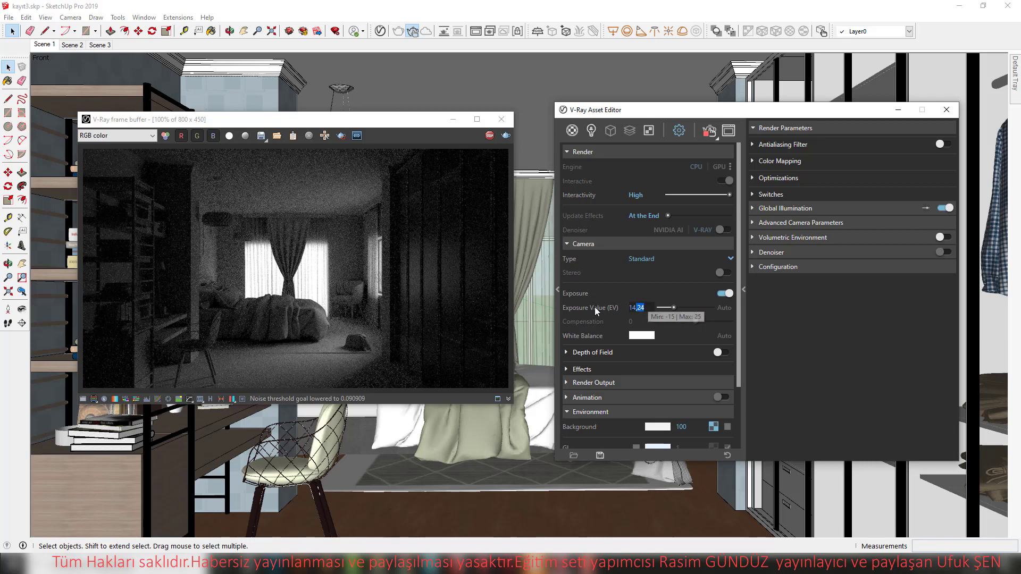
{"action": "left_click_drag", "start_coordinate": [674, 307], "coordinate": [678, 308]}
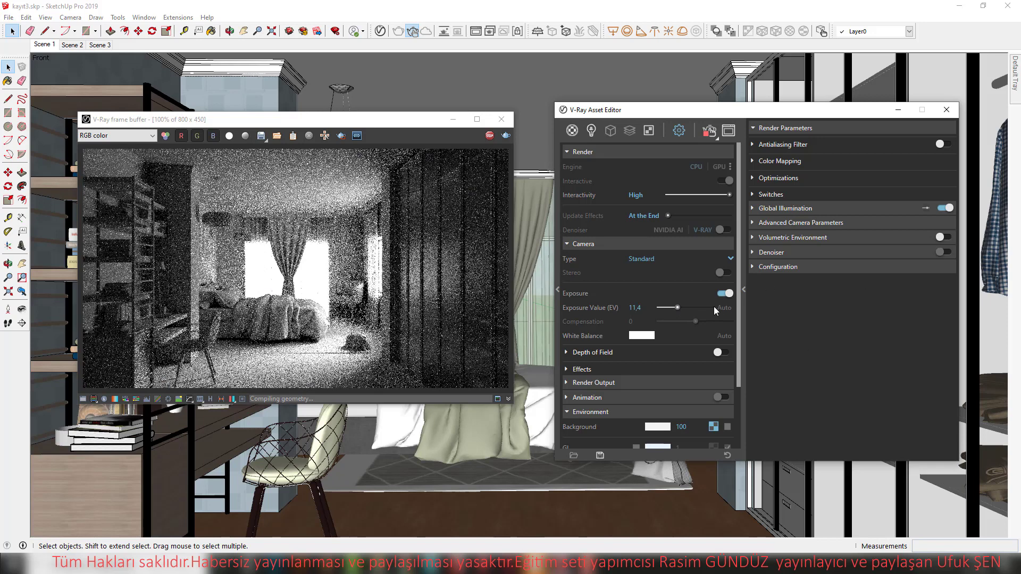
{"action": "double_click", "coordinate": [651, 311]}
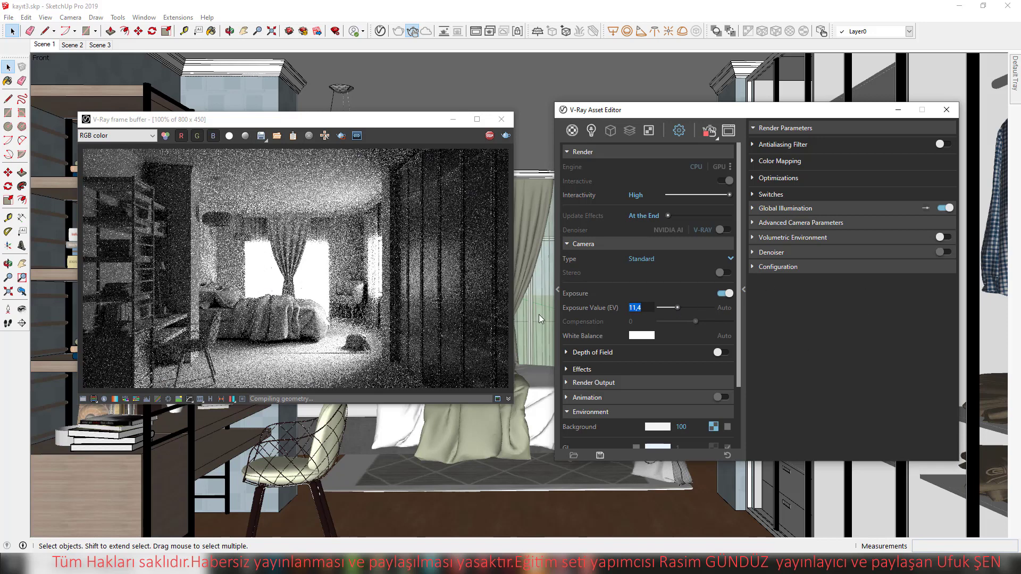
{"action": "type", "text": "13"}
{"action": "key", "text": "BackSpace"}
{"action": "type", "text": "2"}
{"action": "key", "text": "Return"}
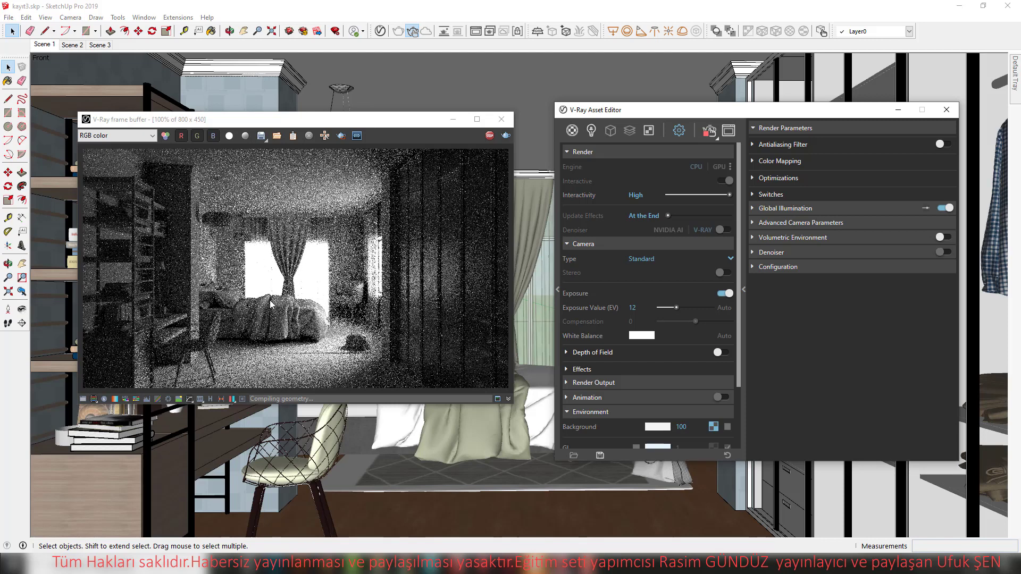
Check the pixel information and corrections controls in the frame buffer.
{"action": "left_click", "coordinate": [103, 399]}
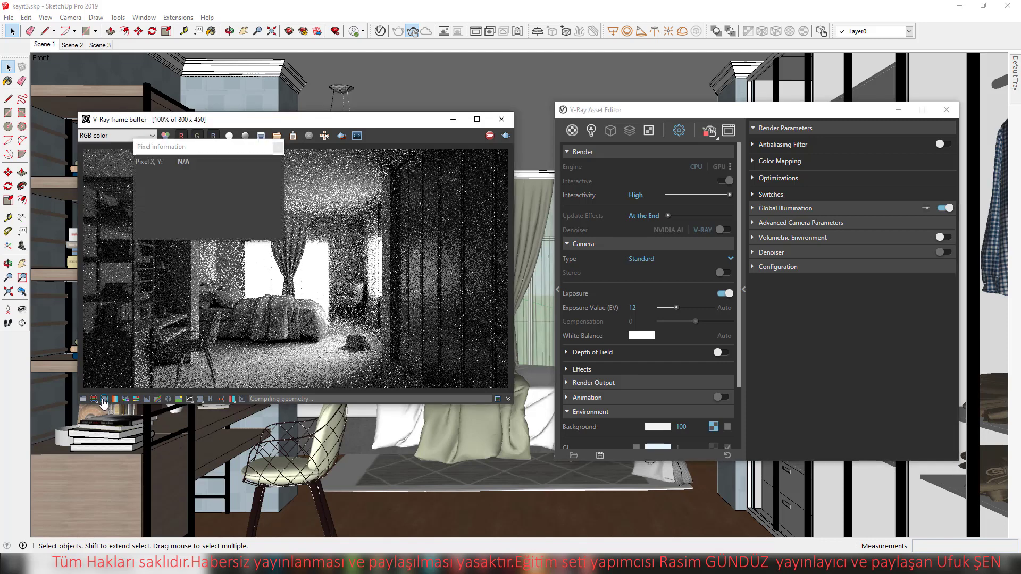
{"action": "left_click", "coordinate": [103, 399]}
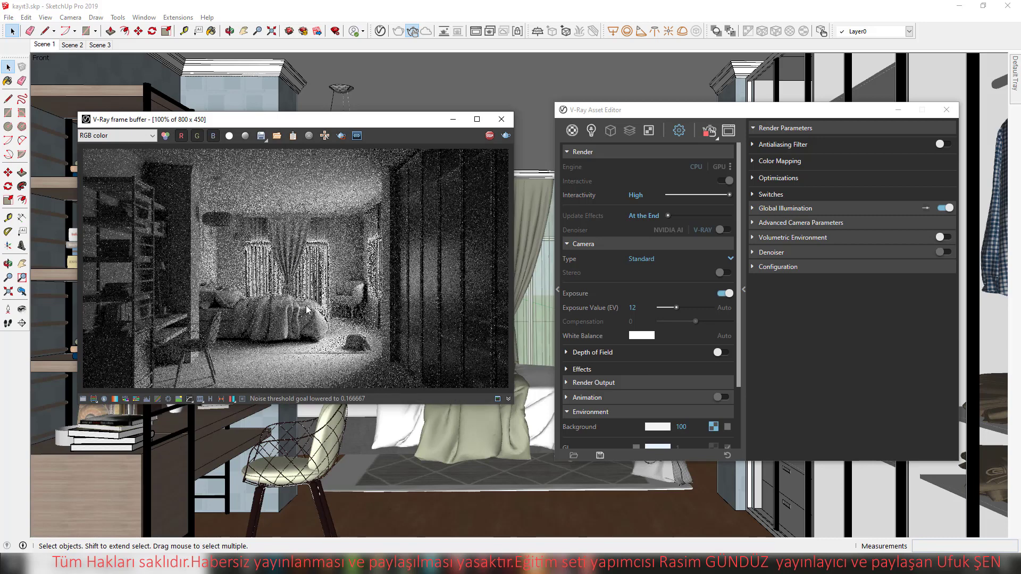
{"action": "left_click", "coordinate": [94, 400]}
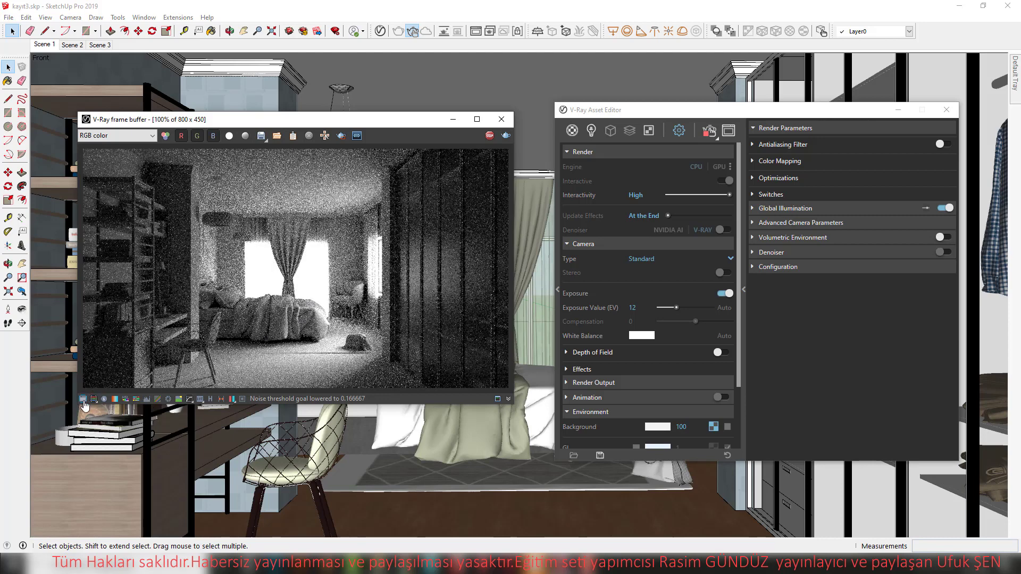
{"action": "left_click", "coordinate": [83, 399]}
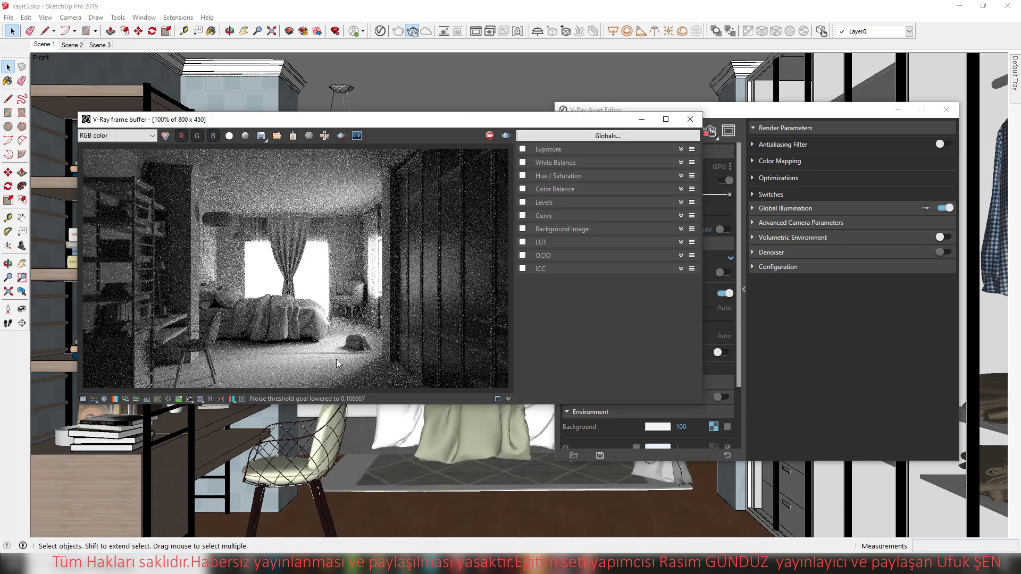
Enable Exposure correction with exposure 0.96, highlight burn 0.05 and contrast near 0.
{"action": "left_click", "coordinate": [83, 399]}
{"action": "left_click", "coordinate": [522, 150]}
{"action": "left_click", "coordinate": [681, 150]}
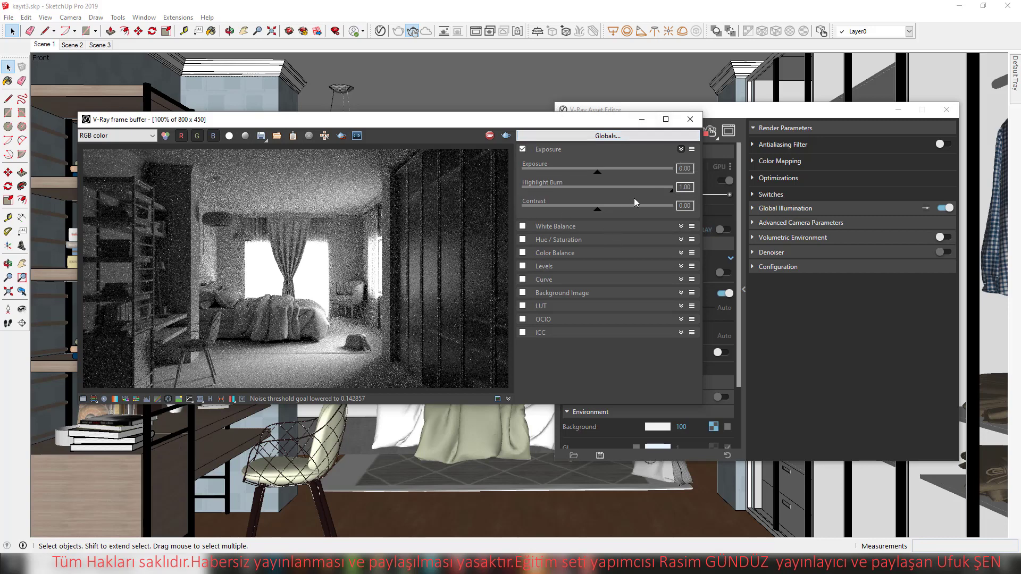
{"action": "left_click_drag", "start_coordinate": [585, 188], "coordinate": [531, 198]}
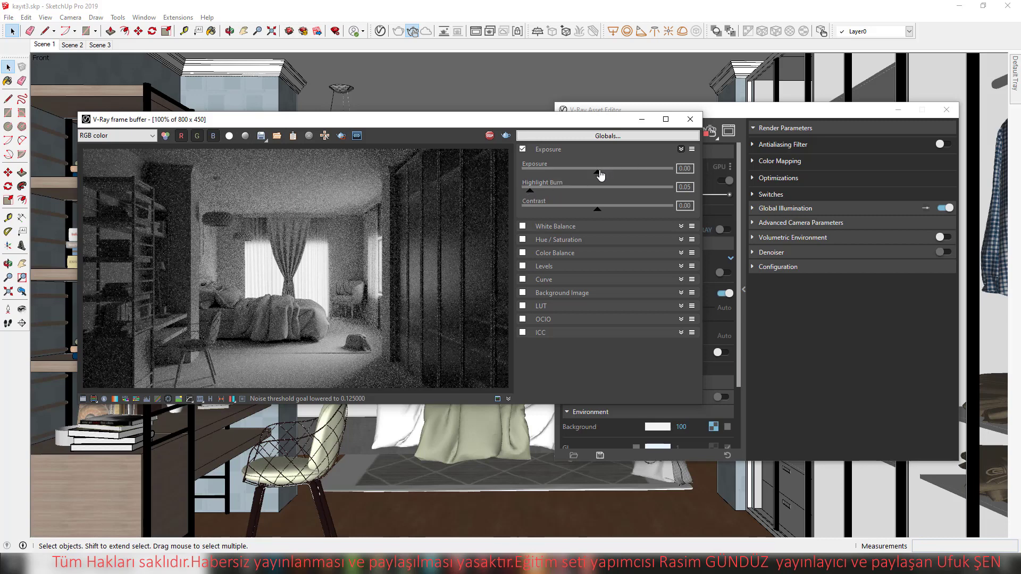
{"action": "left_click_drag", "start_coordinate": [599, 176], "coordinate": [615, 176]}
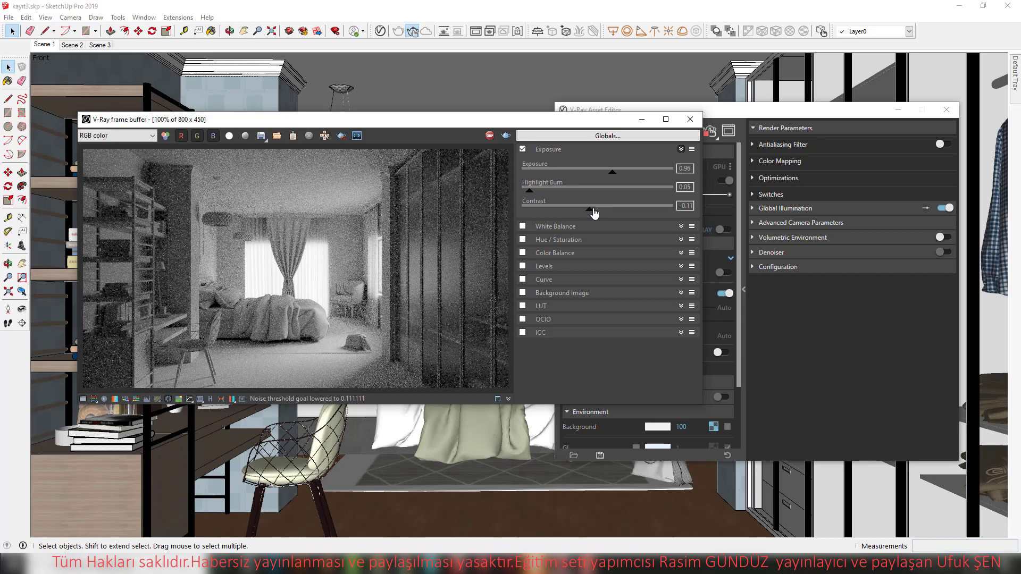
{"action": "left_click_drag", "start_coordinate": [599, 214], "coordinate": [598, 213]}
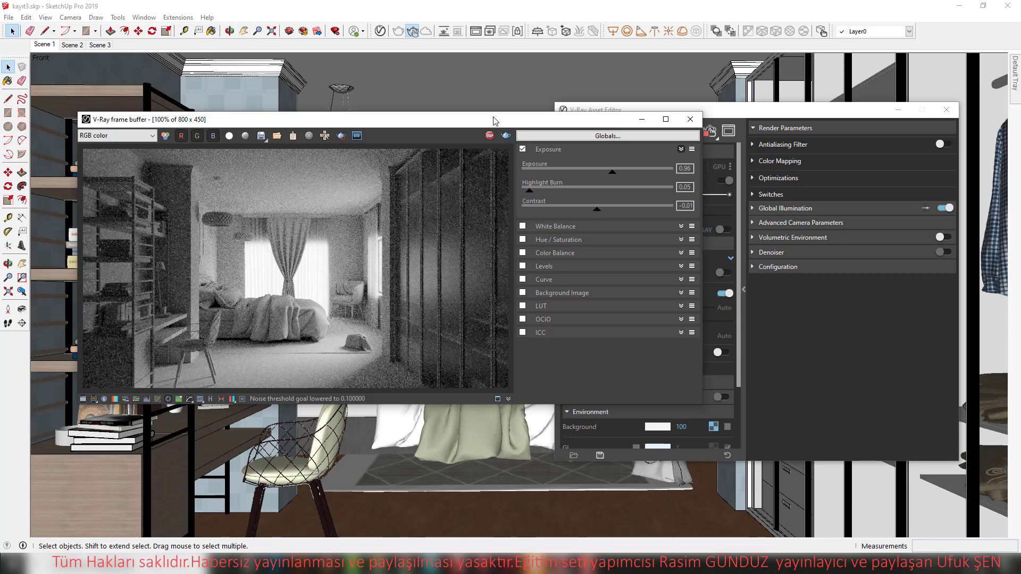
{"action": "left_click_drag", "start_coordinate": [496, 119], "coordinate": [458, 107]}
{"action": "left_click_drag", "start_coordinate": [759, 116], "coordinate": [788, 111]}
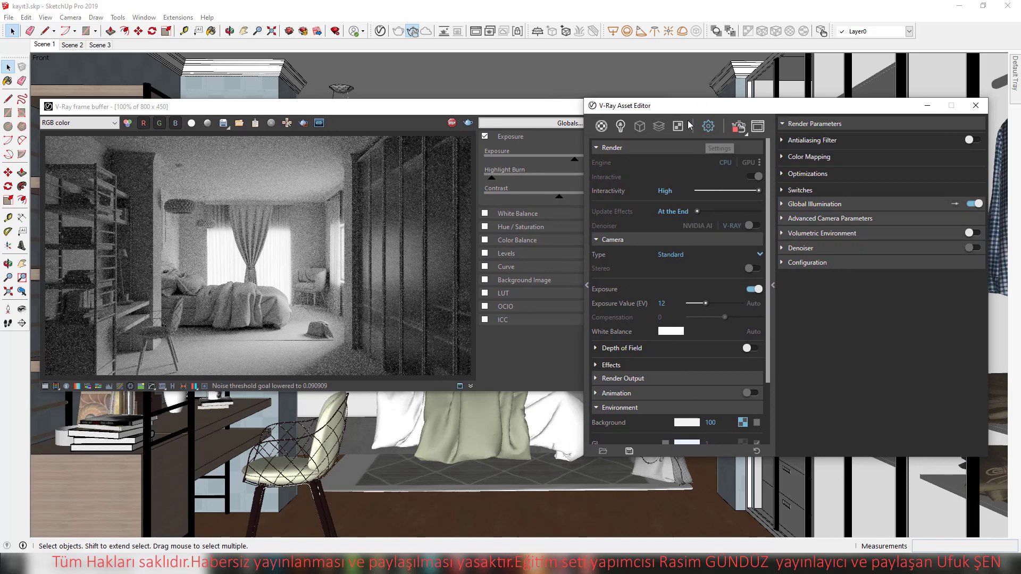
Change the SunLight's Color Mode from Override to Filter.
{"action": "left_click", "coordinate": [620, 126]}
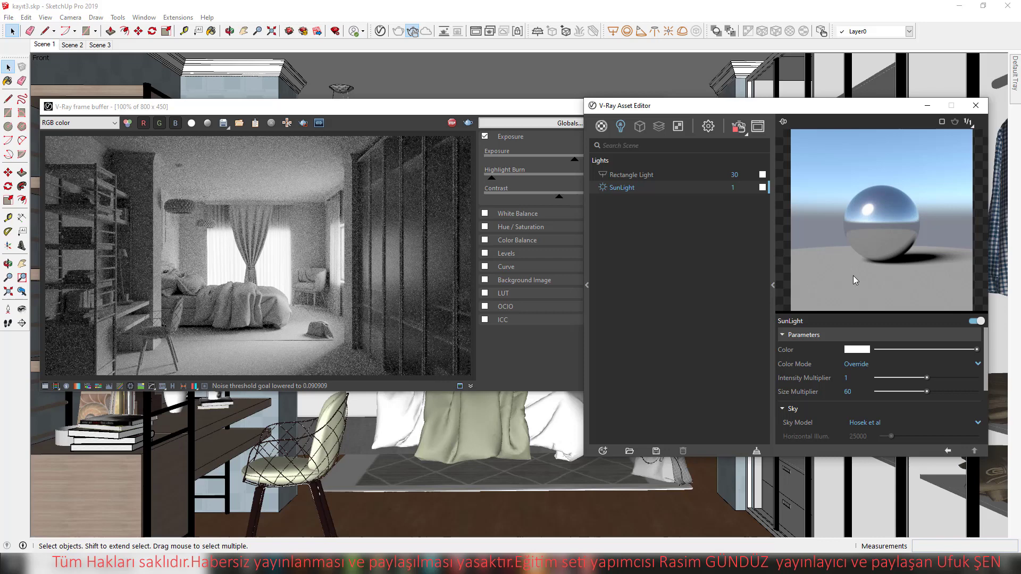
{"action": "left_click", "coordinate": [858, 367]}
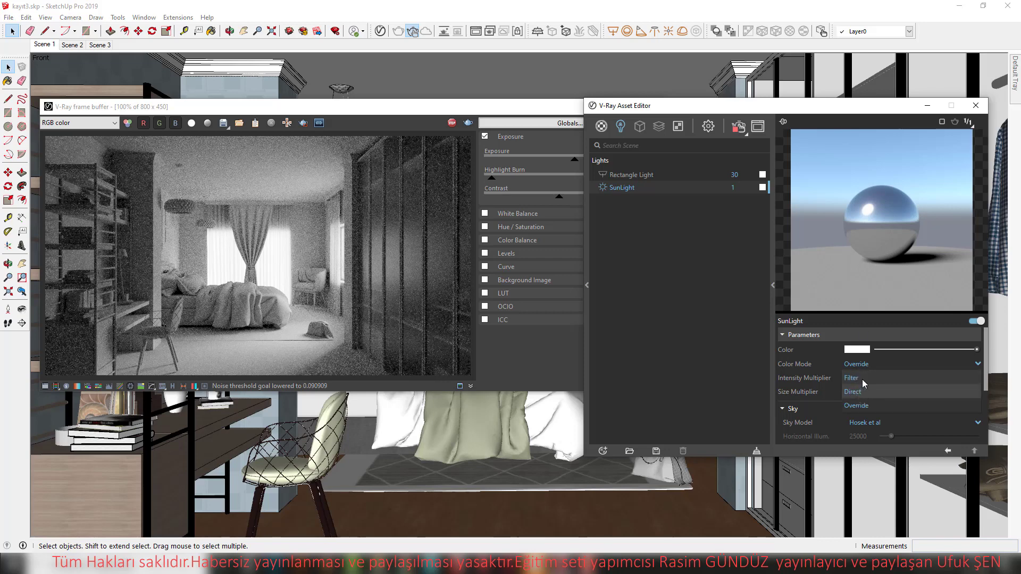
{"action": "left_click", "coordinate": [862, 380]}
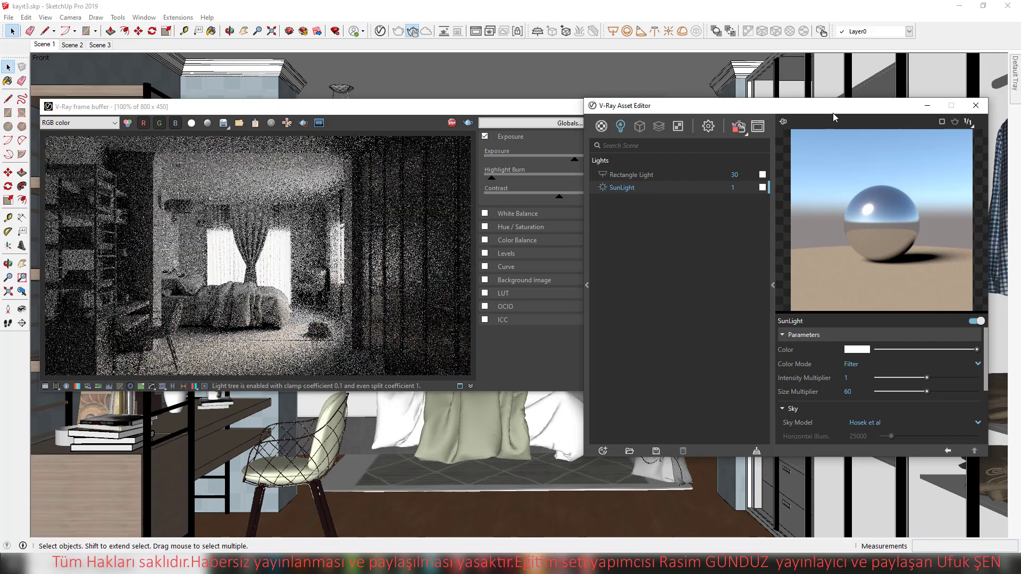
{"action": "left_click_drag", "start_coordinate": [797, 97], "coordinate": [699, 79]}
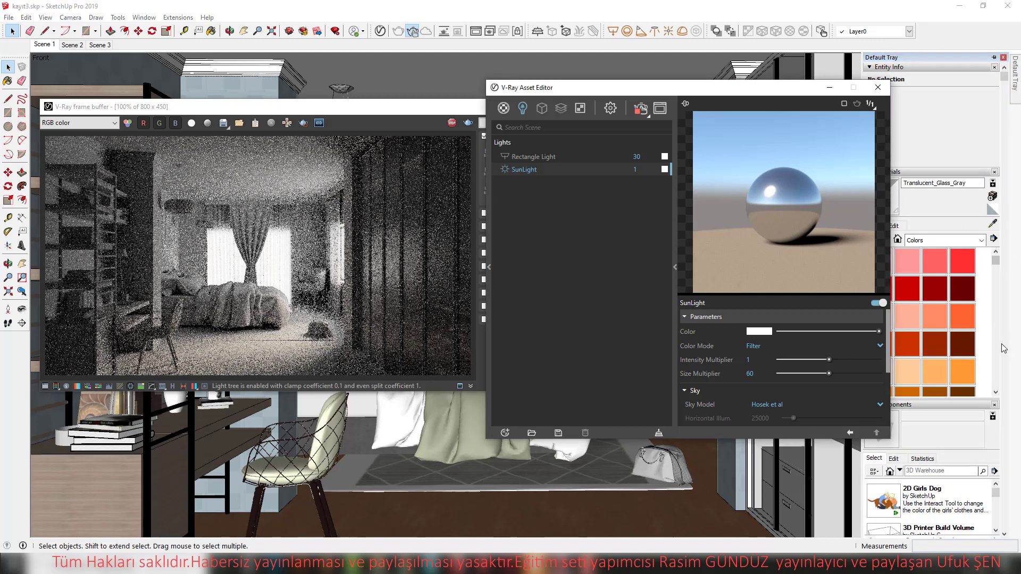
Set the shadow time to 08:30 on 11/08 and select the sun Size Multiplier of 60.
{"action": "scroll", "coordinate": [994, 404], "scroll_direction": "down", "scroll_amount": 2}
{"action": "scroll", "coordinate": [984, 431], "scroll_direction": "down", "scroll_amount": 2}
{"action": "scroll", "coordinate": [976, 457], "scroll_direction": "down", "scroll_amount": 2}
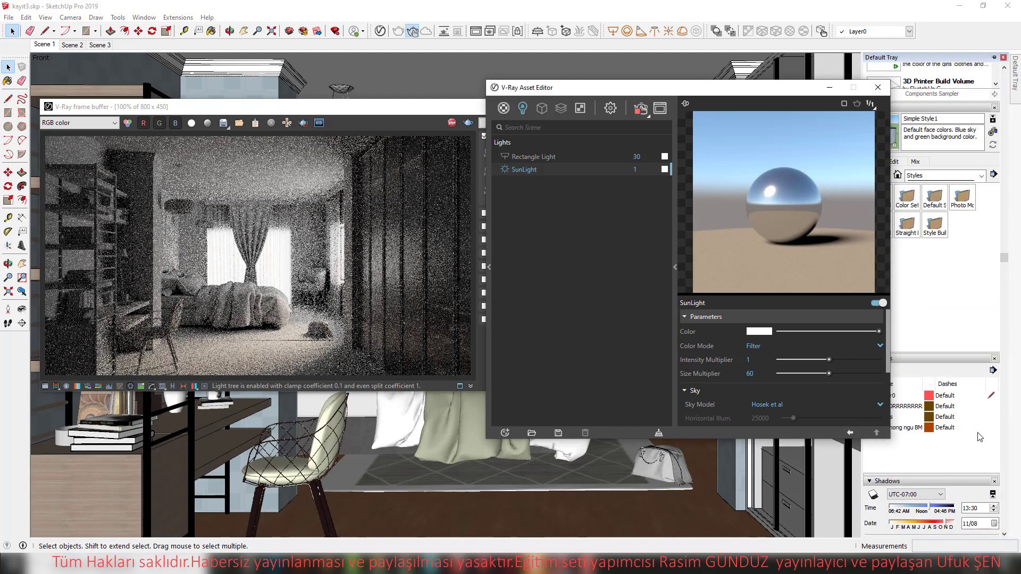
{"action": "scroll", "coordinate": [968, 480], "scroll_direction": "down", "scroll_amount": 2}
{"action": "scroll", "coordinate": [968, 484], "scroll_direction": "down", "scroll_amount": 2}
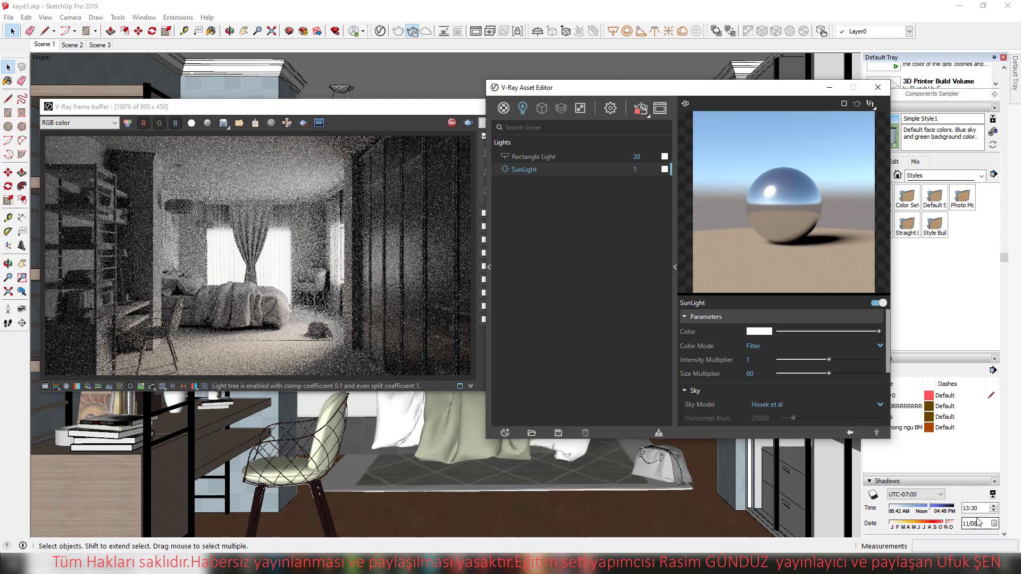
{"action": "left_click", "coordinate": [966, 510]}
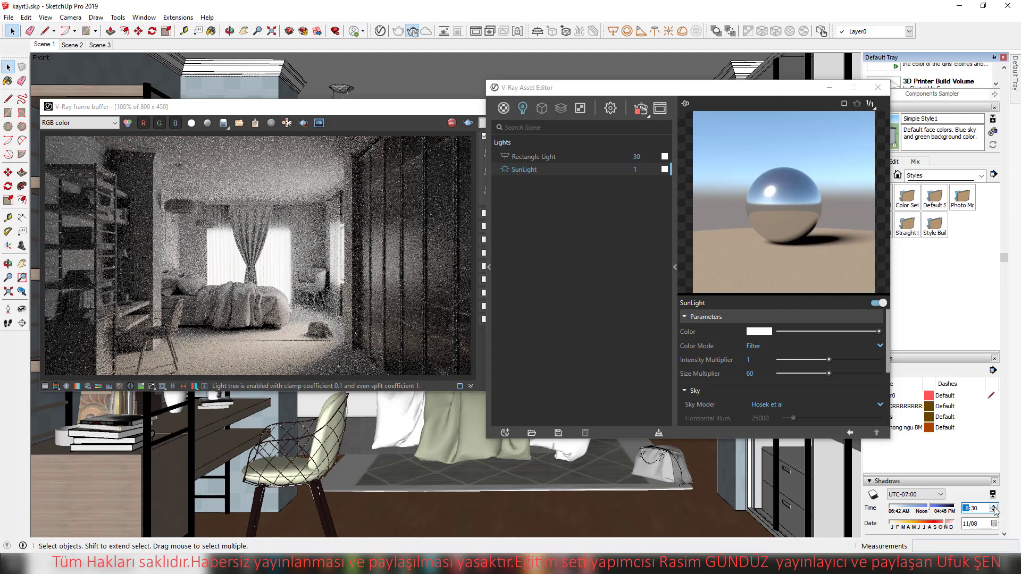
{"action": "left_click", "coordinate": [979, 524]}
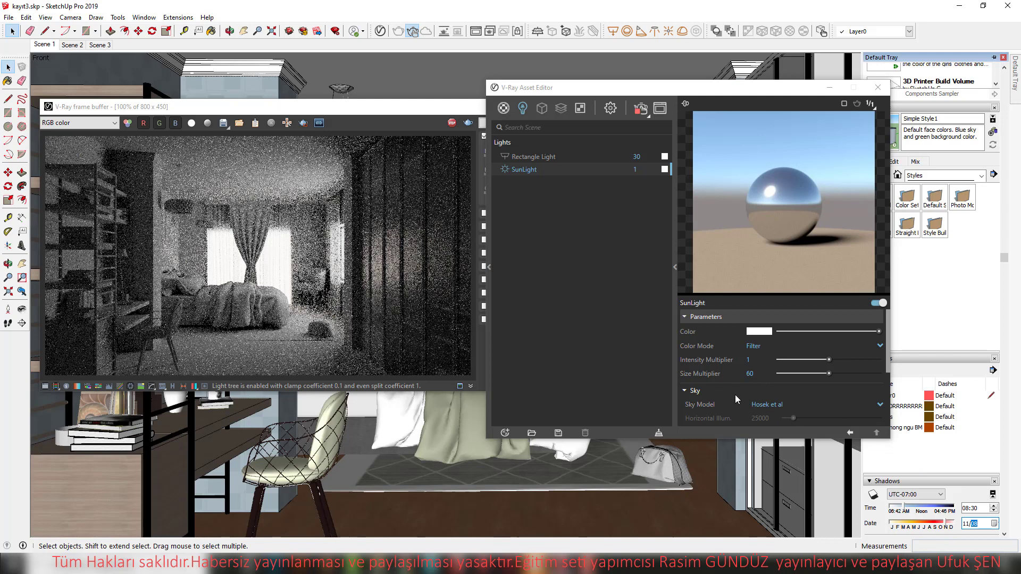
{"action": "left_click", "coordinate": [757, 373]}
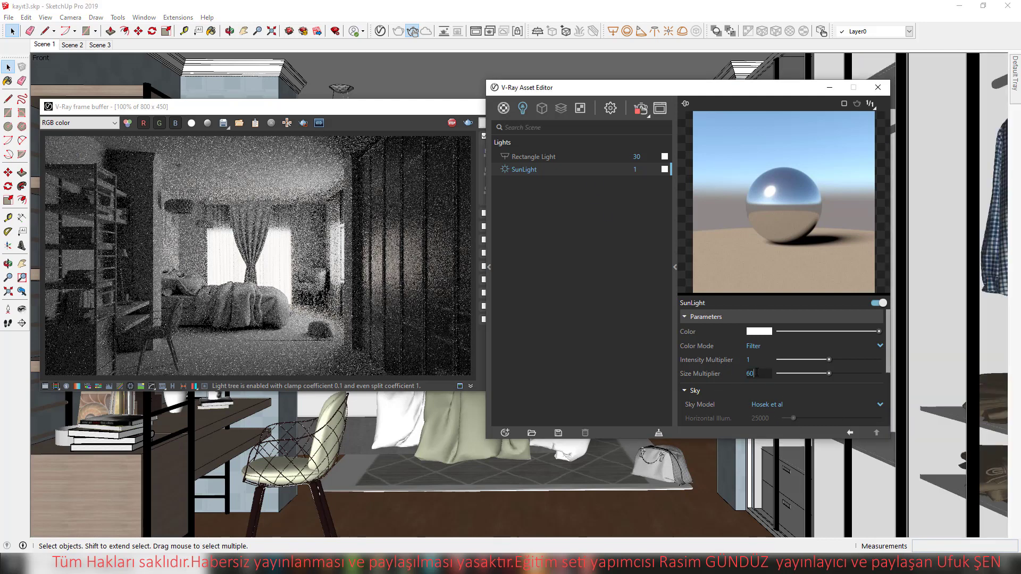
Replace the SunLight Size Multiplier with 1 for sharper shadows.
{"action": "key", "text": "BackSpace"}
{"action": "key", "text": "BackSpace"}
{"action": "type", "text": "1"}
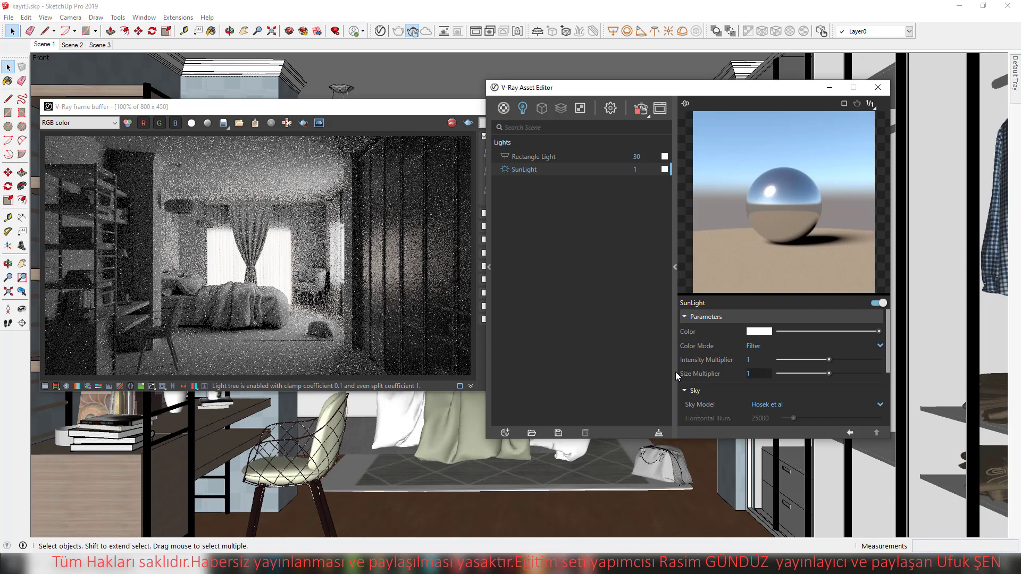
{"action": "key", "text": "Return"}
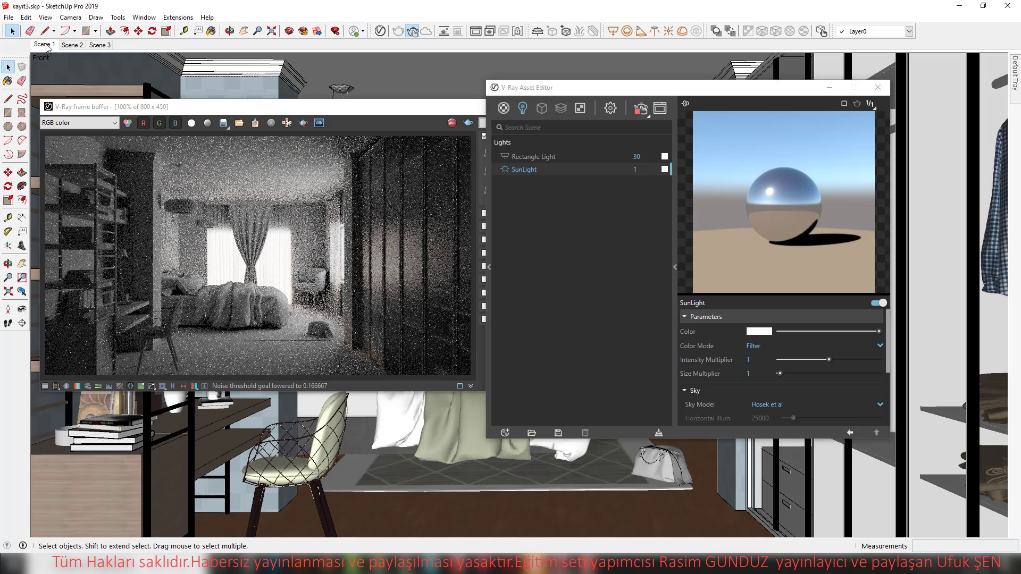
Add a Scene 4 tab and float the Solar North toolbar over the viewport.
{"action": "right_click", "coordinate": [49, 46]}
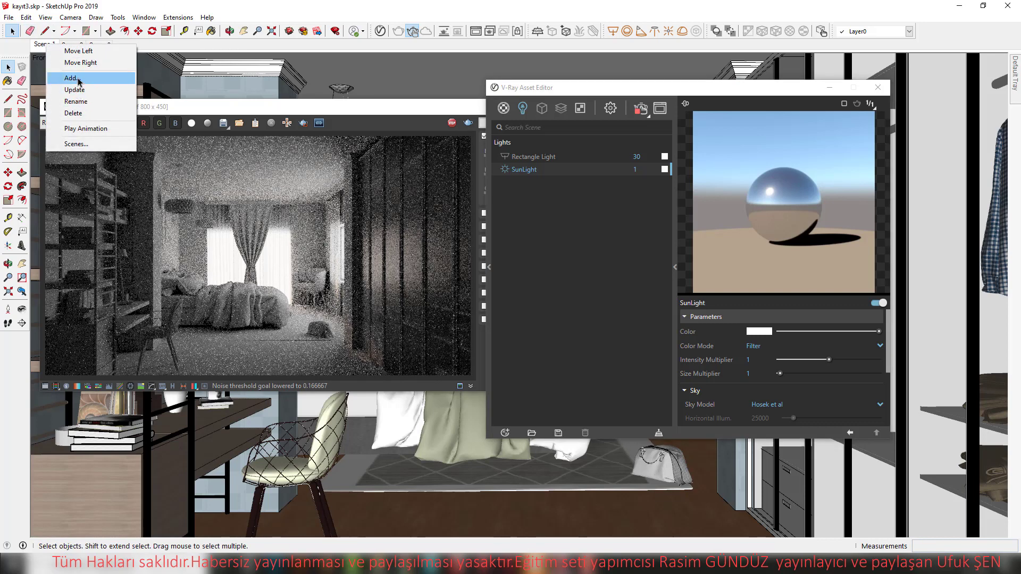
{"action": "left_click", "coordinate": [79, 80]}
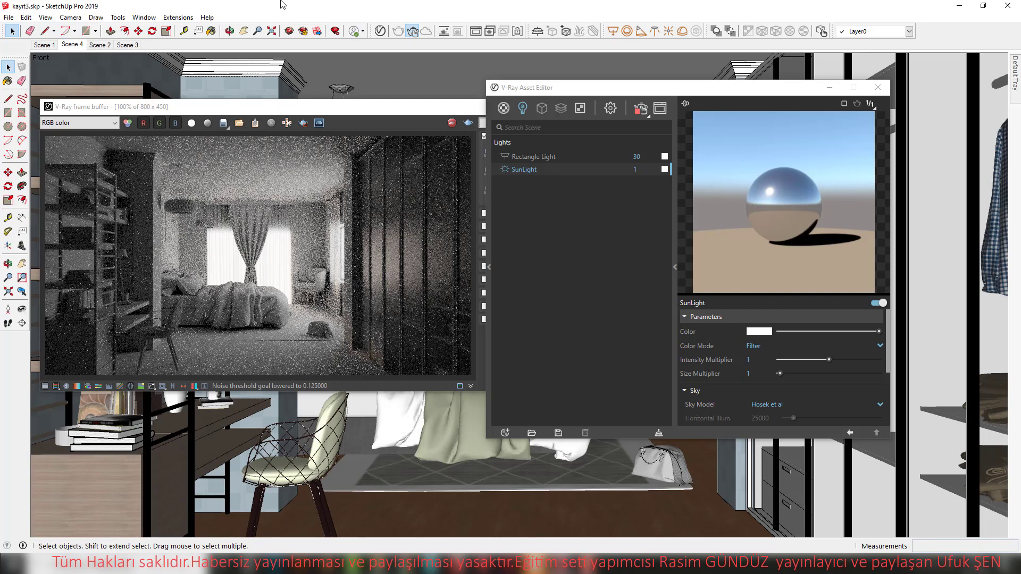
{"action": "left_click", "coordinate": [45, 17]}
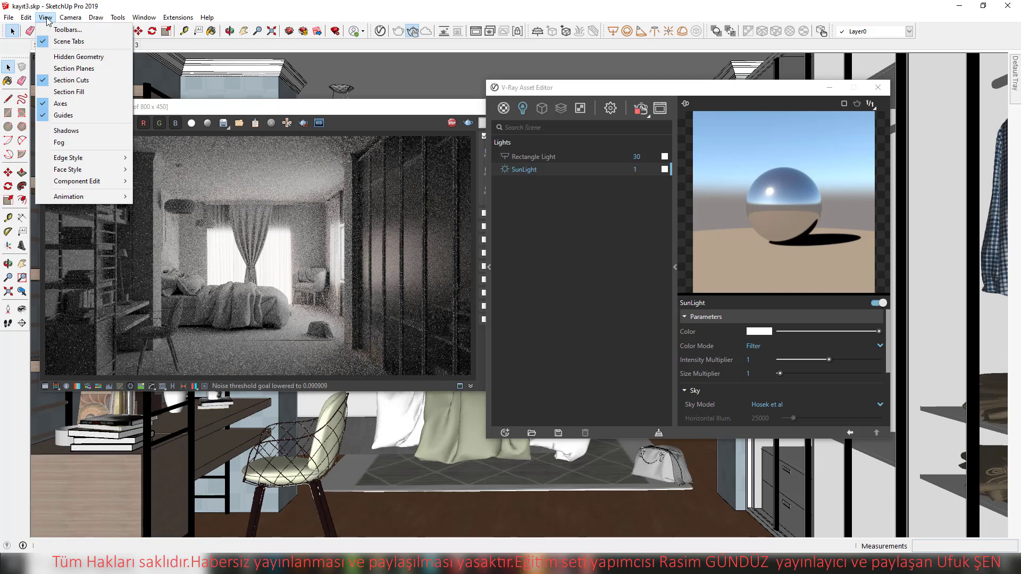
{"action": "left_click", "coordinate": [67, 29]}
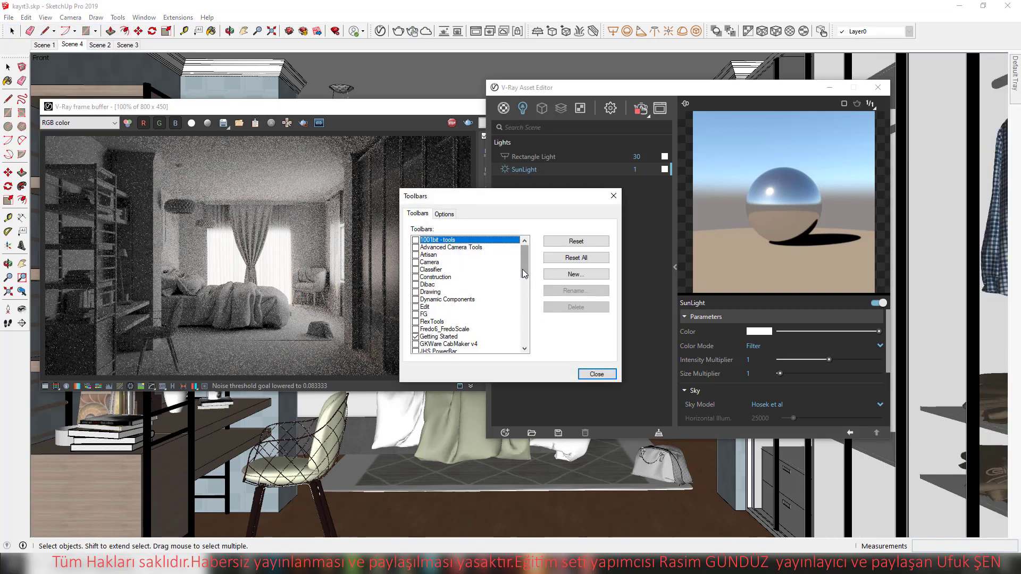
{"action": "left_click_drag", "start_coordinate": [522, 269], "coordinate": [526, 314]}
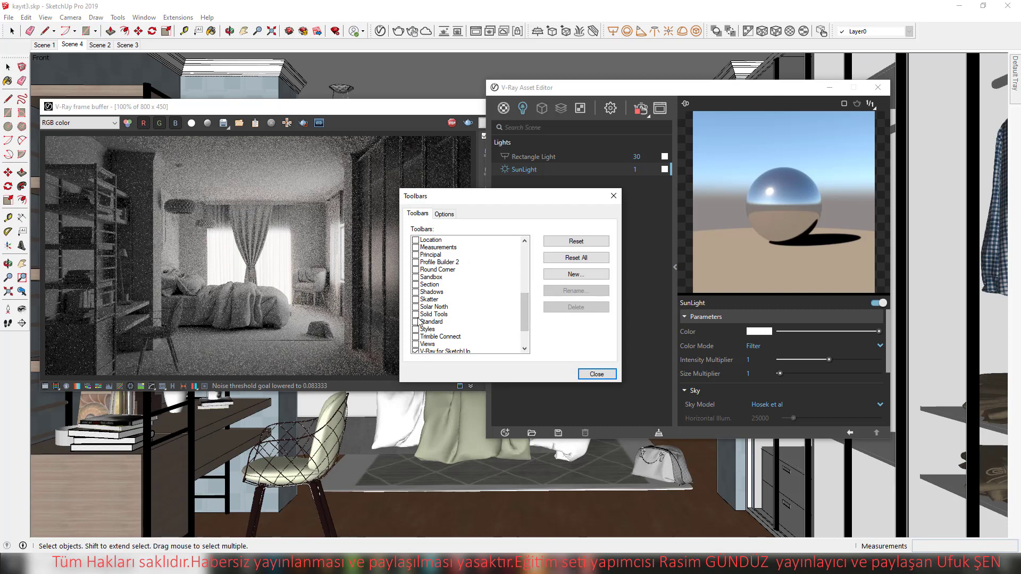
{"action": "left_click", "coordinate": [423, 307]}
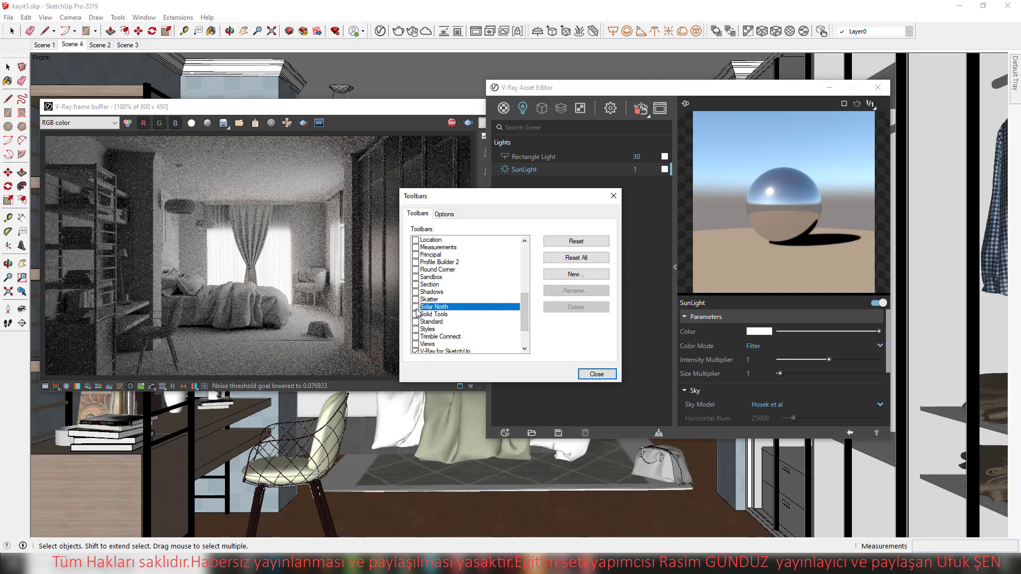
{"action": "left_click", "coordinate": [416, 307]}
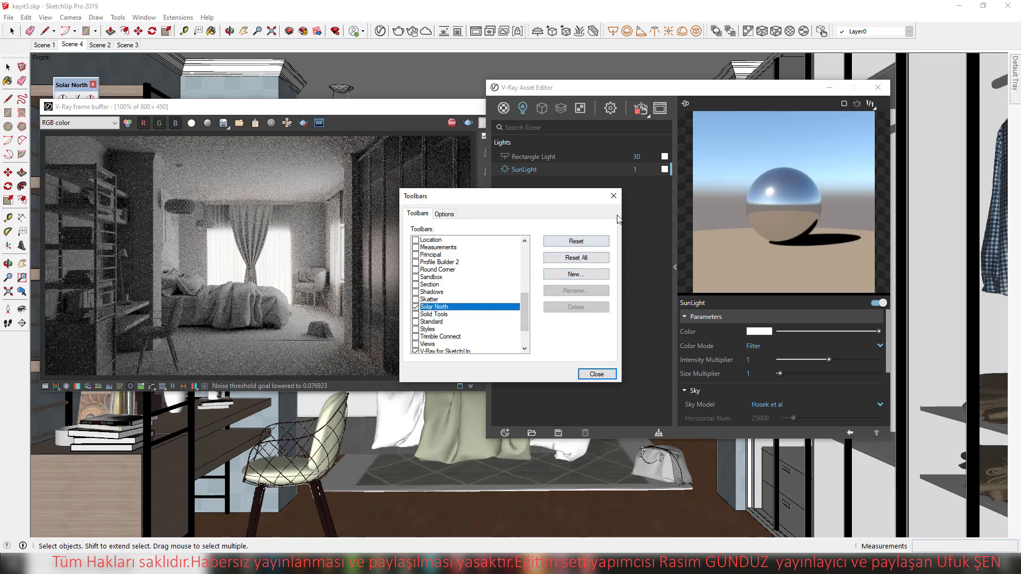
{"action": "left_click", "coordinate": [596, 374]}
{"action": "left_click_drag", "start_coordinate": [74, 85], "coordinate": [182, 69]}
{"action": "left_click", "coordinate": [187, 85]}
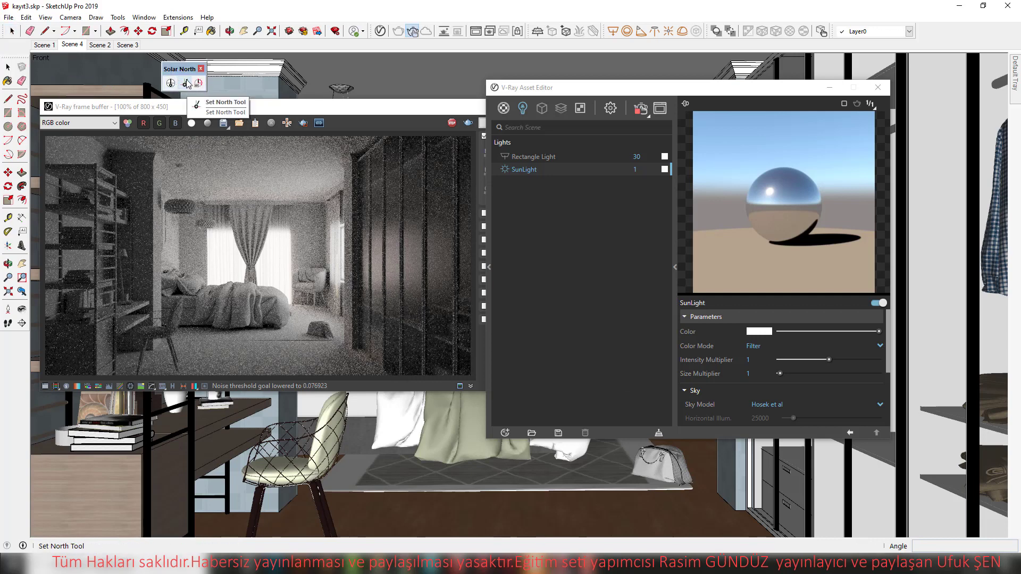
Redefine model north with two floor points so sunlight falls into the bedroom.
{"action": "left_click", "coordinate": [587, 485]}
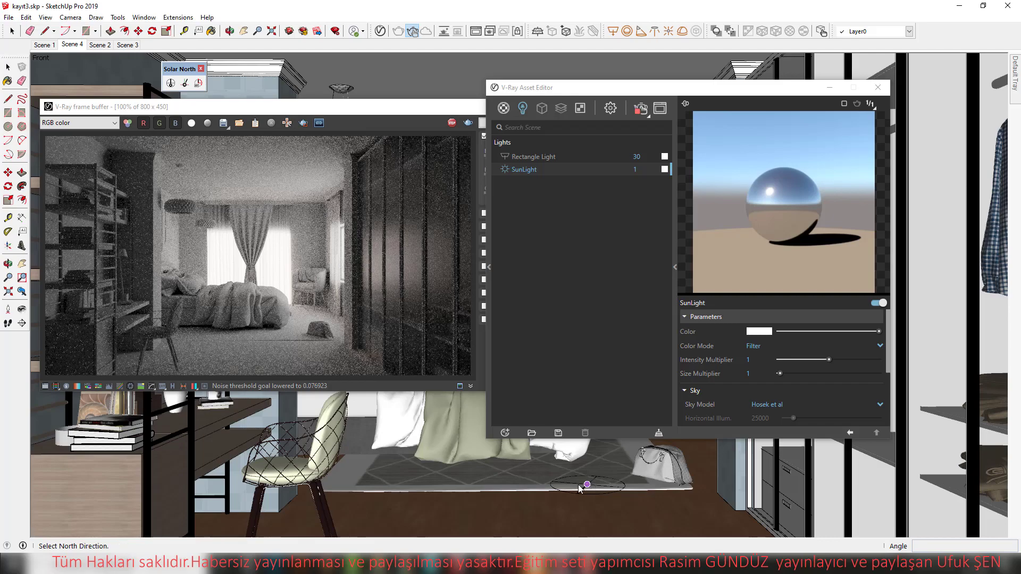
{"action": "left_click", "coordinate": [513, 477]}
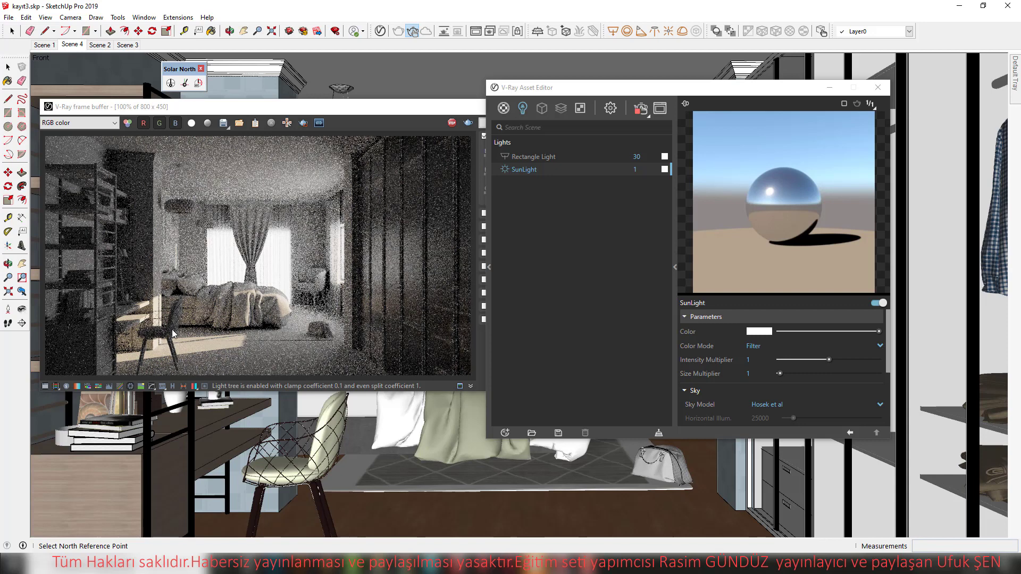
{"action": "left_click", "coordinate": [761, 332]}
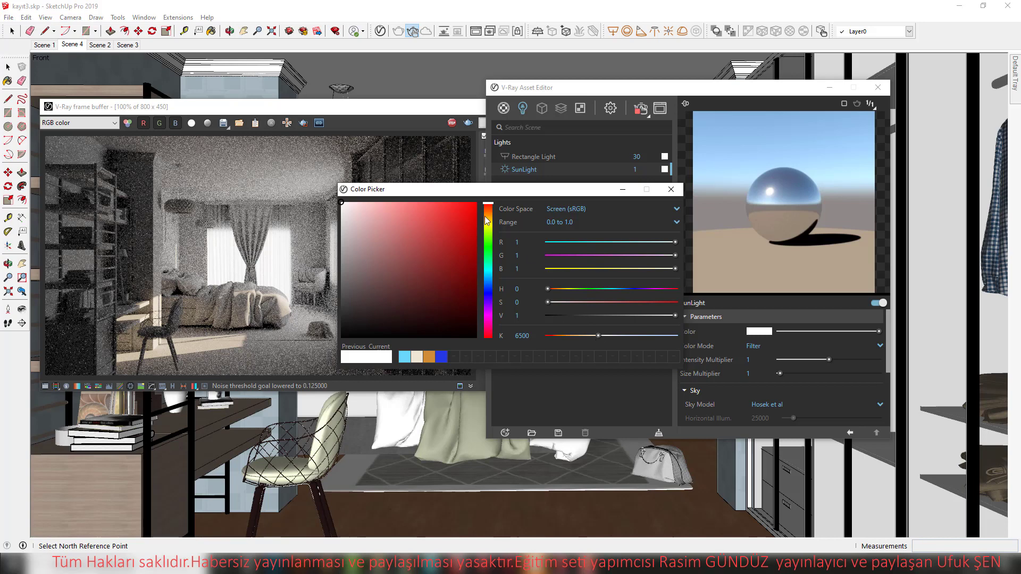
Warm the SunLight colour to orange at 2300 K.
{"action": "left_click", "coordinate": [563, 336]}
{"action": "left_click_drag", "start_coordinate": [564, 335], "coordinate": [561, 335]}
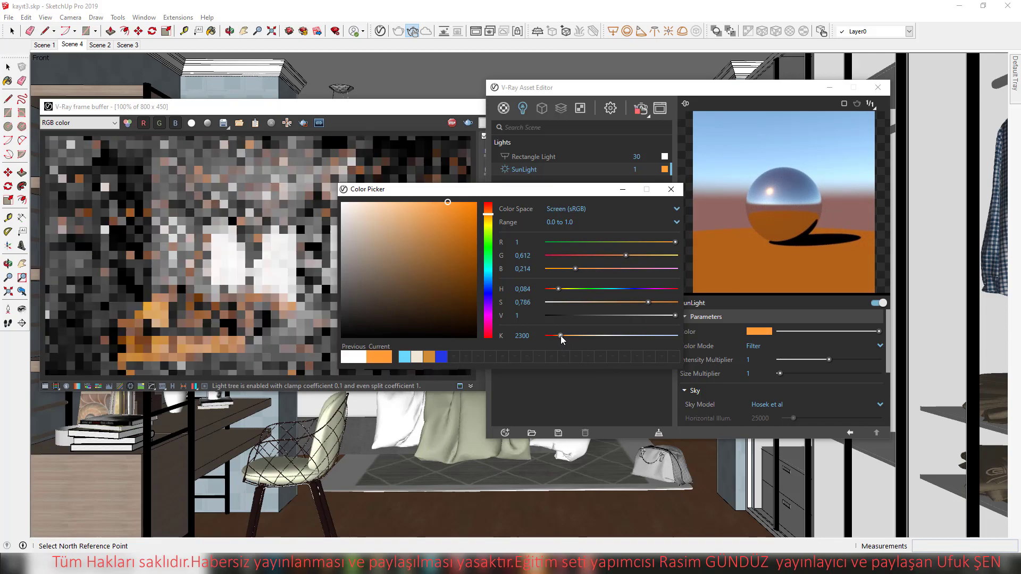
{"action": "left_click", "coordinate": [671, 189]}
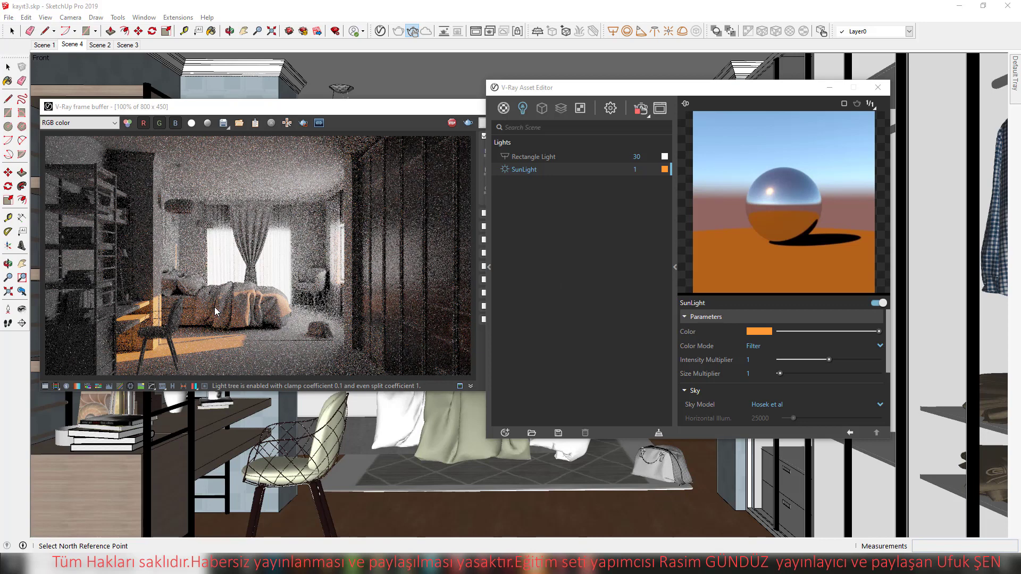
Set the V-Ray Environment Background colour to a pale blue of about 9068 K.
{"action": "left_click", "coordinate": [612, 109]}
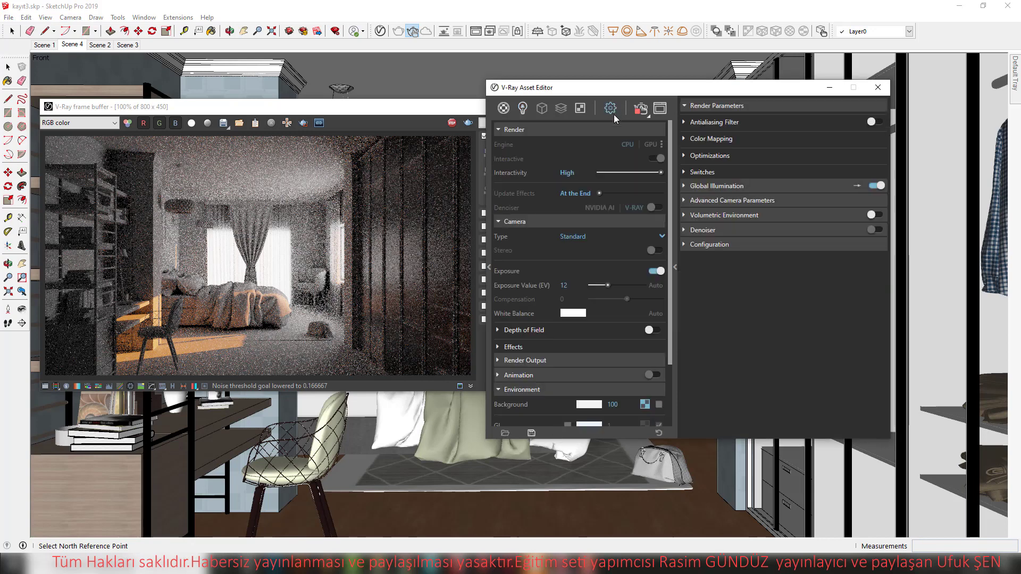
{"action": "left_click", "coordinate": [594, 405]}
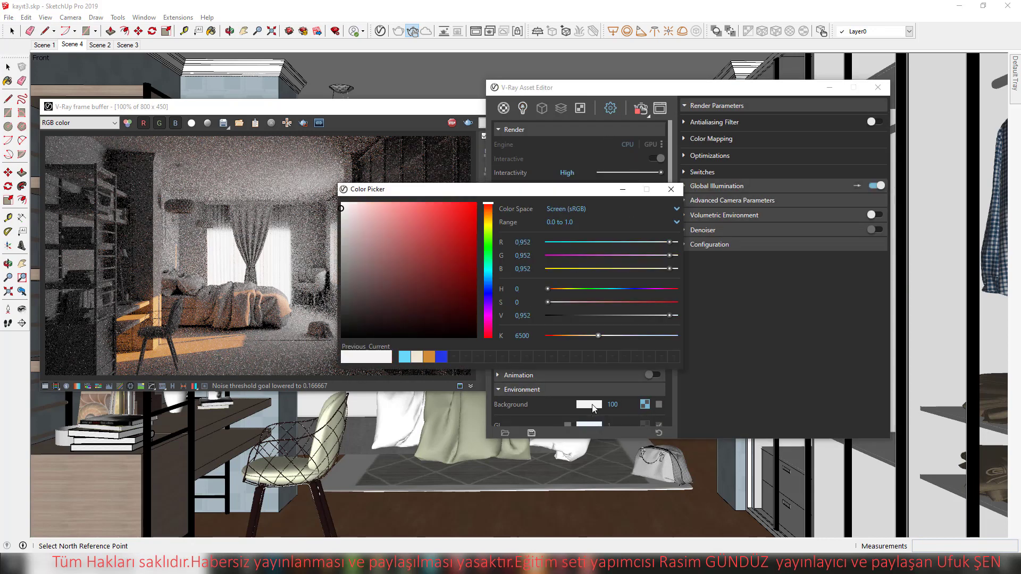
{"action": "left_click", "coordinate": [489, 287]}
{"action": "left_click", "coordinate": [365, 208]}
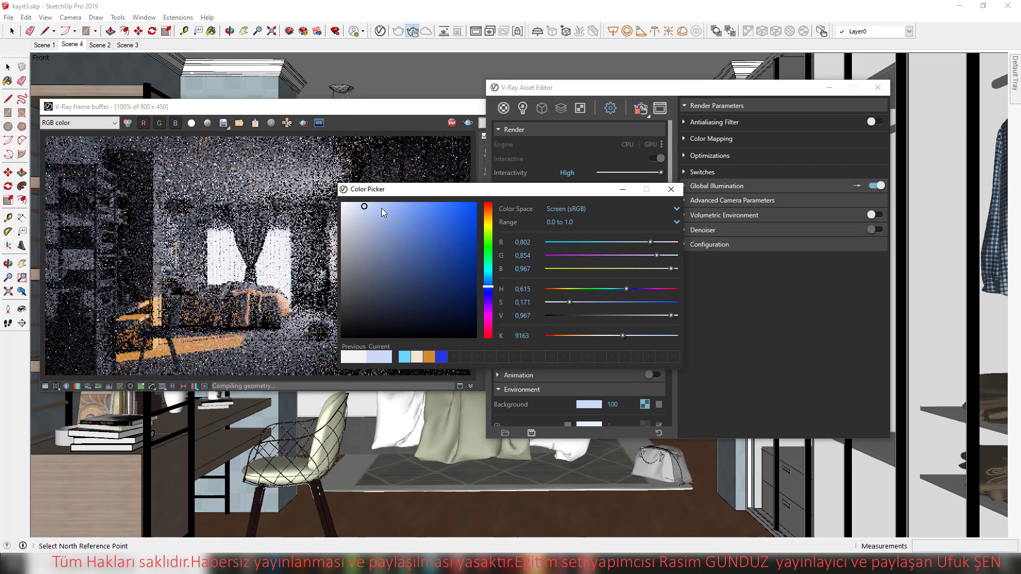
{"action": "left_click", "coordinate": [386, 206]}
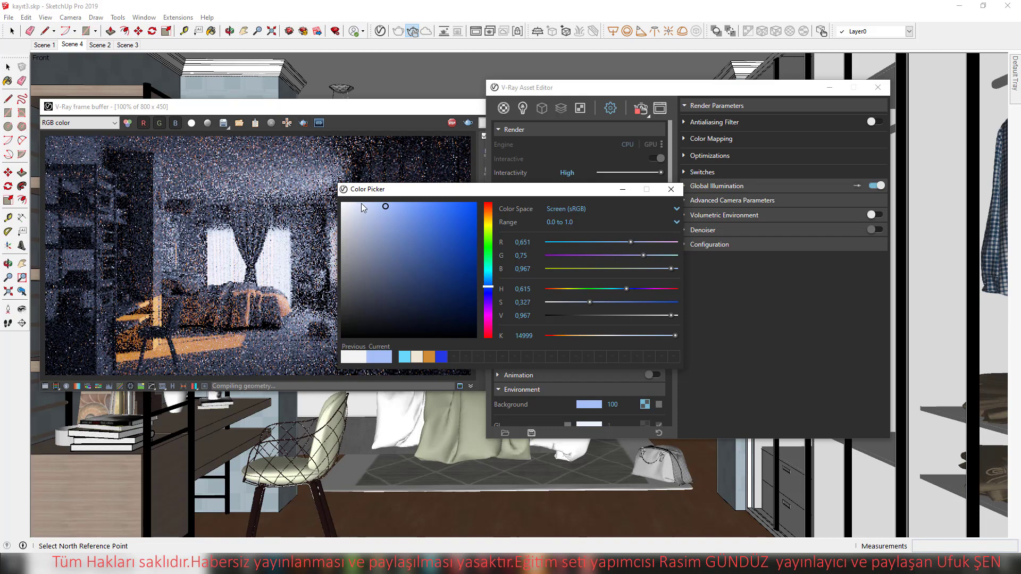
{"action": "left_click", "coordinate": [364, 206]}
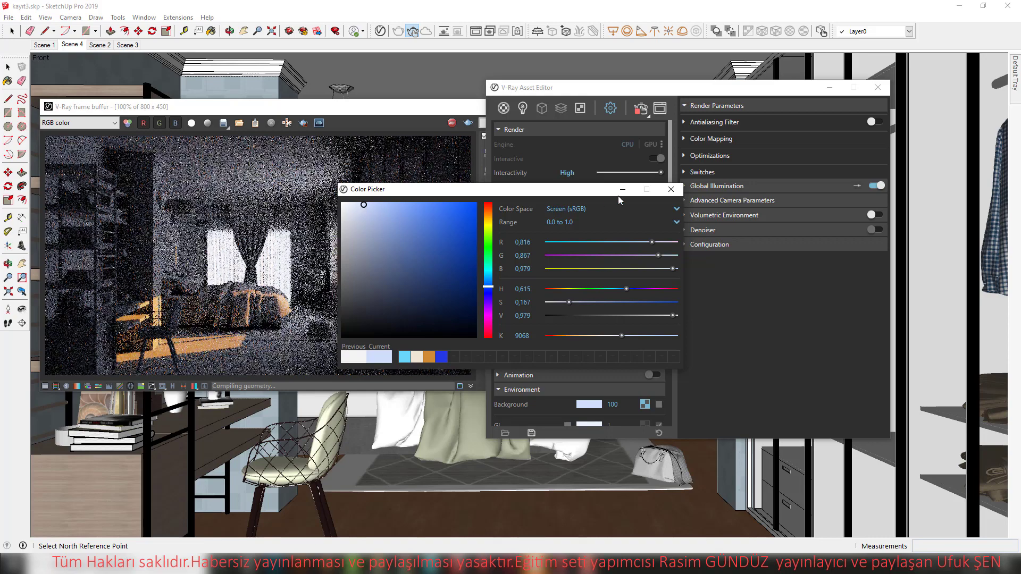
{"action": "left_click", "coordinate": [671, 189]}
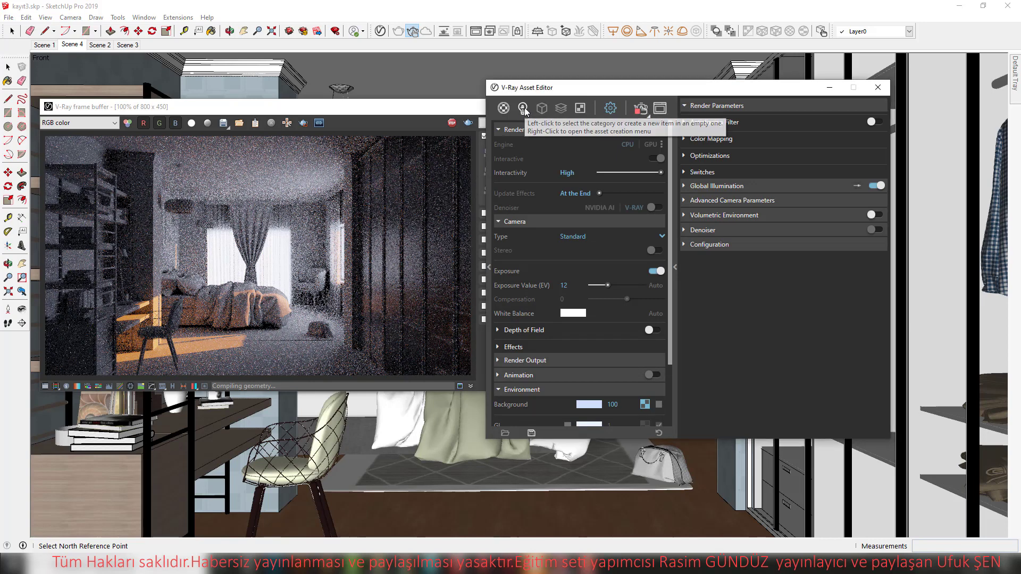
Change the SunLight's Size Multiplier from 1 to 15.
{"action": "left_click", "coordinate": [522, 108]}
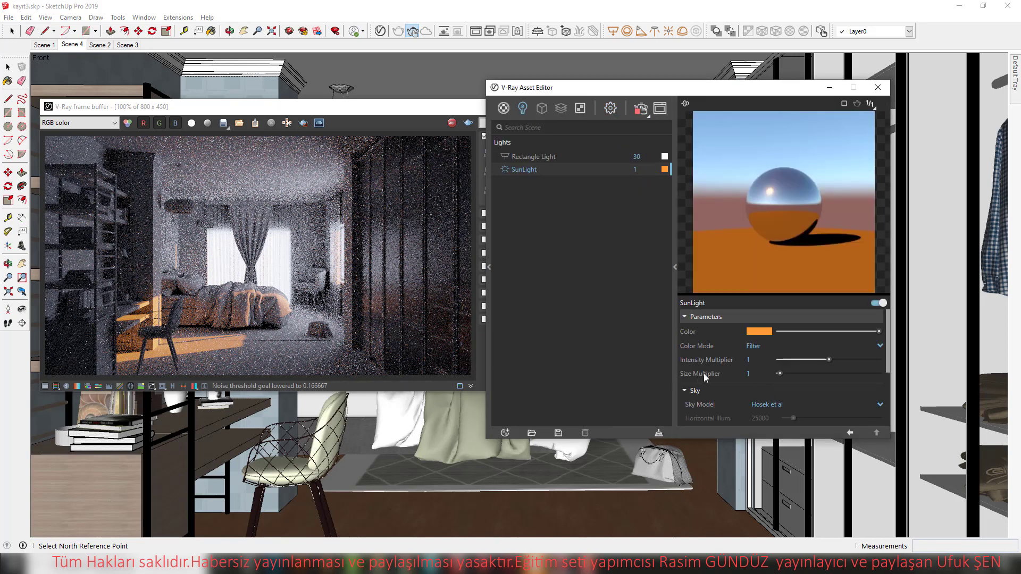
{"action": "double_click", "coordinate": [744, 373]}
{"action": "type", "text": "15"}
{"action": "key", "text": "Return"}
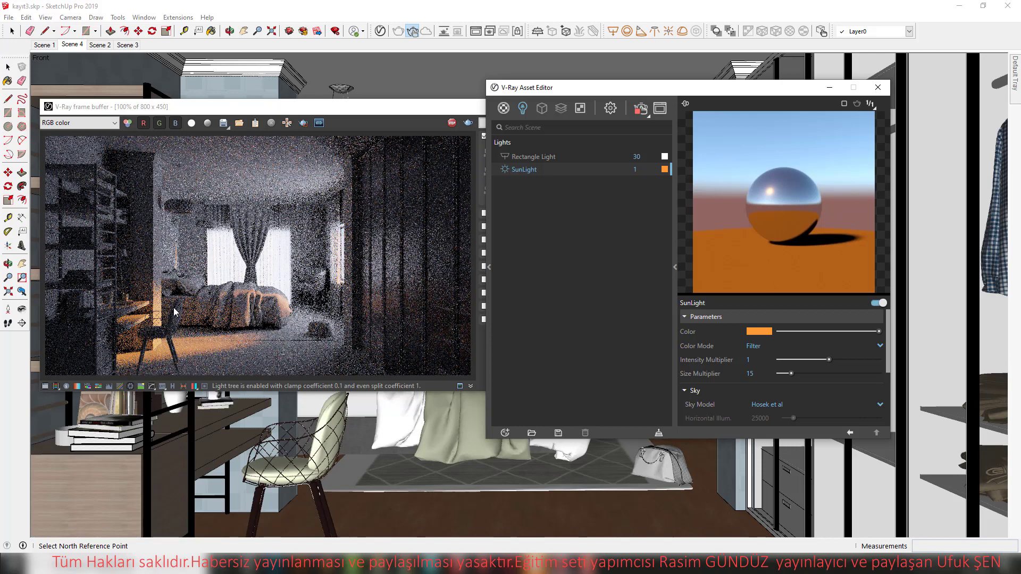
Change the Environment Background to a more saturated blue of about 14999 K.
{"action": "left_click", "coordinate": [611, 108]}
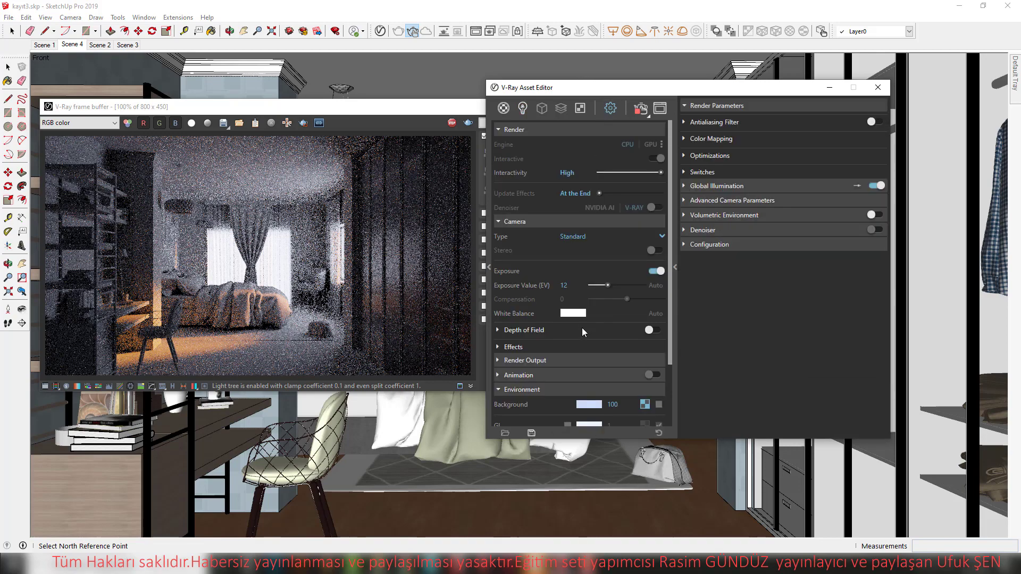
{"action": "left_click", "coordinate": [591, 404]}
{"action": "left_click", "coordinate": [382, 208]}
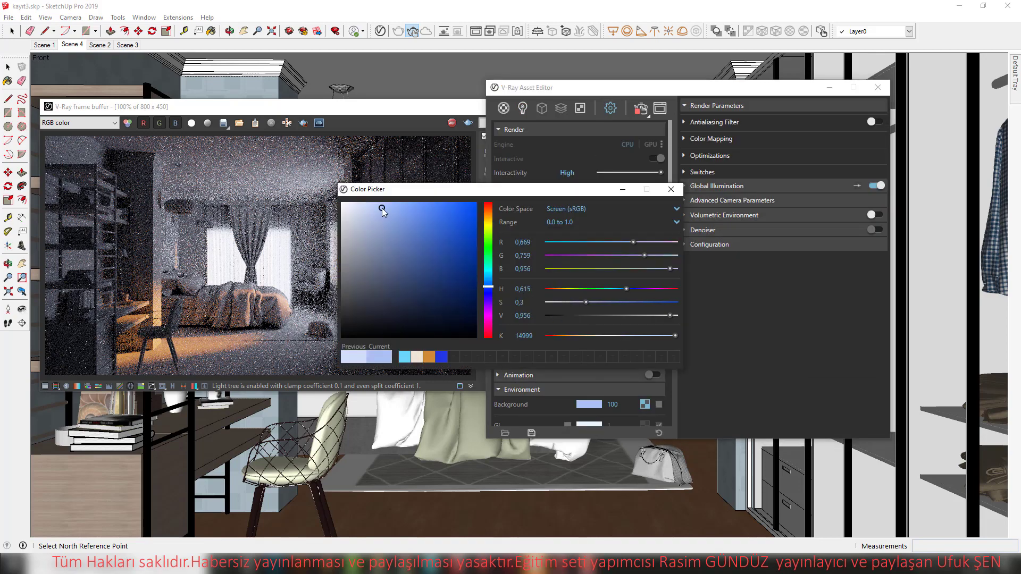
{"action": "key", "text": "Return"}
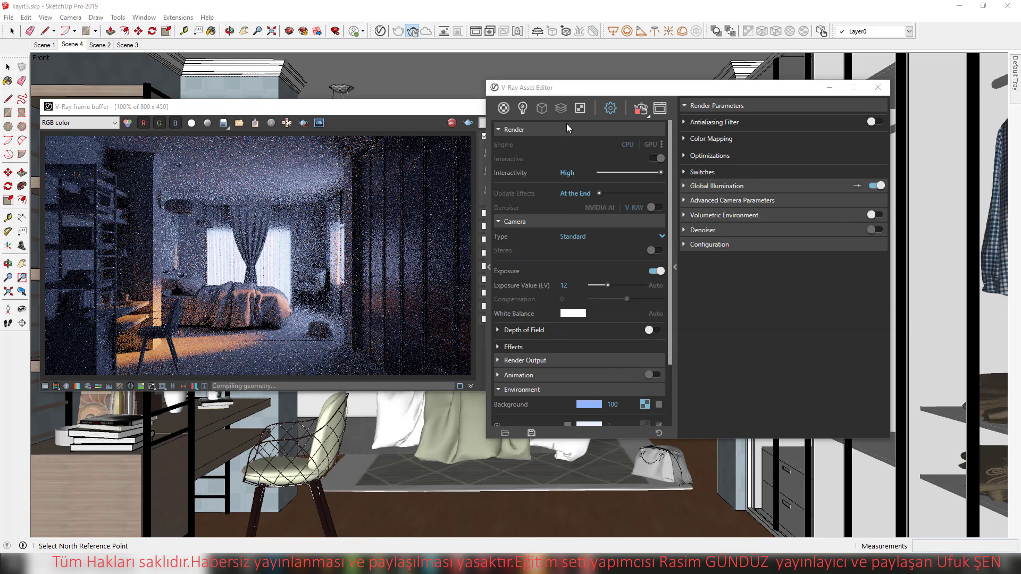
{"action": "left_click", "coordinate": [523, 109]}
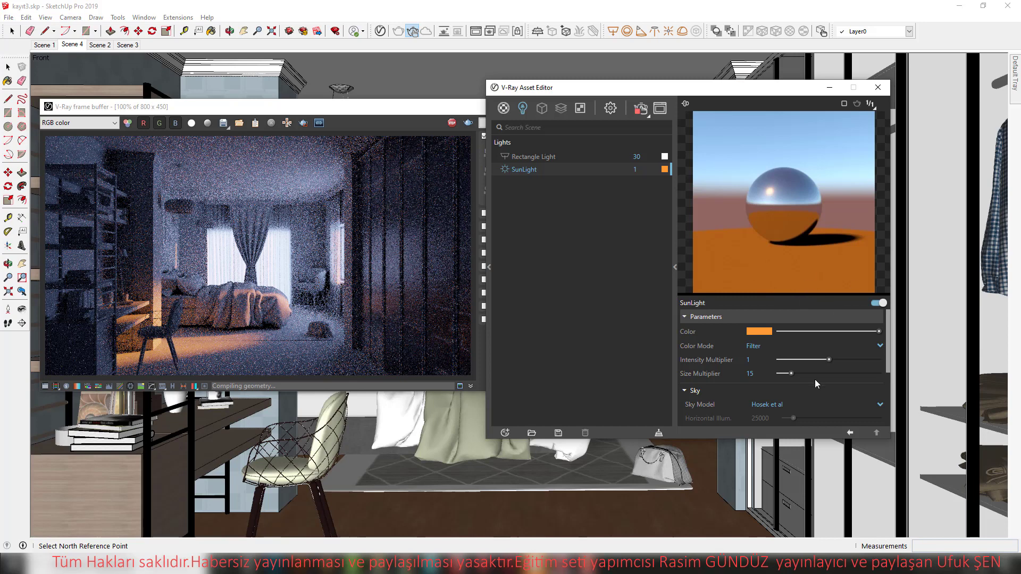
Warm the SunLight colour from 2300 K down to about 1595 K.
{"action": "left_click", "coordinate": [760, 332]}
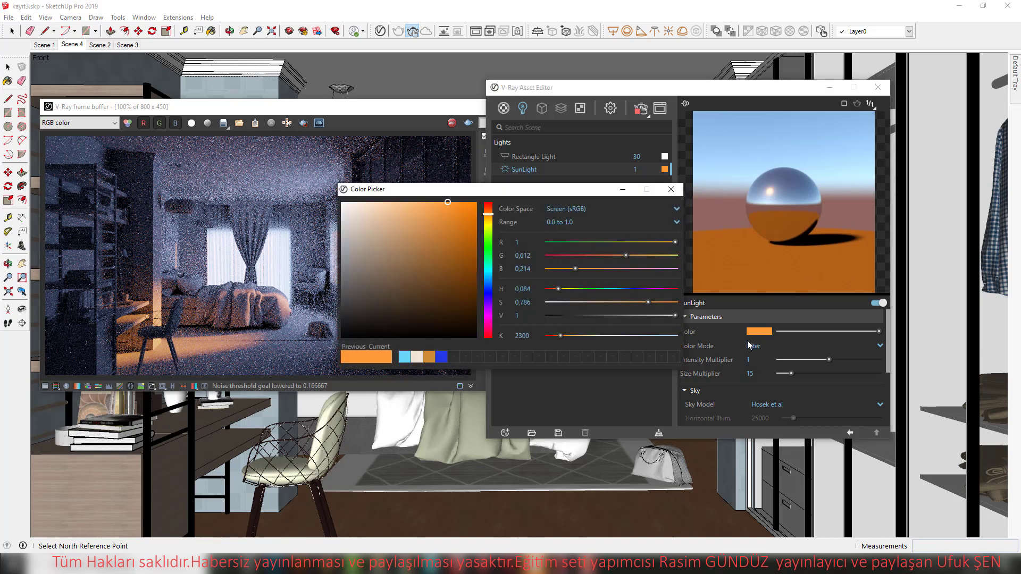
{"action": "left_click_drag", "start_coordinate": [559, 337], "coordinate": [555, 339]}
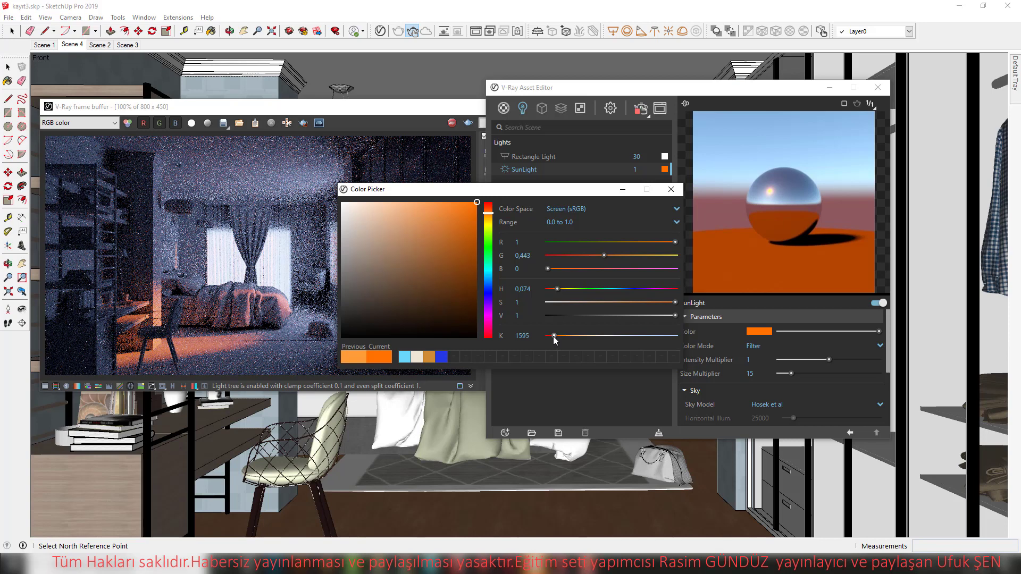
{"action": "left_click_drag", "start_coordinate": [553, 336], "coordinate": [551, 336]}
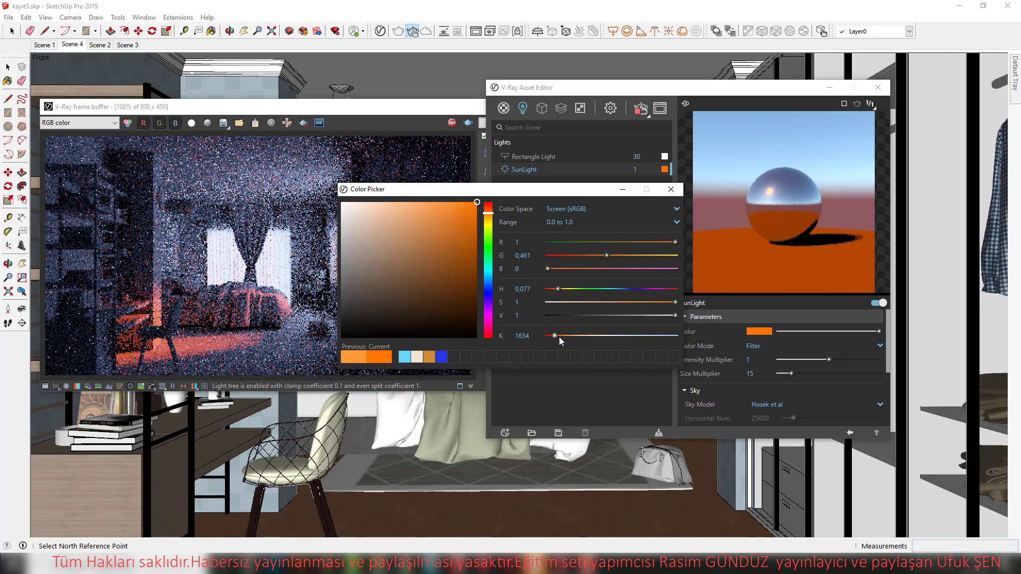
{"action": "left_click", "coordinate": [554, 337]}
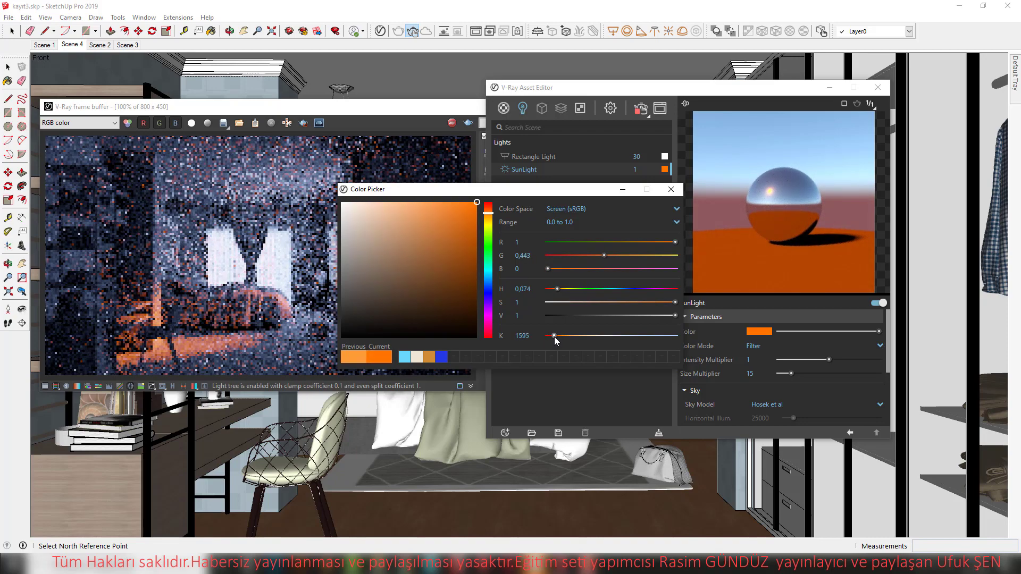
Keep the 1595 K sun colour and turn the SunLight off in the Lights list.
{"action": "left_click", "coordinate": [671, 189]}
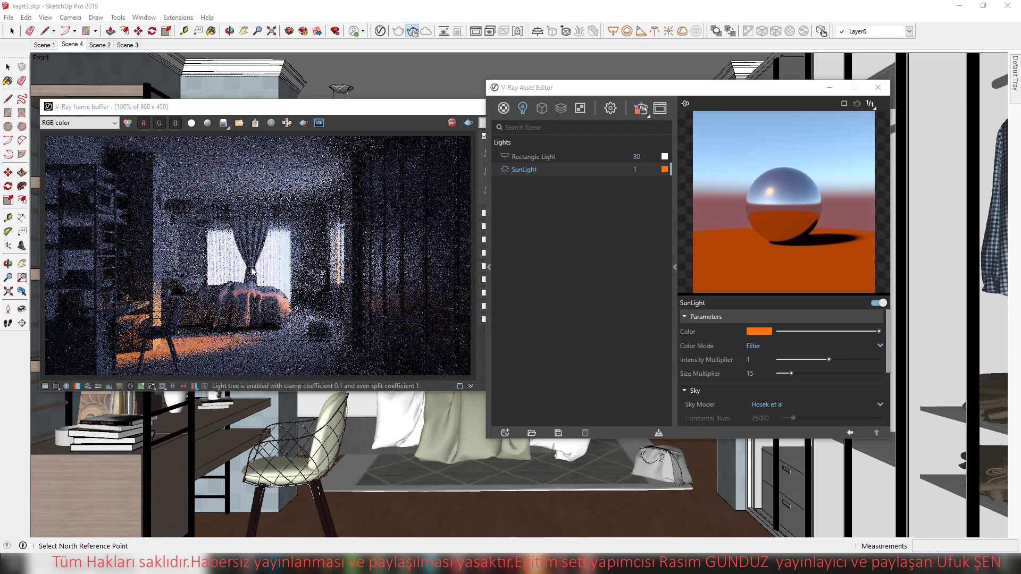
{"action": "left_click", "coordinate": [484, 136]}
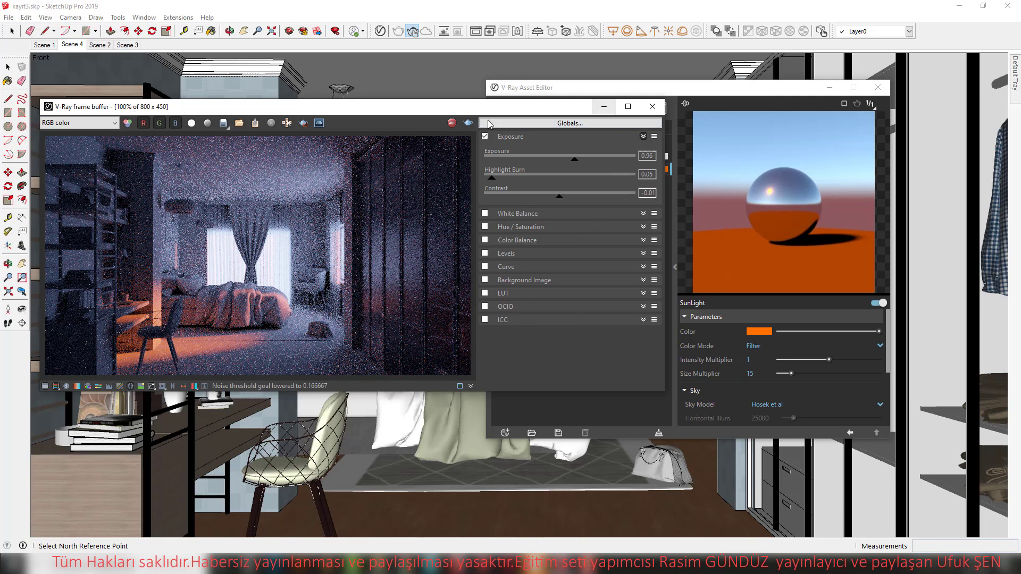
{"action": "left_click_drag", "start_coordinate": [605, 88], "coordinate": [604, 85]}
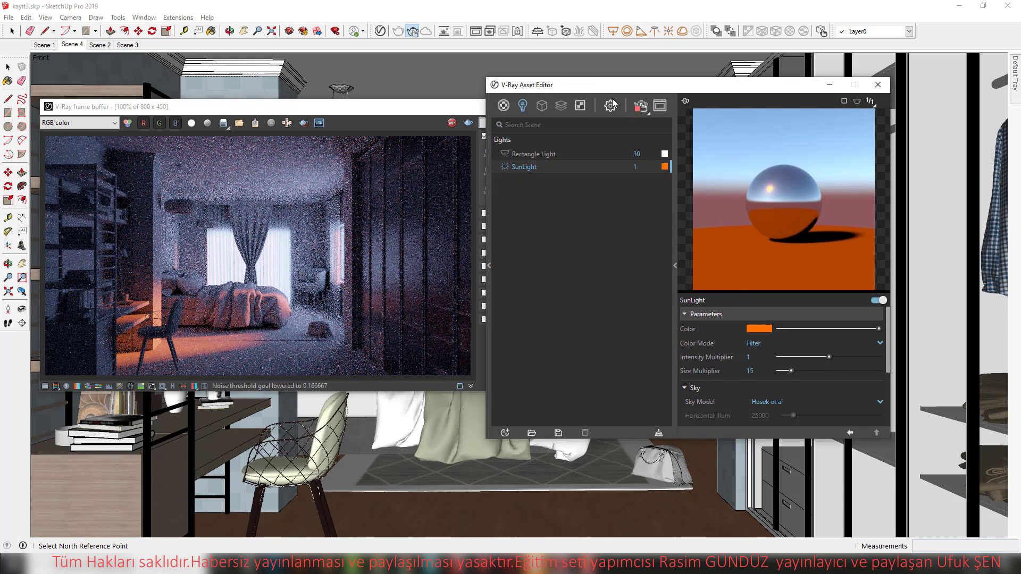
{"action": "left_click", "coordinate": [611, 105]}
{"action": "left_click", "coordinate": [522, 107]}
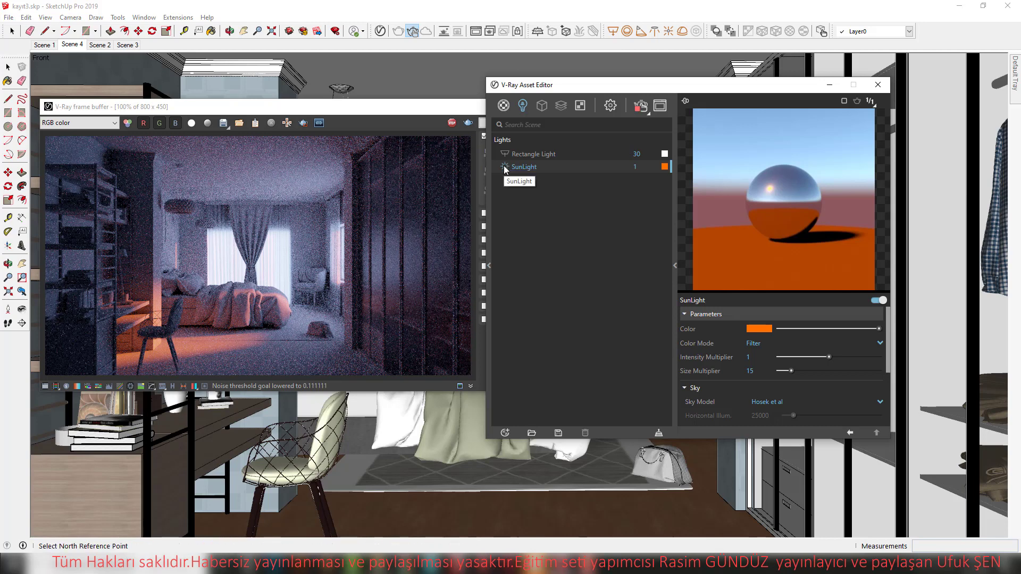
{"action": "left_click", "coordinate": [879, 300]}
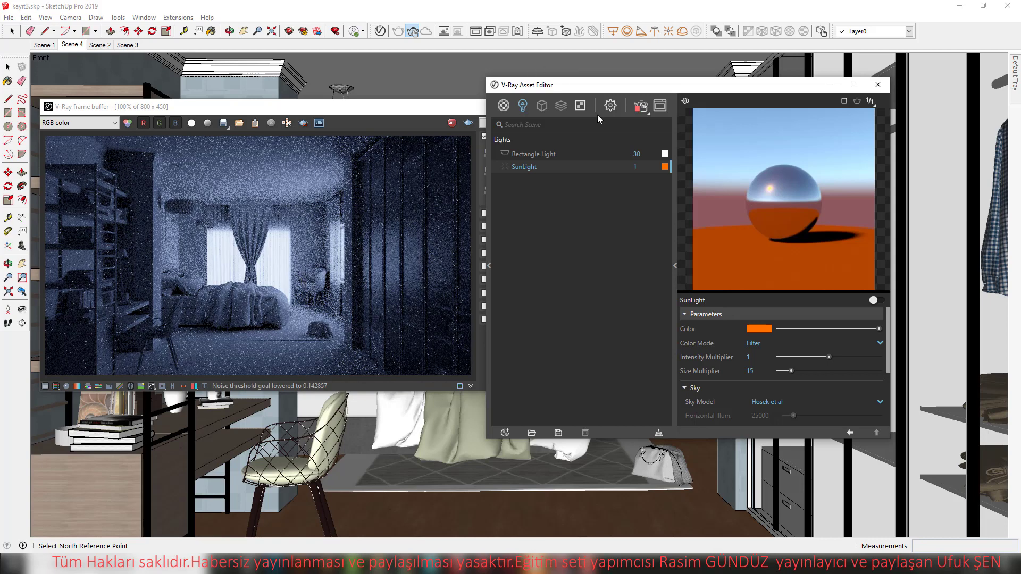
Set the Environment Background intensity to 8.
{"action": "left_click", "coordinate": [612, 107]}
{"action": "left_click", "coordinate": [613, 402]}
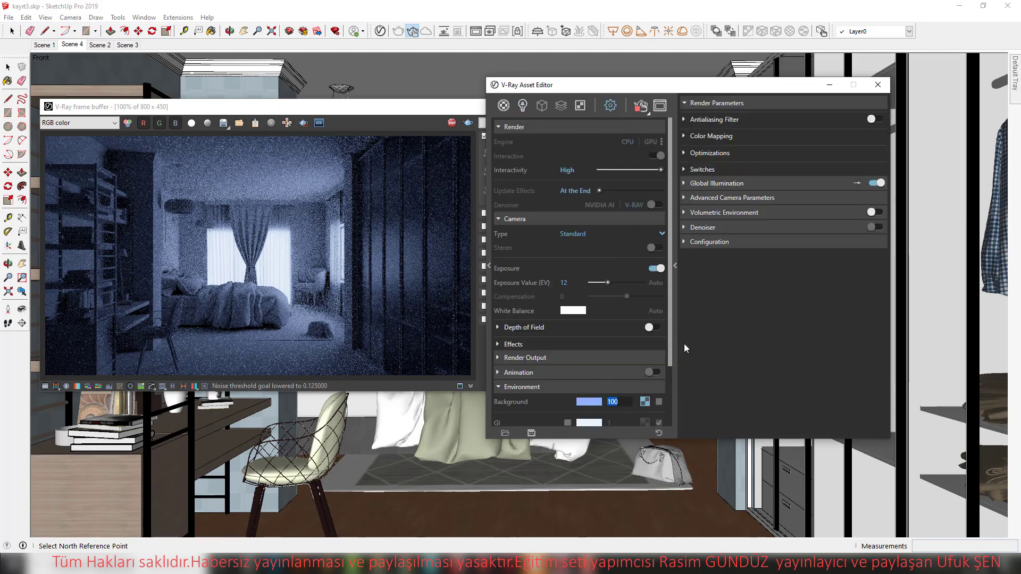
{"action": "type", "text": "8"}
{"action": "key", "text": "Return"}
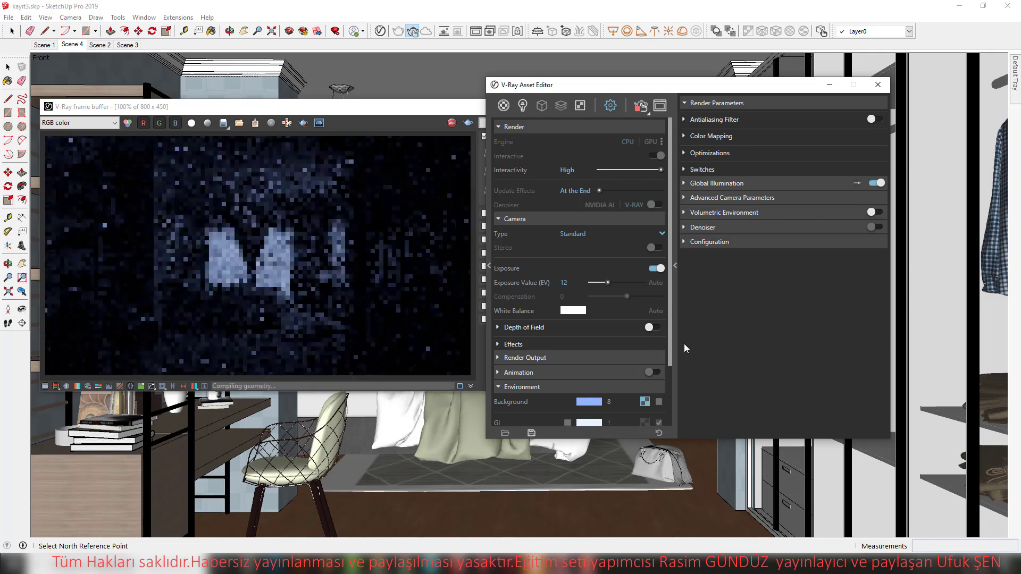
Make the background colour a deeper, more saturated blue and view the render.
{"action": "left_click", "coordinate": [579, 403]}
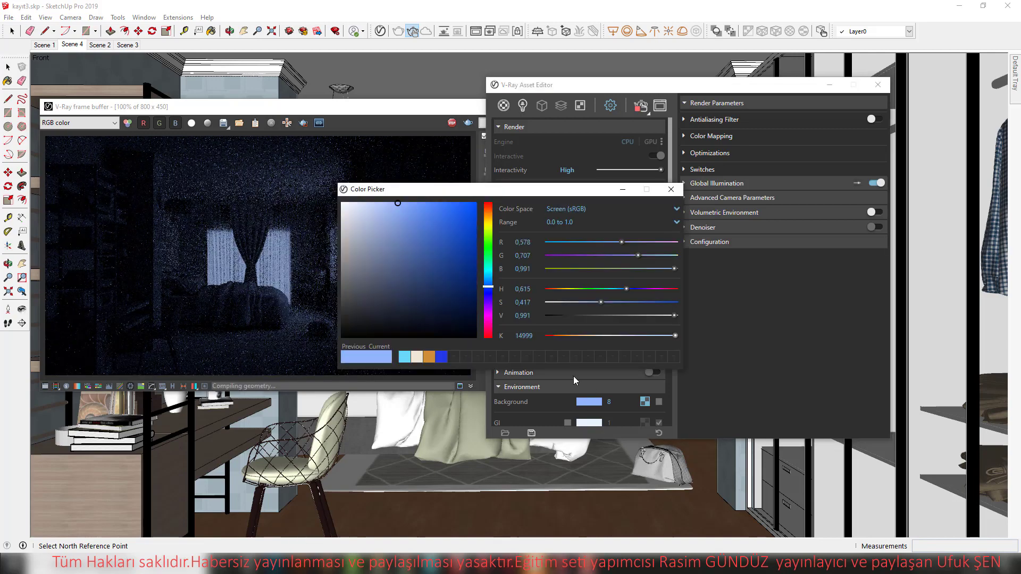
{"action": "left_click_drag", "start_coordinate": [432, 210], "coordinate": [433, 207]}
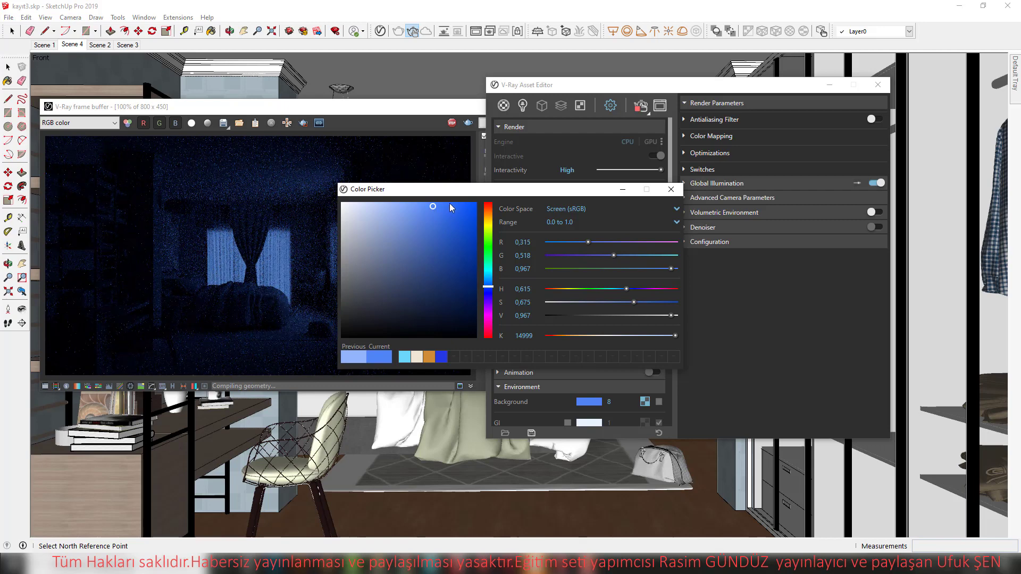
{"action": "left_click", "coordinate": [443, 206]}
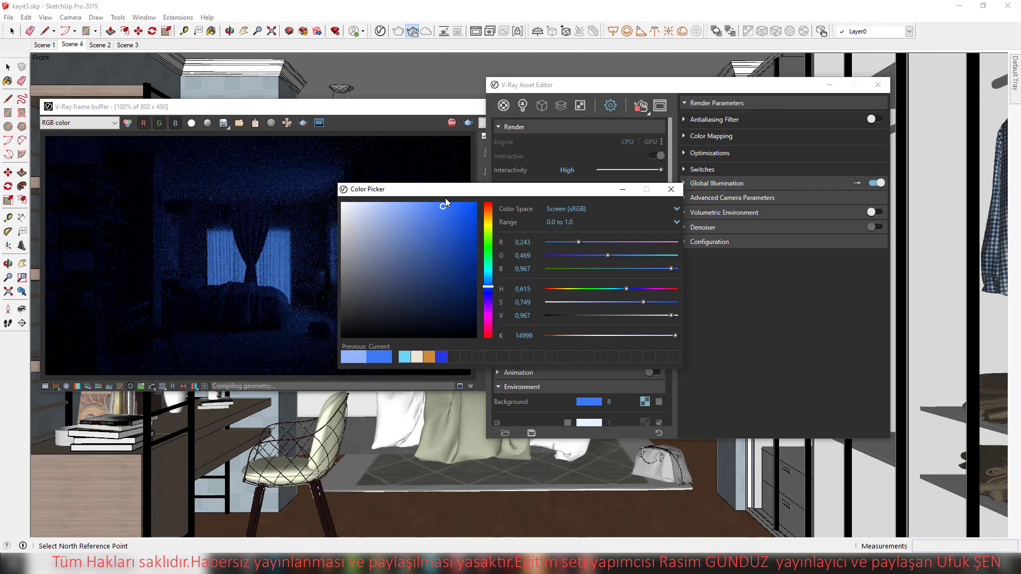
{"action": "left_click", "coordinate": [672, 189]}
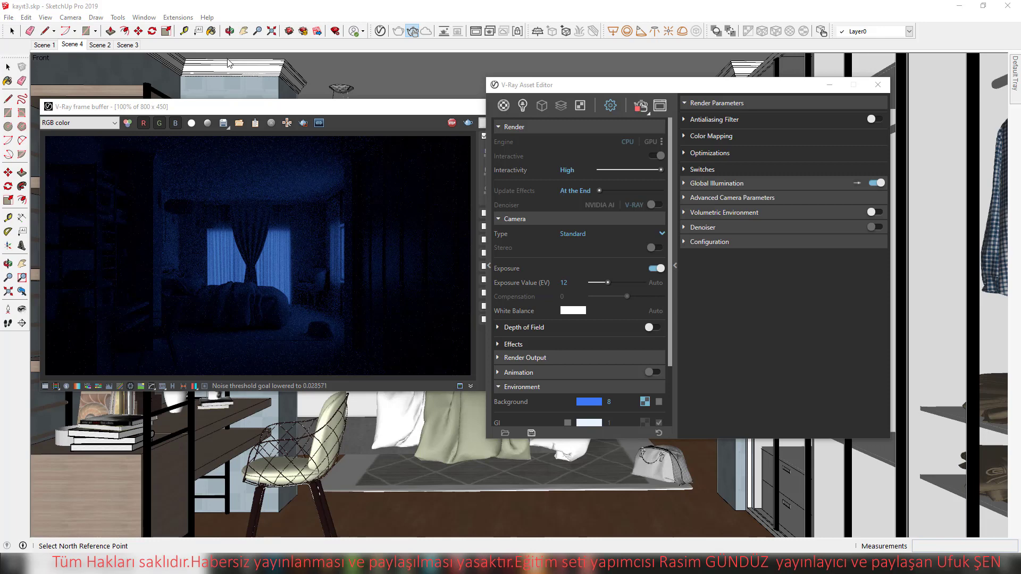
{"action": "left_click_drag", "start_coordinate": [245, 110], "coordinate": [264, 105]}
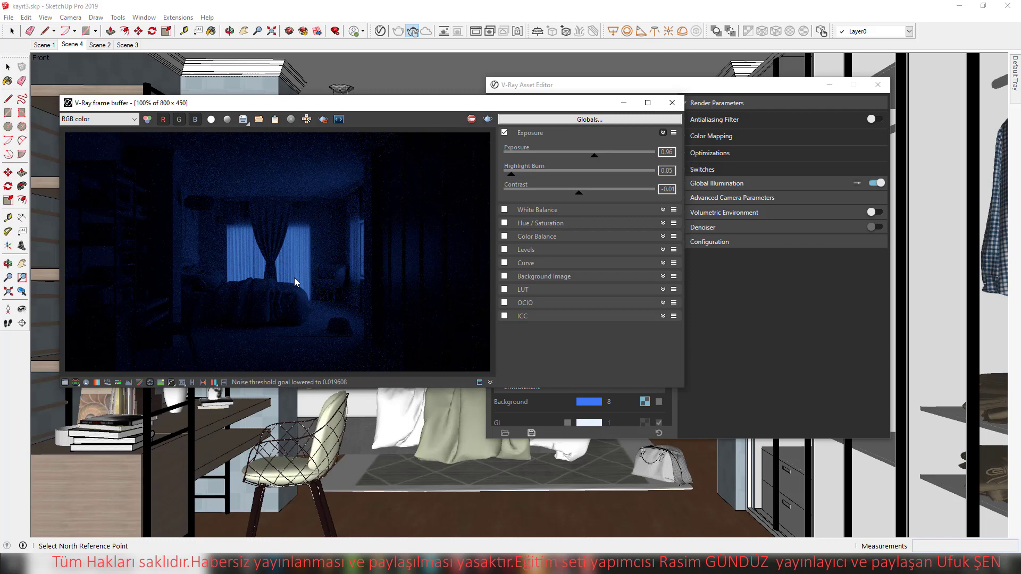
Stop rendering, close the frame buffer, and start a sphere light inside the floor lamp's shade.
{"action": "left_click", "coordinate": [473, 121]}
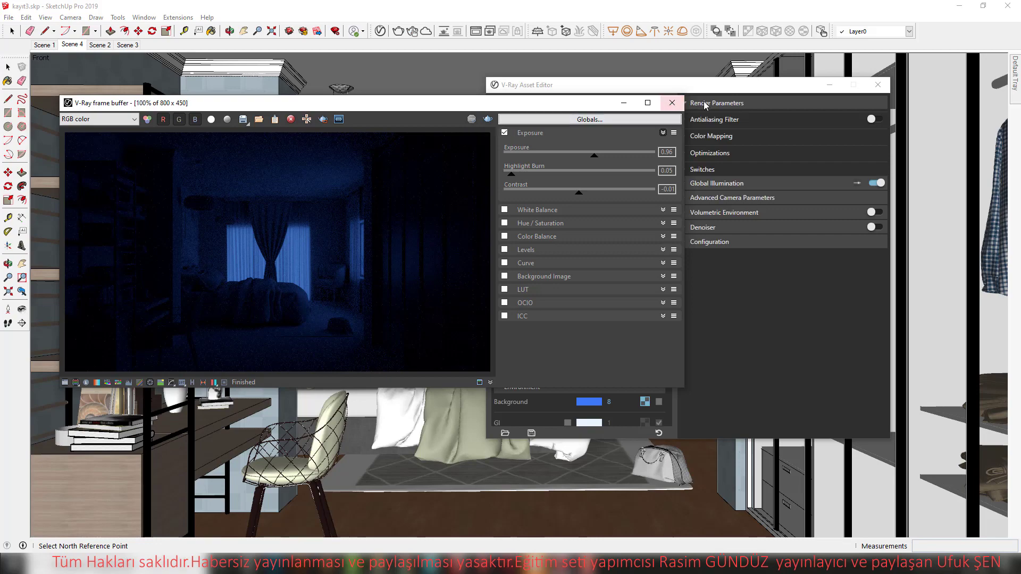
{"action": "left_click", "coordinate": [673, 103]}
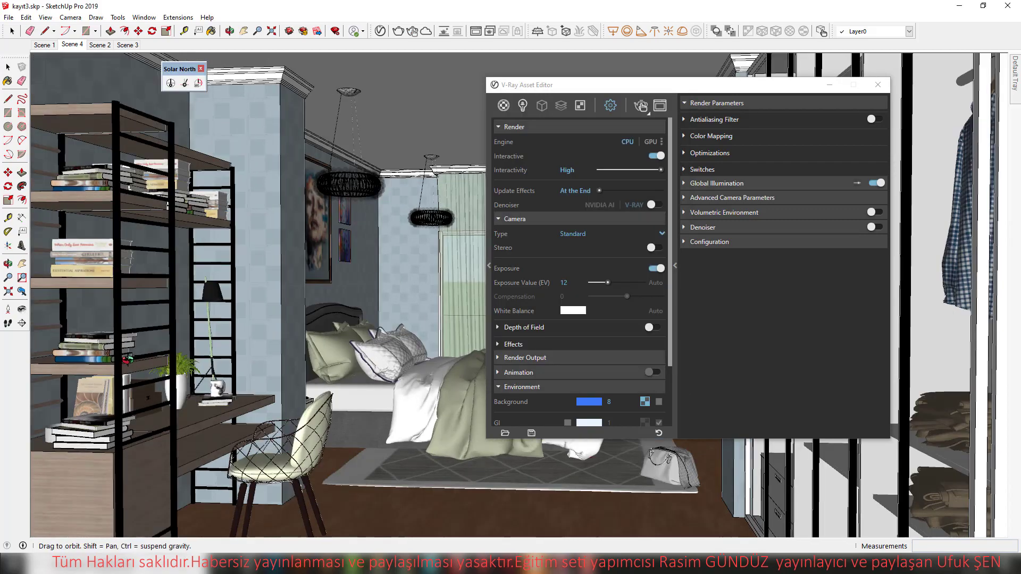
{"action": "scroll", "coordinate": [186, 322], "scroll_direction": "up", "scroll_amount": 3}
{"action": "scroll", "coordinate": [205, 201], "scroll_direction": "up", "scroll_amount": 3}
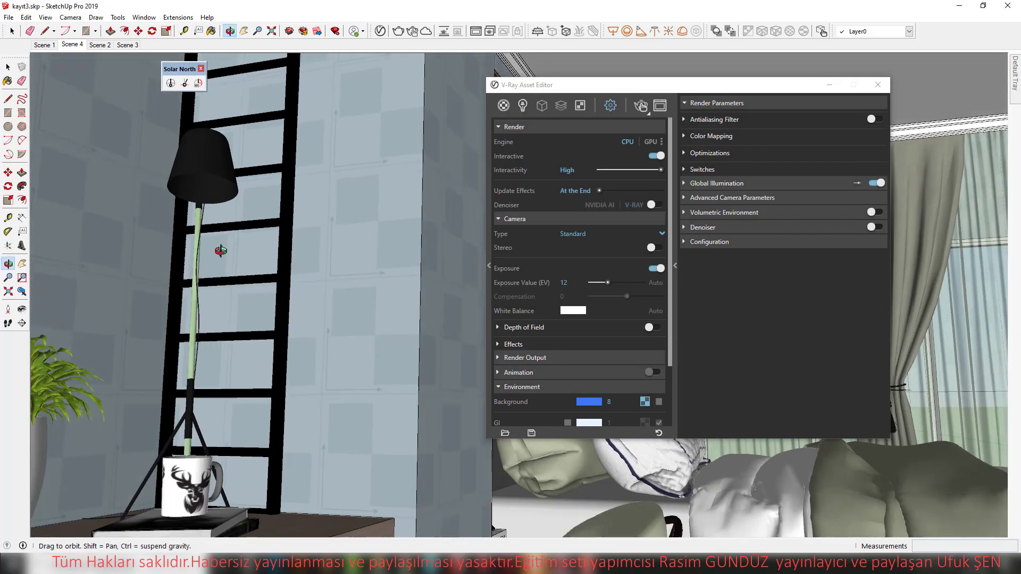
{"action": "middle_click_drag", "start_coordinate": [204, 201], "coordinate": [291, 190]}
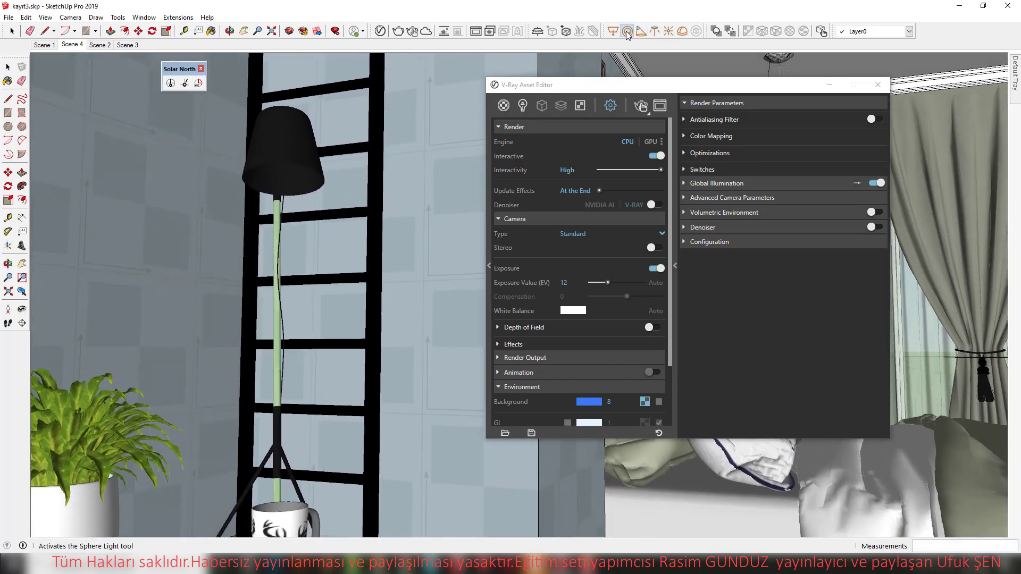
{"action": "left_click", "coordinate": [286, 176]}
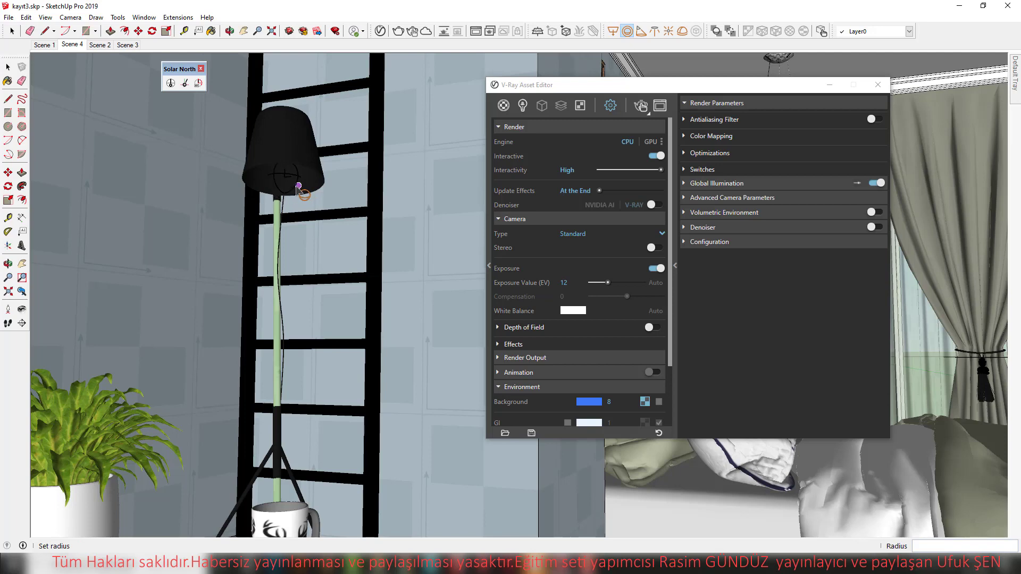
Finish the lamp's sphere light radius and select the new light.
{"action": "left_click", "coordinate": [299, 187]}
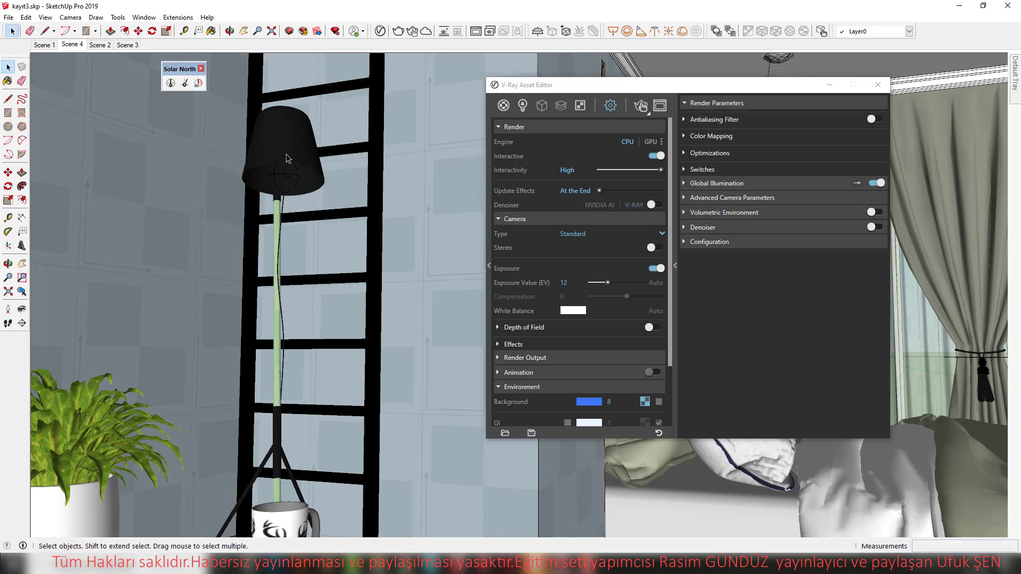
{"action": "scroll", "coordinate": [303, 194], "scroll_direction": "up", "scroll_amount": 2}
{"action": "scroll", "coordinate": [305, 199], "scroll_direction": "up", "scroll_amount": 2}
{"action": "left_click", "coordinate": [303, 194]}
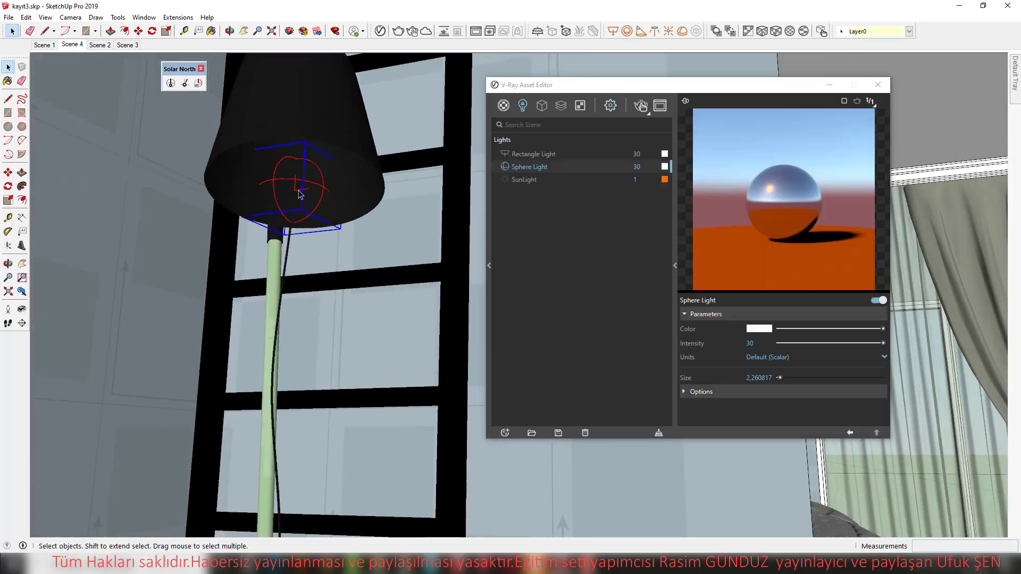
{"action": "mouse_move", "coordinate": [303, 194]}
{"action": "middle_mouse_down"}
{"action": "mouse_move", "coordinate": [321, 151]}
{"action": "mouse_move", "coordinate": [306, 168]}
{"action": "middle_mouse_up"}
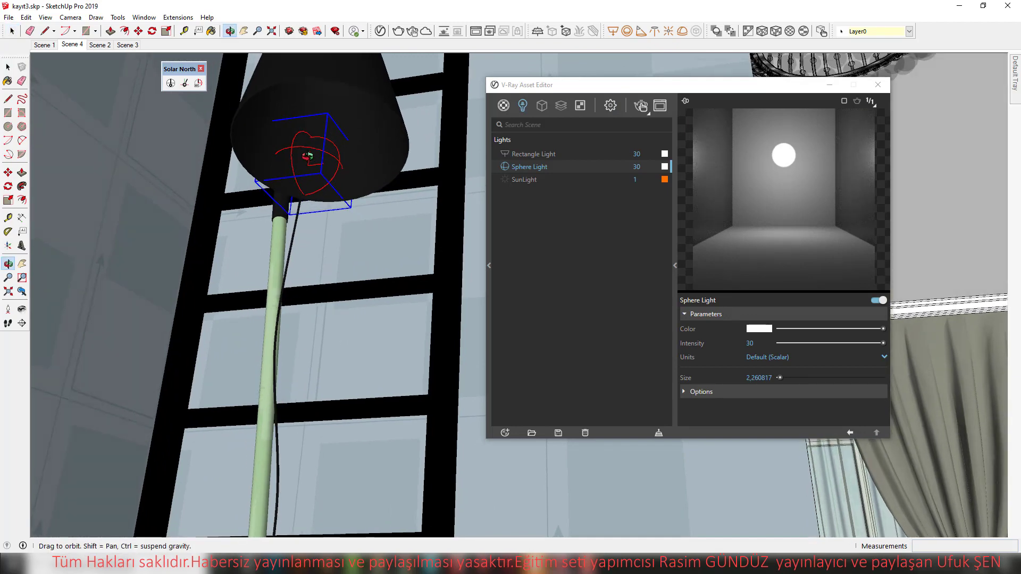
Move the sphere light up into the black lamp shade, above the green stem.
{"action": "key", "text": "m"}
{"action": "left_click", "coordinate": [307, 167]}
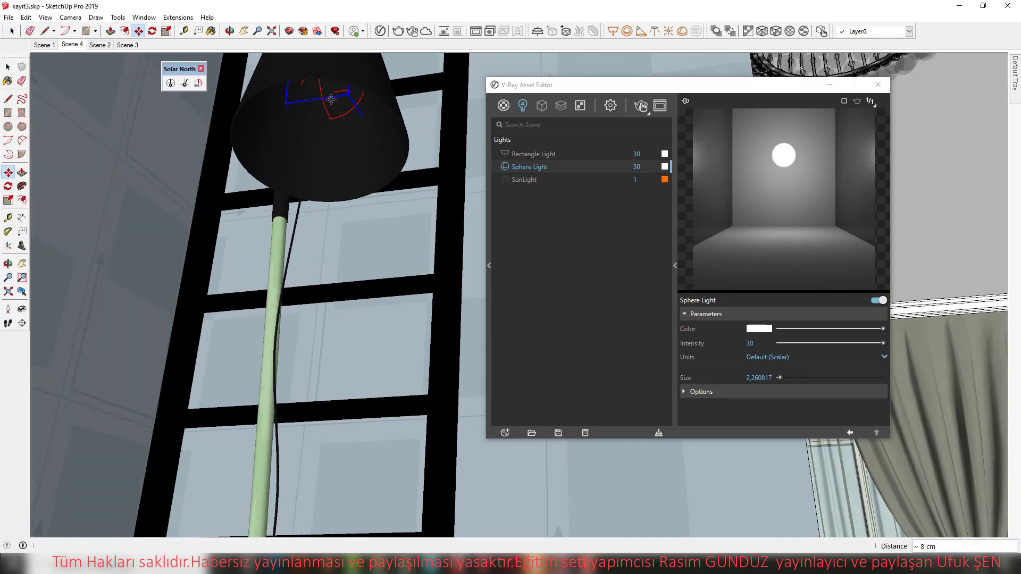
{"action": "mouse_move", "coordinate": [334, 92]}
{"action": "middle_mouse_down"}
{"action": "mouse_move", "coordinate": [287, 159]}
{"action": "mouse_move", "coordinate": [285, 139]}
{"action": "middle_mouse_up"}
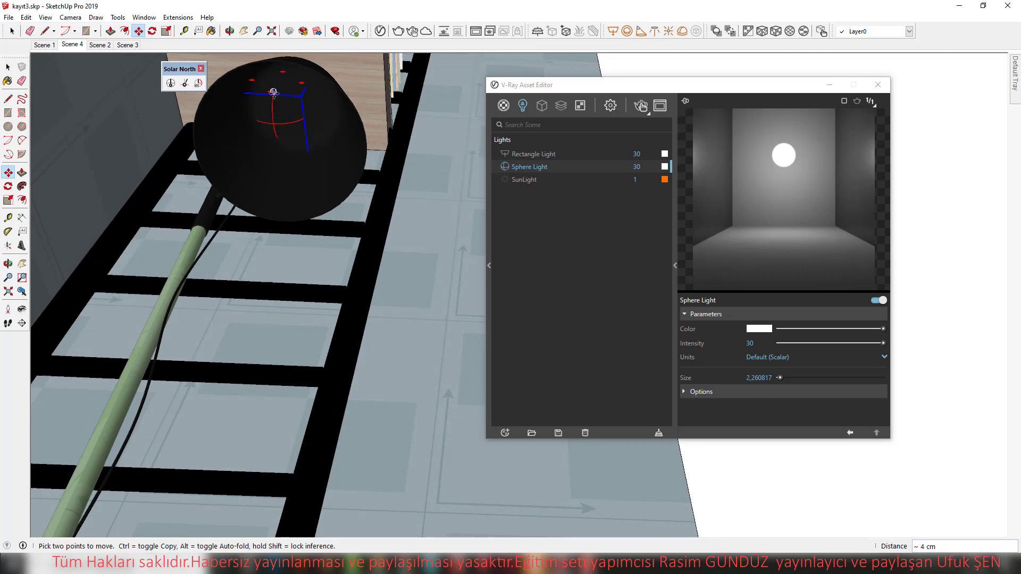
{"action": "middle_click_drag", "start_coordinate": [287, 133], "coordinate": [306, 160]}
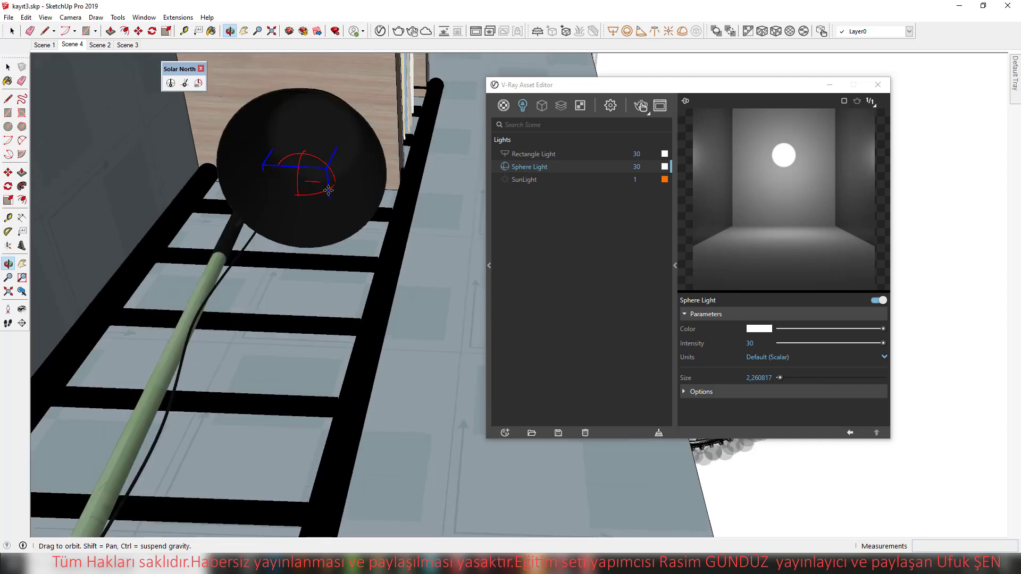
{"action": "scroll", "coordinate": [319, 125], "scroll_direction": "up", "scroll_amount": 2}
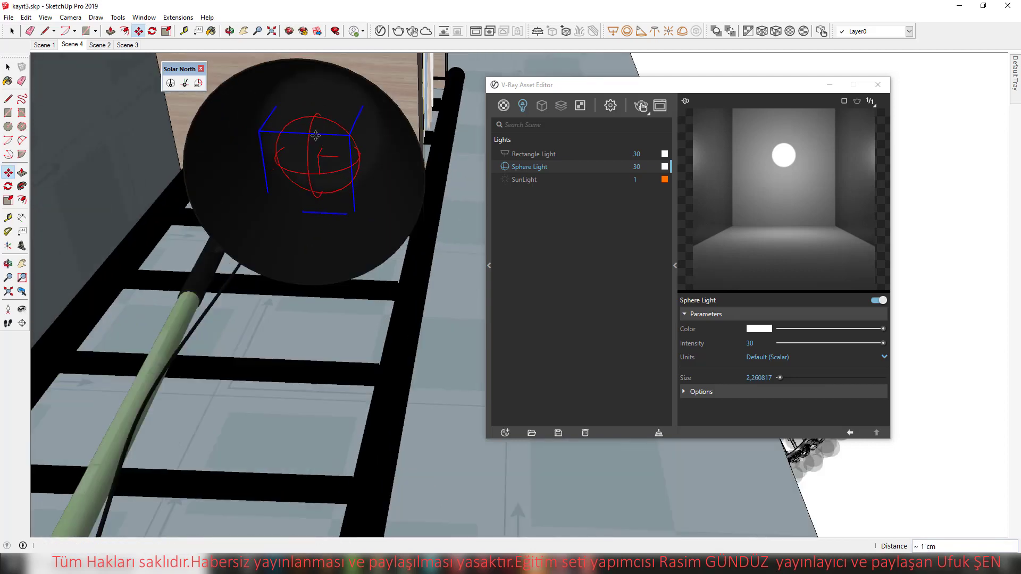
{"action": "middle_click_drag", "start_coordinate": [329, 162], "coordinate": [242, 273]}
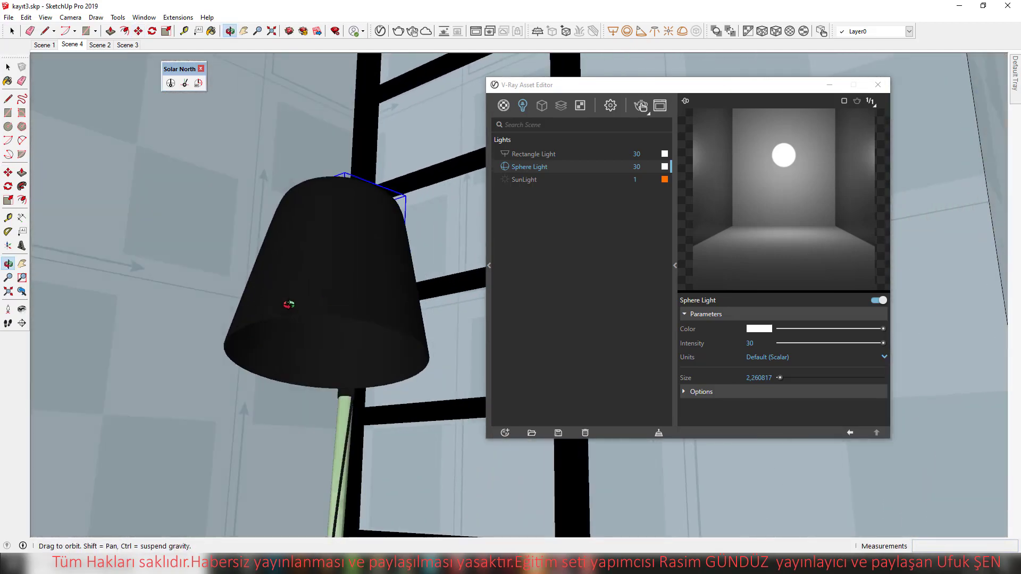
{"action": "mouse_move", "coordinate": [201, 255]}
{"action": "middle_mouse_down"}
{"action": "mouse_move", "coordinate": [199, 202]}
{"action": "mouse_move", "coordinate": [373, 140]}
{"action": "middle_mouse_up"}
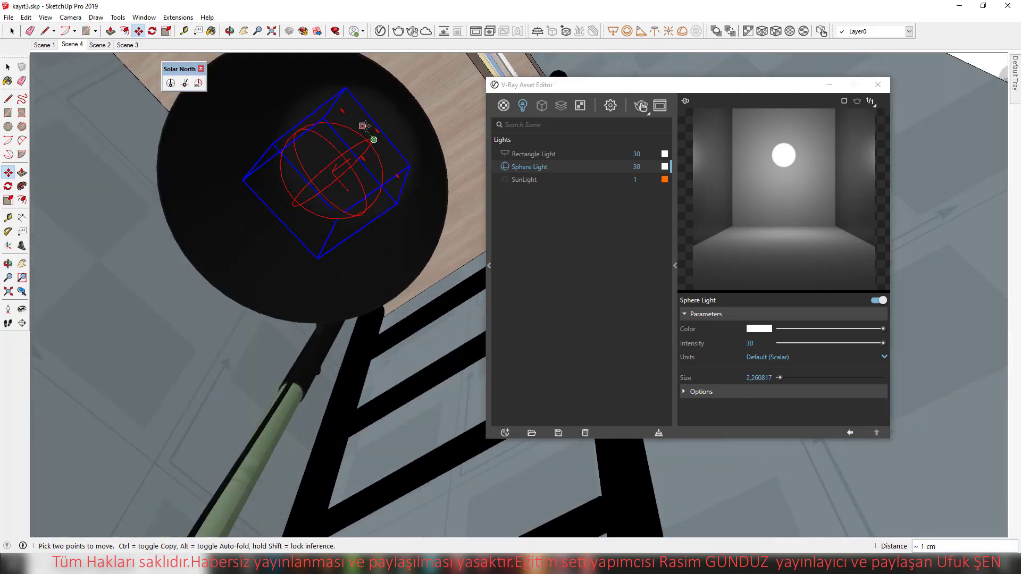
{"action": "key", "text": "space"}
{"action": "mouse_move", "coordinate": [350, 229]}
{"action": "middle_mouse_down"}
{"action": "mouse_move", "coordinate": [275, 430]}
{"action": "mouse_move", "coordinate": [347, 205]}
{"action": "mouse_move", "coordinate": [385, 228]}
{"action": "mouse_move", "coordinate": [368, 202]}
{"action": "mouse_move", "coordinate": [404, 209]}
{"action": "middle_mouse_up"}
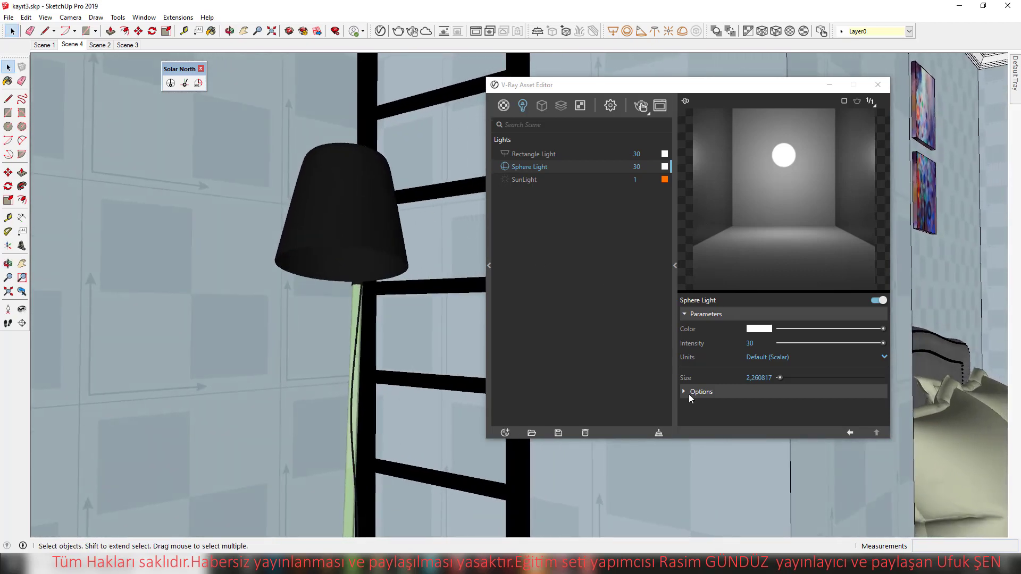
Centre the lamp's sphere light in the shade and tick Invisible under Options.
{"action": "left_click", "coordinate": [687, 392]}
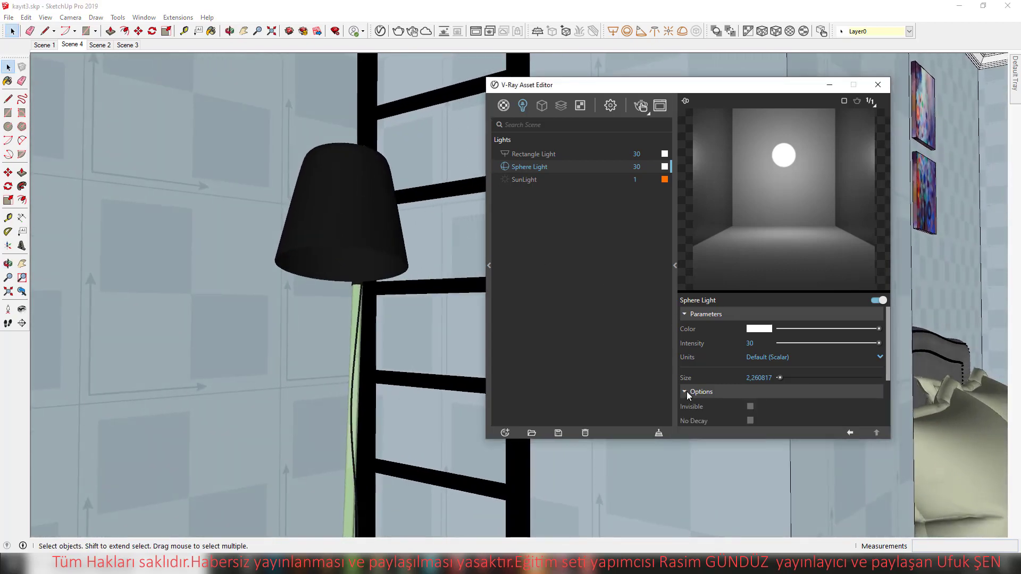
{"action": "middle_click_drag", "start_coordinate": [436, 302], "coordinate": [393, 154]}
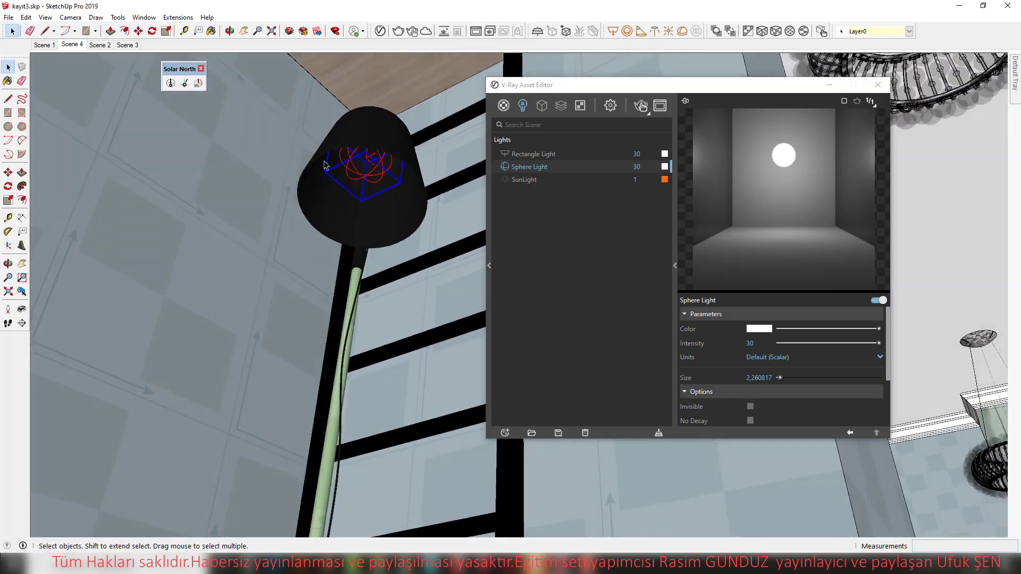
{"action": "mouse_move", "coordinate": [185, 208]}
{"action": "middle_mouse_down"}
{"action": "mouse_move", "coordinate": [155, 246]}
{"action": "mouse_move", "coordinate": [379, 155]}
{"action": "middle_mouse_up"}
{"action": "key", "text": "m"}
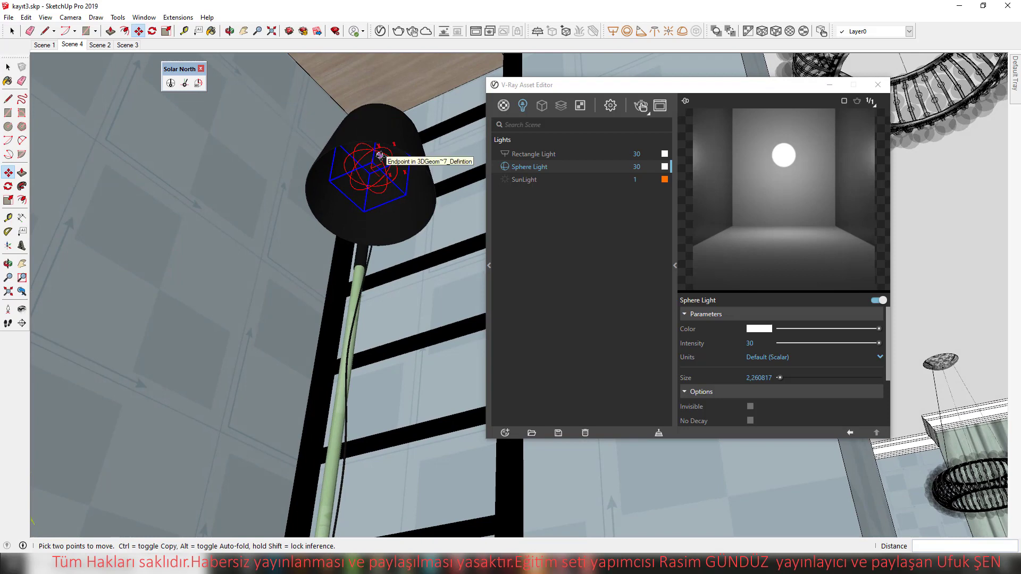
{"action": "left_click", "coordinate": [749, 407]}
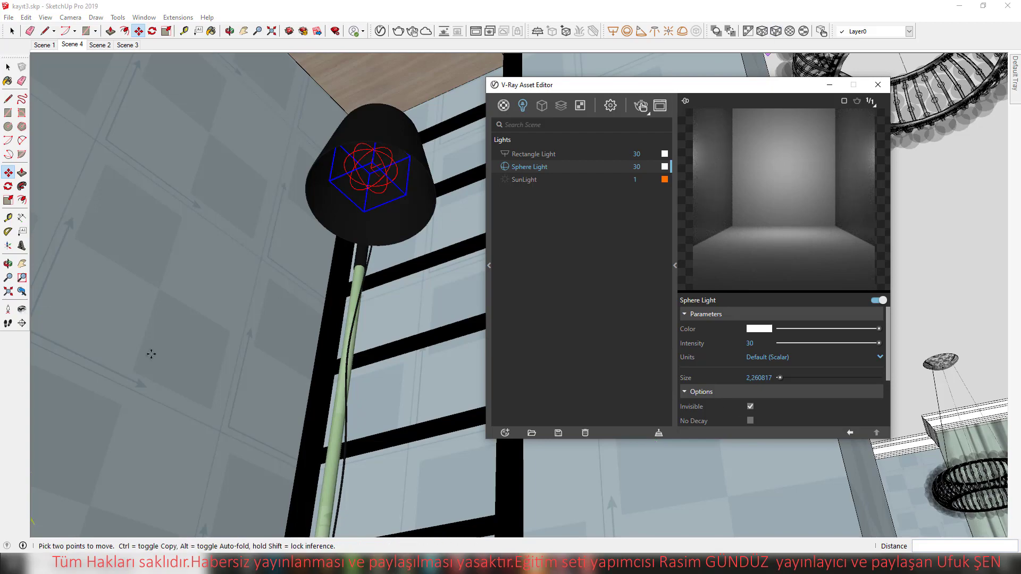
{"action": "mouse_move", "coordinate": [262, 335]}
{"action": "middle_mouse_down", "text": "shift"}
{"action": "mouse_move", "coordinate": [95, 279]}
{"action": "mouse_move", "coordinate": [410, 274]}
{"action": "middle_mouse_up", "text": "shift"}
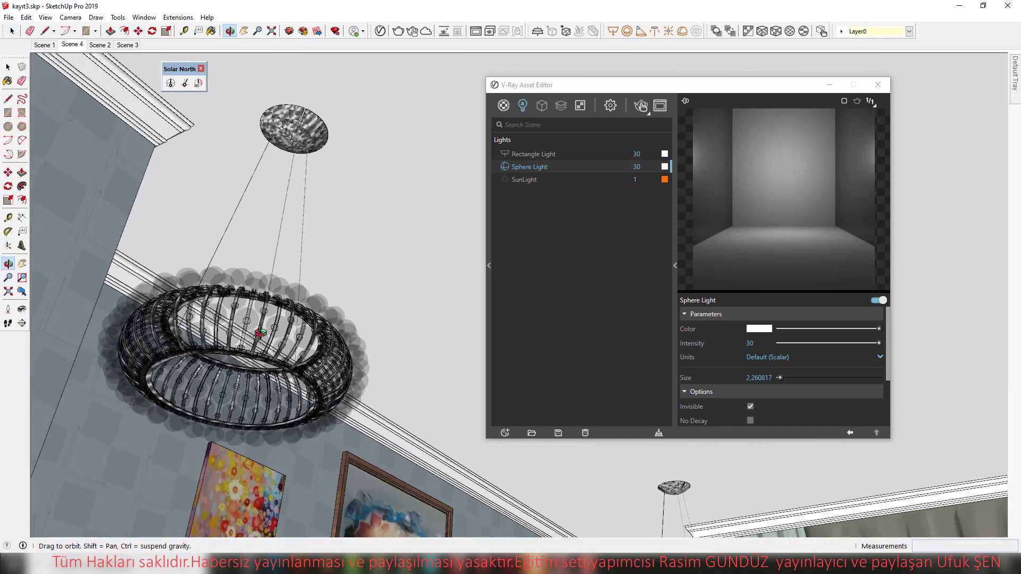
Draw a second sphere light at the centre of the ceiling chandelier.
{"action": "middle_click_drag", "start_coordinate": [261, 340], "coordinate": [393, 285]}
{"action": "key", "text": "space"}
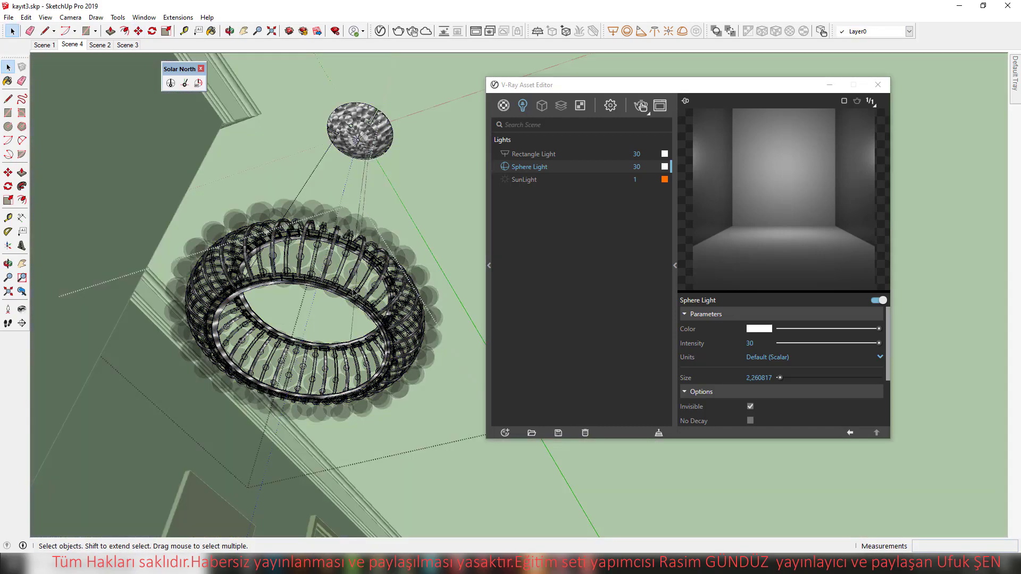
{"action": "middle_click_drag", "start_coordinate": [364, 286], "coordinate": [353, 244]}
{"action": "left_click", "coordinate": [627, 31]}
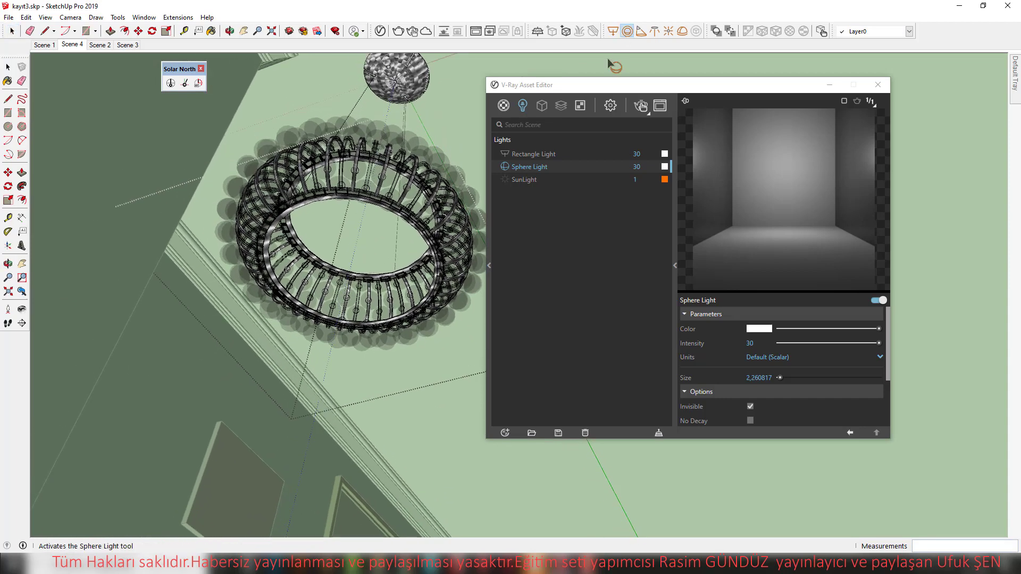
{"action": "left_click", "coordinate": [341, 266]}
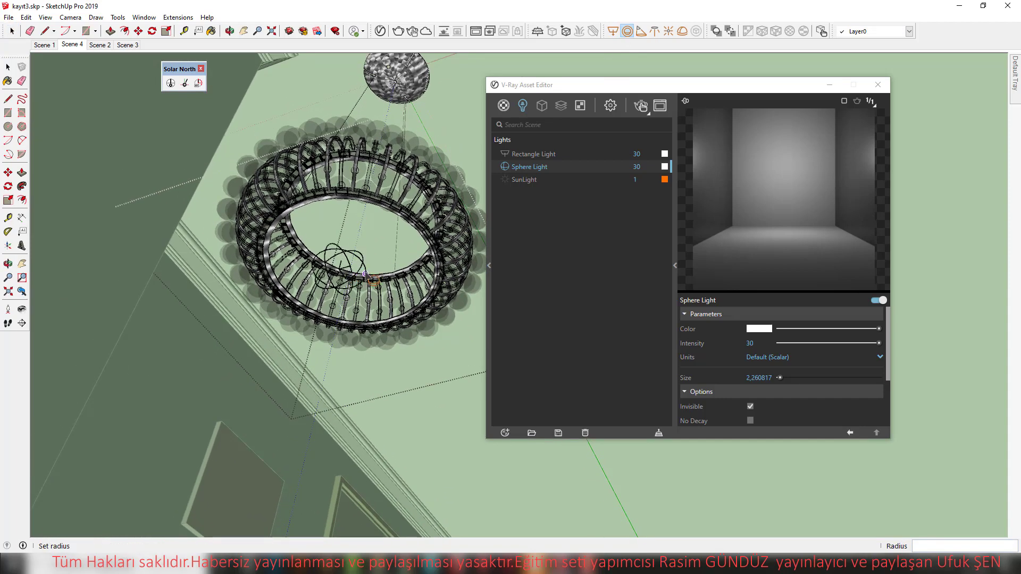
{"action": "left_click", "coordinate": [366, 266]}
Raise Sphere Light#1 about 11 cm into the chandelier's ring.
{"action": "left_click", "coordinate": [355, 266]}
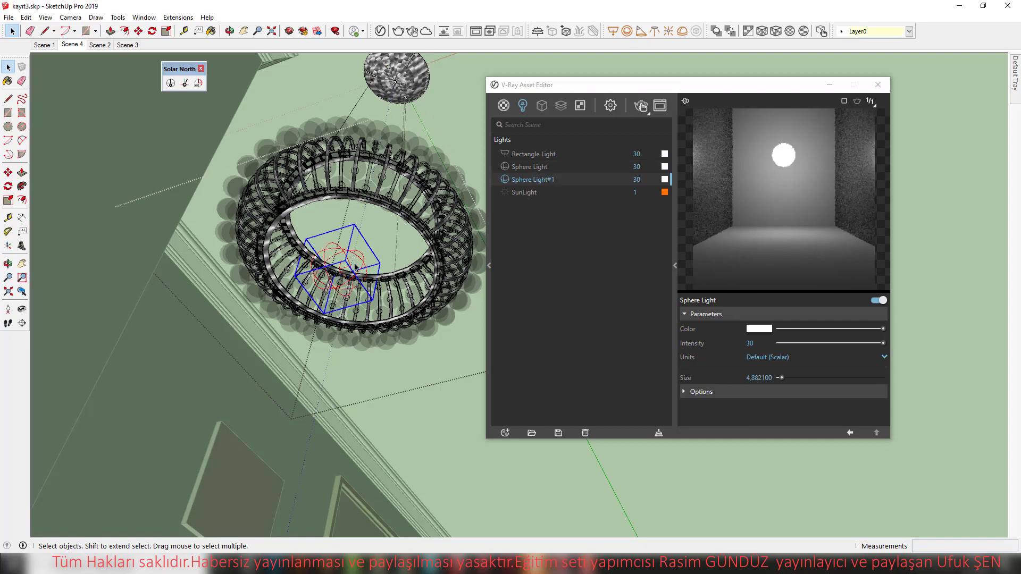
{"action": "key", "text": "m"}
{"action": "left_click_drag", "start_coordinate": [351, 246], "coordinate": [361, 212]}
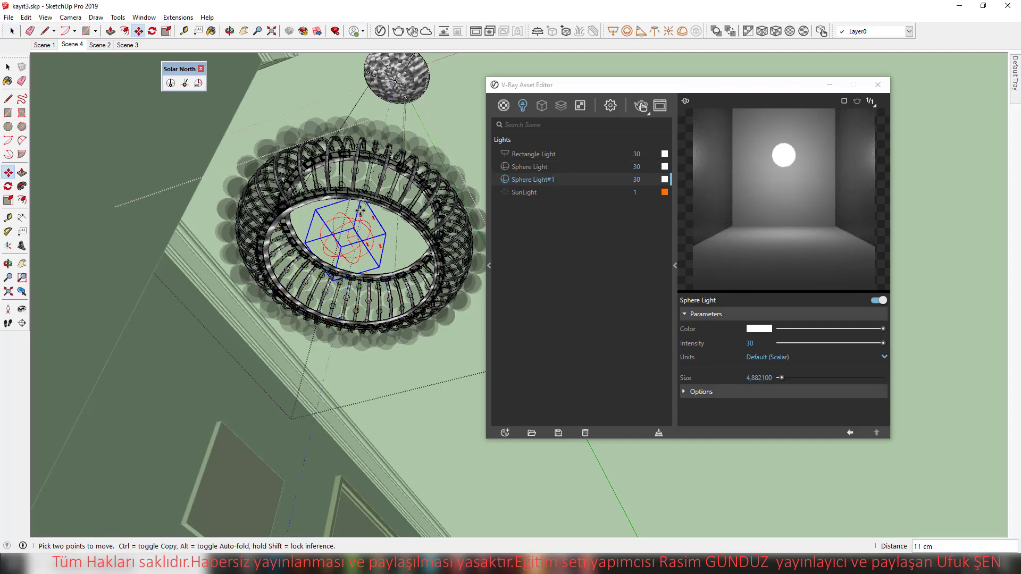
{"action": "mouse_move", "coordinate": [361, 212]}
{"action": "middle_mouse_down"}
{"action": "mouse_move", "coordinate": [393, 205]}
{"action": "mouse_move", "coordinate": [247, 269]}
{"action": "mouse_move", "coordinate": [405, 164]}
{"action": "middle_mouse_up"}
{"action": "mouse_move", "coordinate": [435, 182]}
{"action": "left_mouse_down"}
{"action": "mouse_move", "coordinate": [457, 142]}
{"action": "mouse_move", "coordinate": [464, 148]}
{"action": "left_mouse_up"}
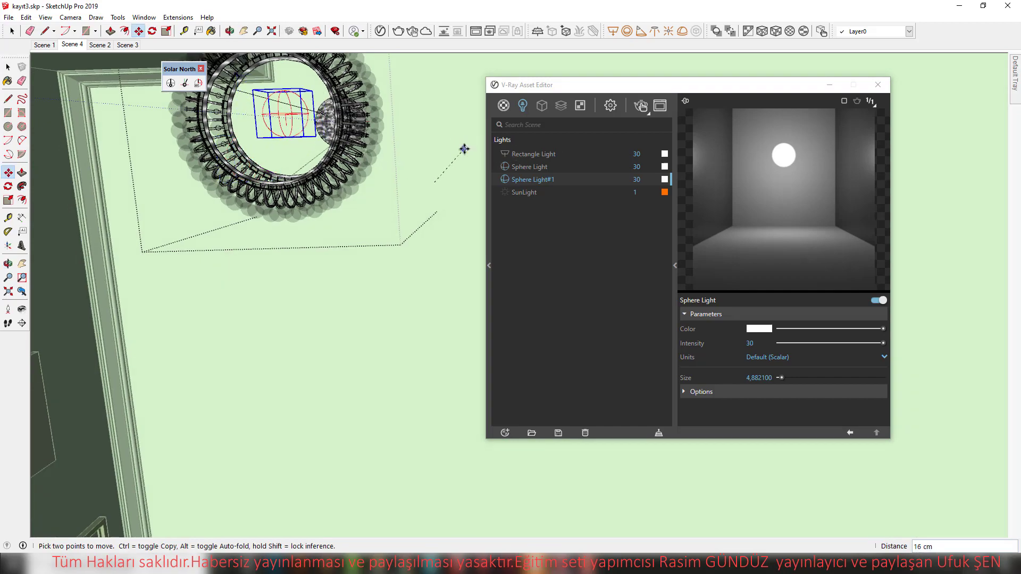
{"action": "middle_click_drag", "start_coordinate": [435, 155], "coordinate": [426, 160]}
Orbit around the bedroom to check Sphere Light#1 inside the chandelier.
{"action": "middle_click_drag", "start_coordinate": [322, 180], "coordinate": [306, 187]}
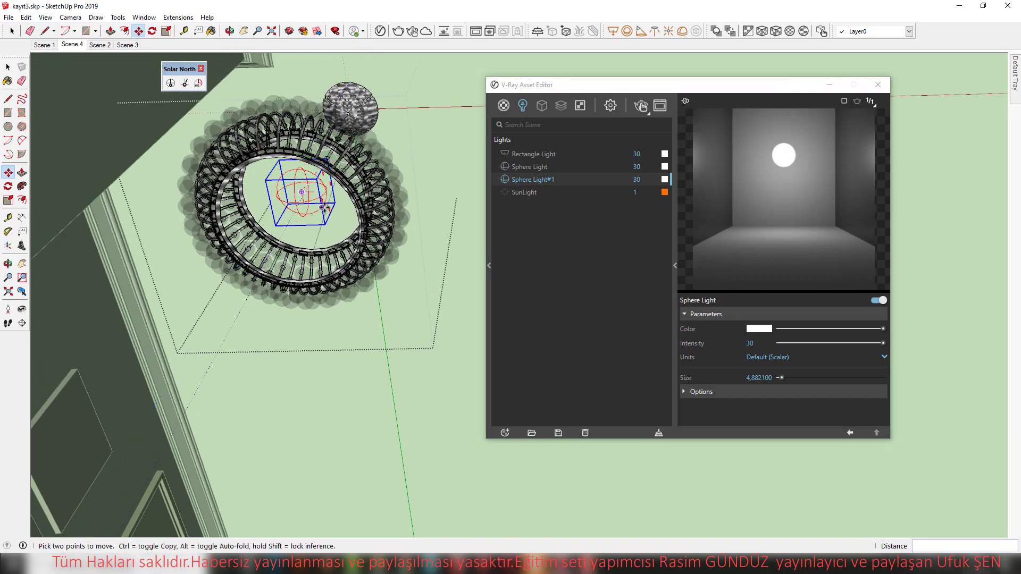
{"action": "mouse_move", "coordinate": [322, 221]}
{"action": "middle_mouse_down"}
{"action": "mouse_move", "coordinate": [293, 281]}
{"action": "mouse_move", "coordinate": [465, 75]}
{"action": "middle_mouse_up"}
{"action": "mouse_move", "coordinate": [410, 232]}
{"action": "middle_mouse_down"}
{"action": "mouse_move", "coordinate": [463, 130]}
{"action": "mouse_move", "coordinate": [414, 194]}
{"action": "middle_mouse_up"}
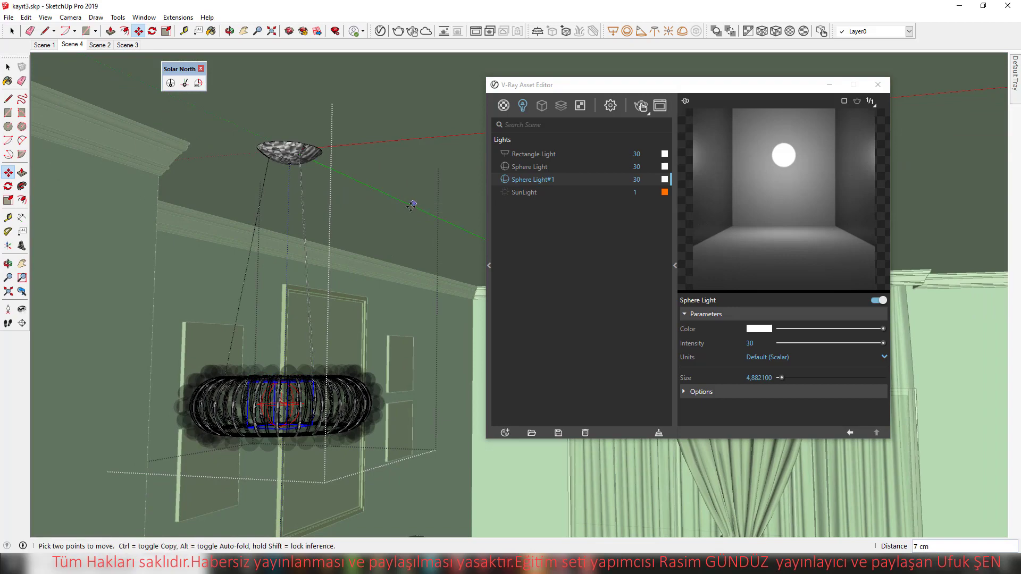
{"action": "middle_click_drag", "start_coordinate": [413, 206], "coordinate": [320, 267]}
{"action": "scroll", "coordinate": [372, 298], "scroll_direction": "down", "scroll_amount": 5}
{"action": "key", "text": "space"}
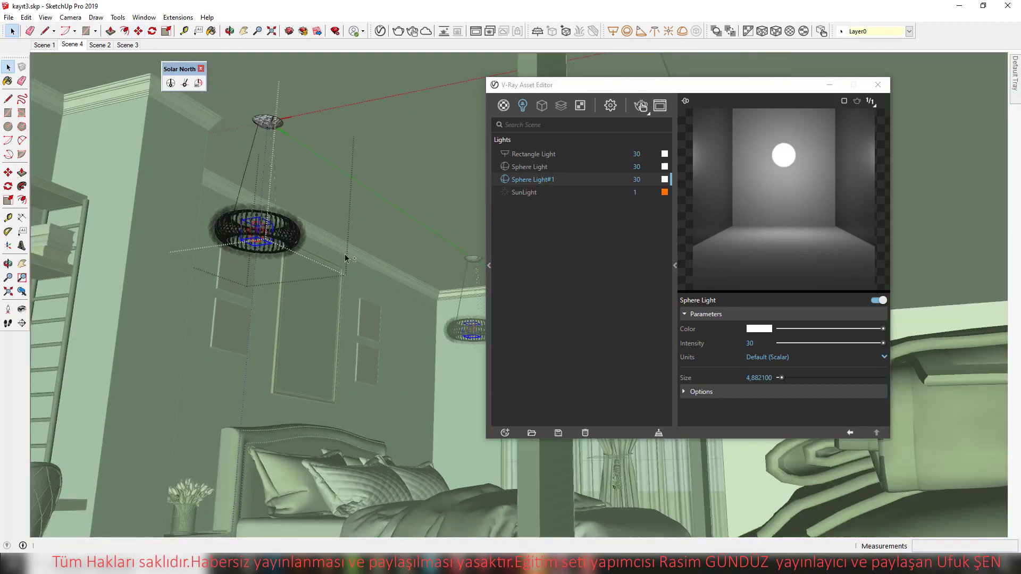
{"action": "mouse_move", "coordinate": [404, 308]}
{"action": "middle_mouse_down"}
{"action": "mouse_move", "coordinate": [452, 327]}
{"action": "mouse_move", "coordinate": [404, 306]}
{"action": "middle_mouse_up"}
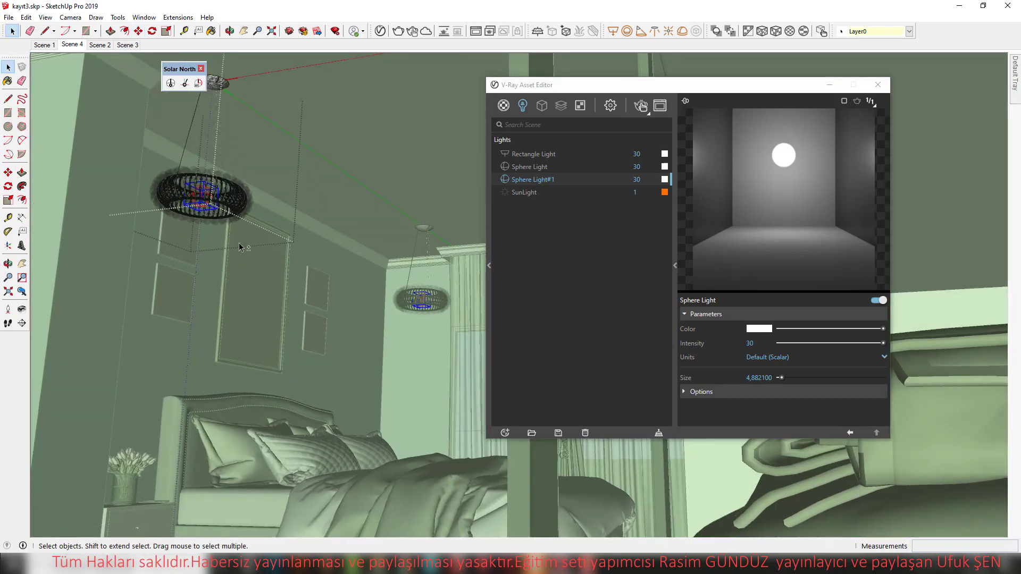
{"action": "mouse_move", "coordinate": [240, 245]}
{"action": "middle_mouse_down"}
{"action": "mouse_move", "coordinate": [204, 197]}
{"action": "mouse_move", "coordinate": [223, 210]}
{"action": "middle_mouse_up"}
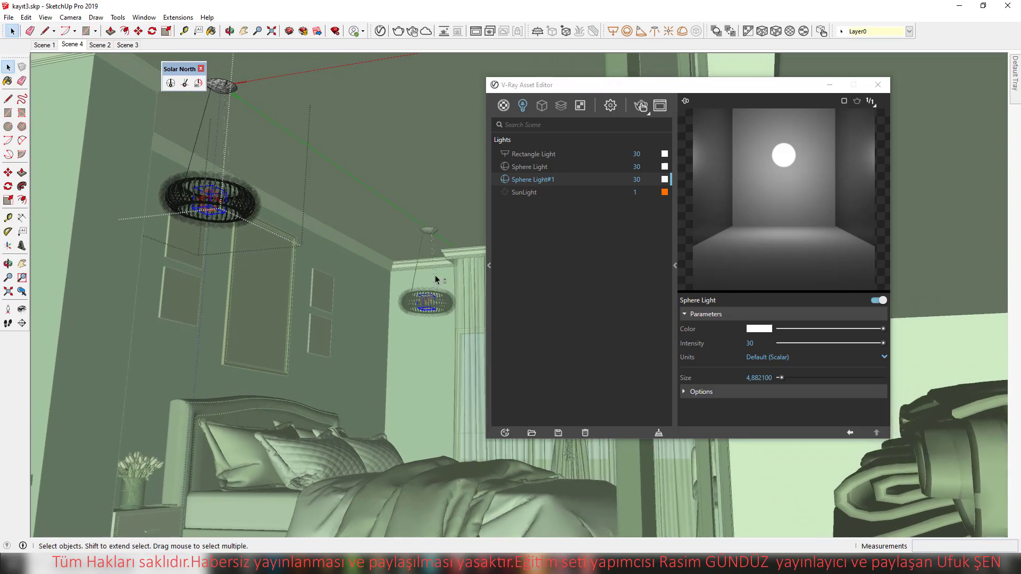
{"action": "middle_click_drag", "start_coordinate": [198, 145], "coordinate": [198, 204]}
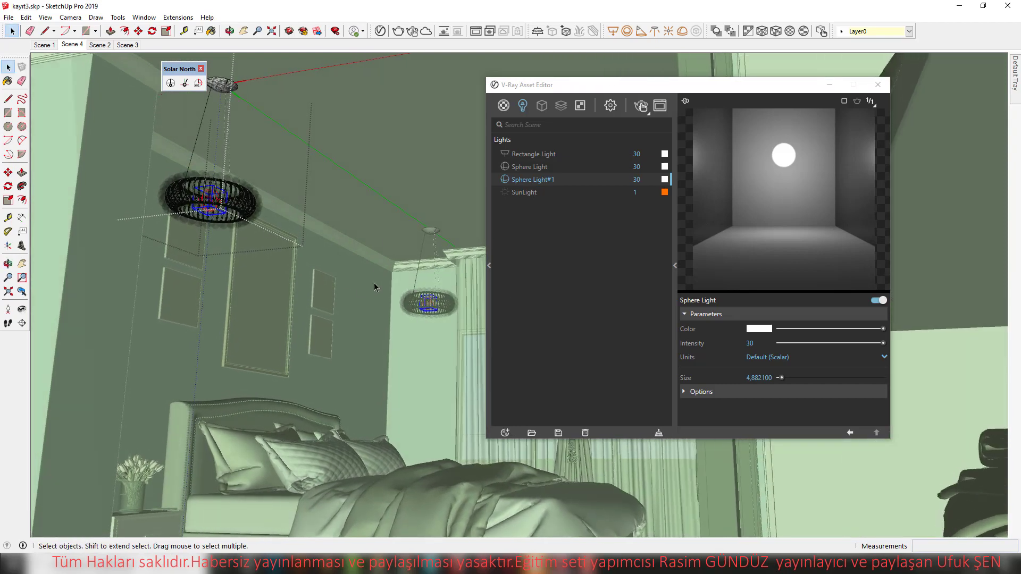
{"action": "scroll", "coordinate": [208, 201], "scroll_direction": "up", "scroll_amount": 2}
{"action": "middle_click_drag", "start_coordinate": [190, 214], "coordinate": [224, 229]}
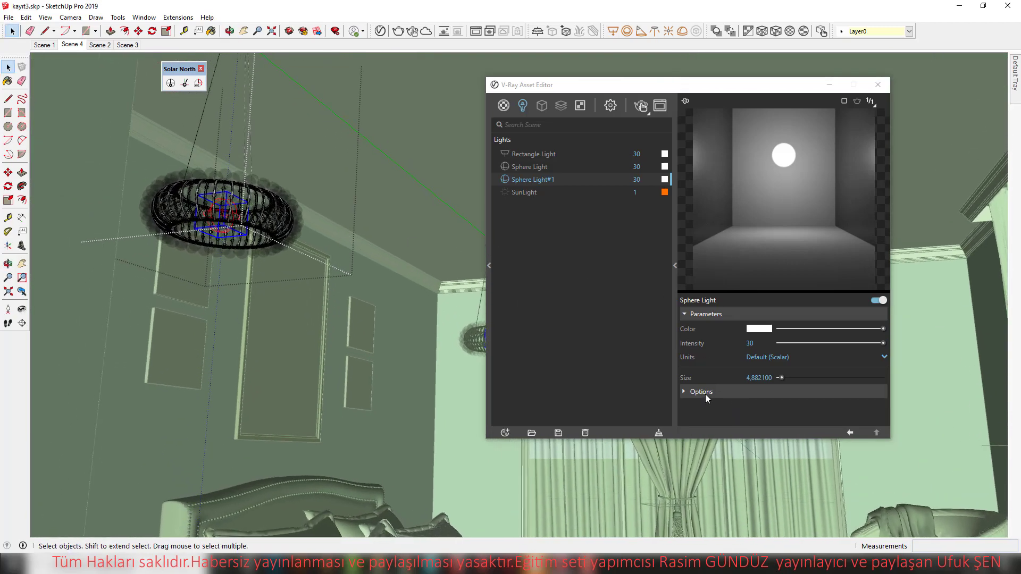
Make the chandelier's Sphere Light#1 invisible, then switch to the Scene 4 view.
{"action": "left_click", "coordinate": [705, 393]}
{"action": "left_click", "coordinate": [750, 408]}
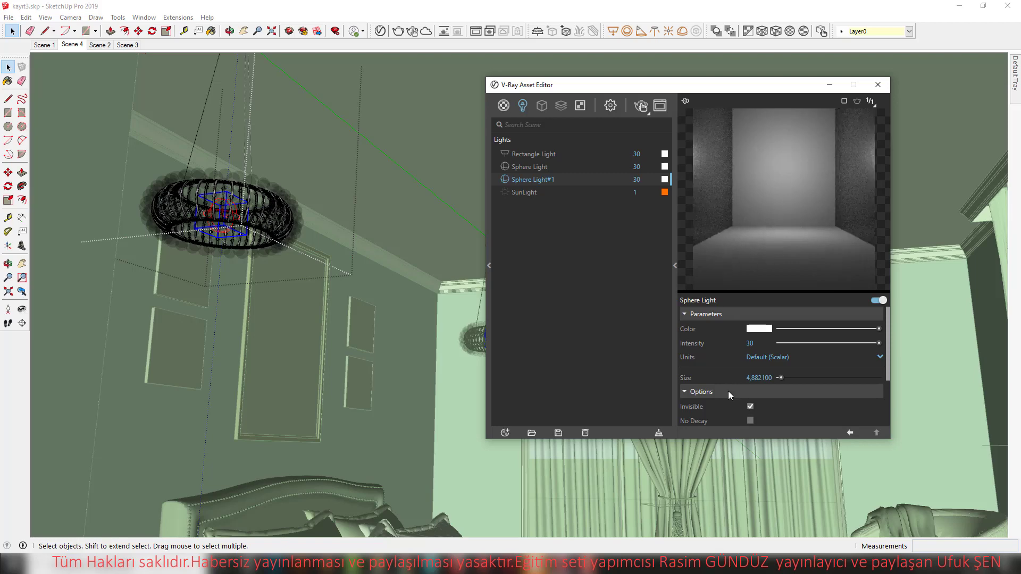
{"action": "left_click", "coordinate": [409, 139]}
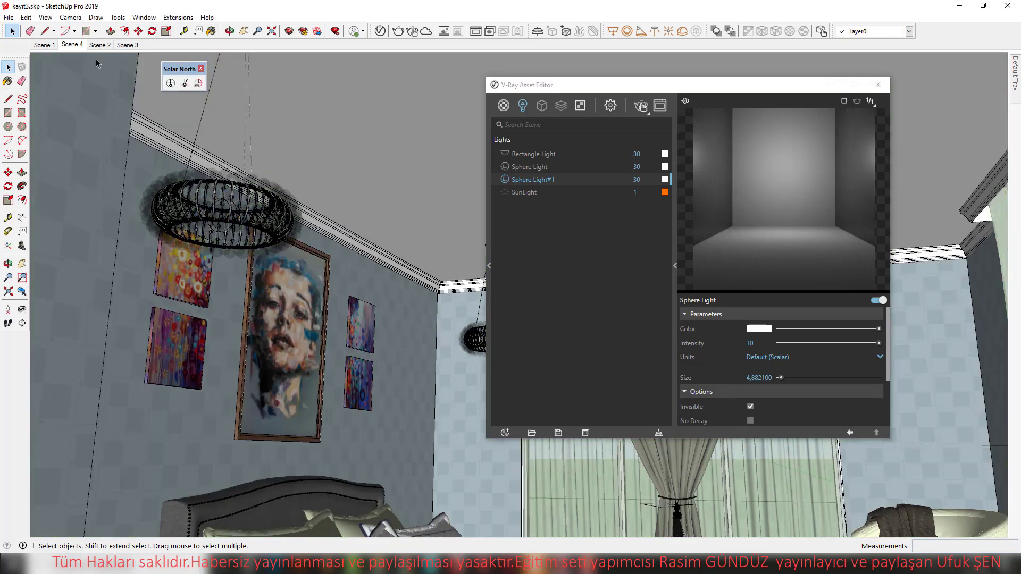
{"action": "left_click", "coordinate": [72, 44]}
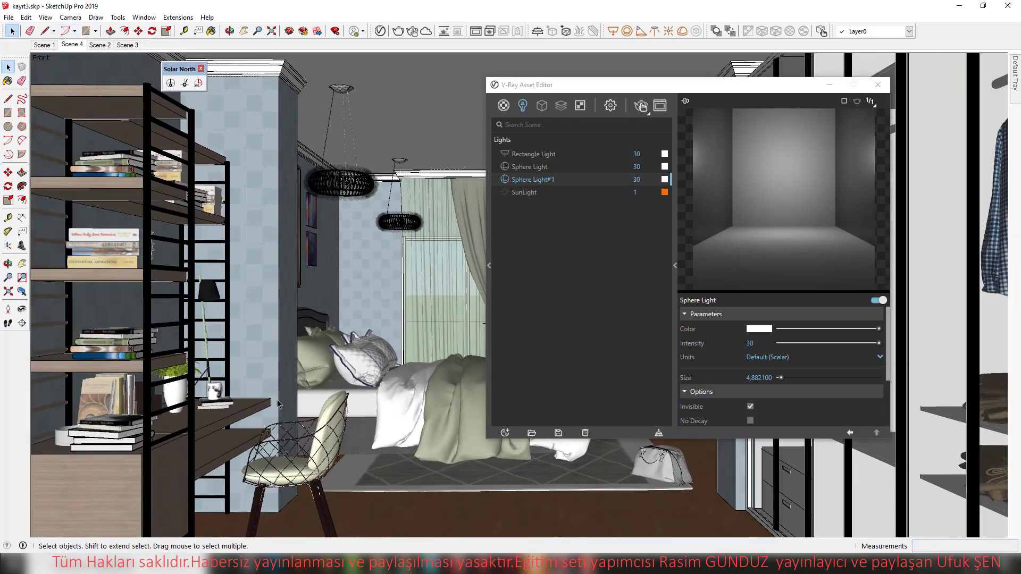
Set V-Ray to GPU rendering with the CPU also enabled, and start the interactive render.
{"action": "left_click", "coordinate": [612, 105]}
{"action": "left_click", "coordinate": [651, 142]}
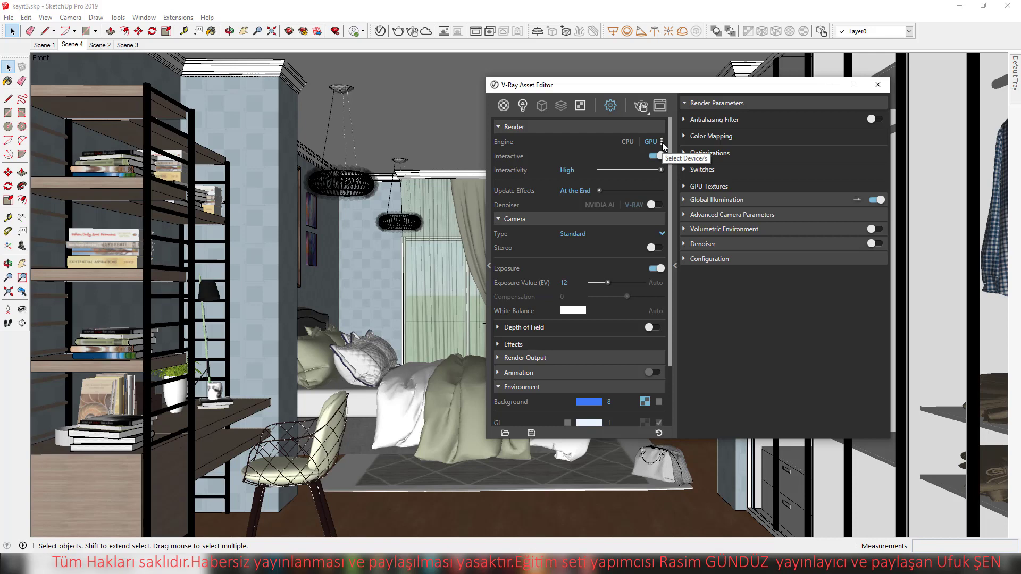
{"action": "left_click", "coordinate": [662, 141]}
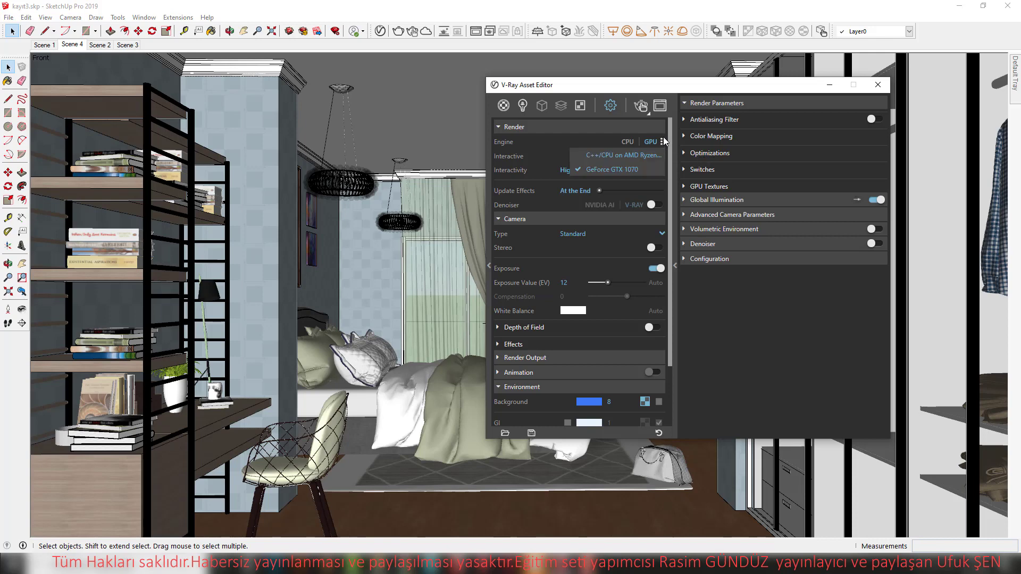
{"action": "left_click", "coordinate": [590, 156]}
{"action": "left_click", "coordinate": [560, 141]}
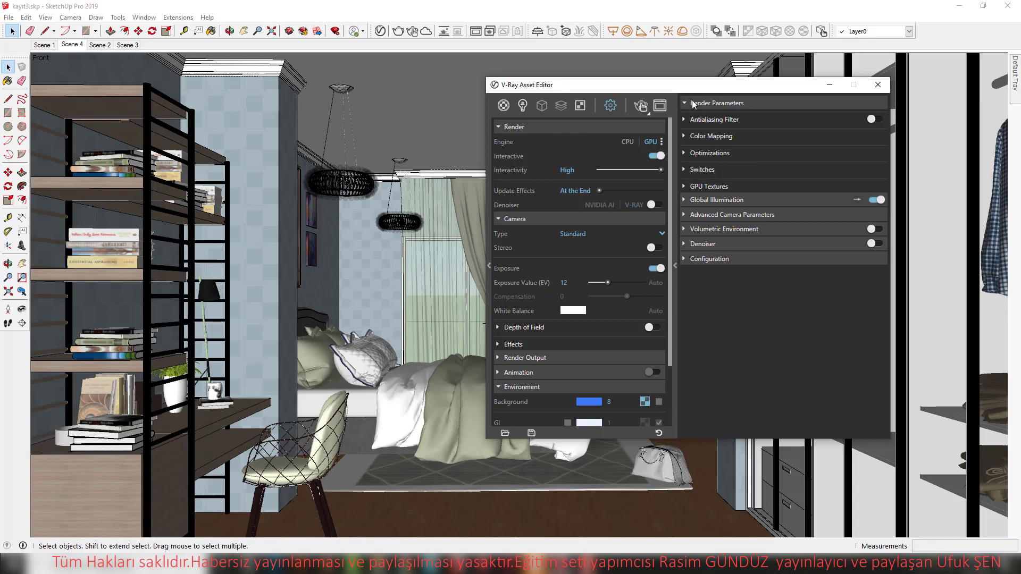
{"action": "left_click", "coordinate": [640, 109]}
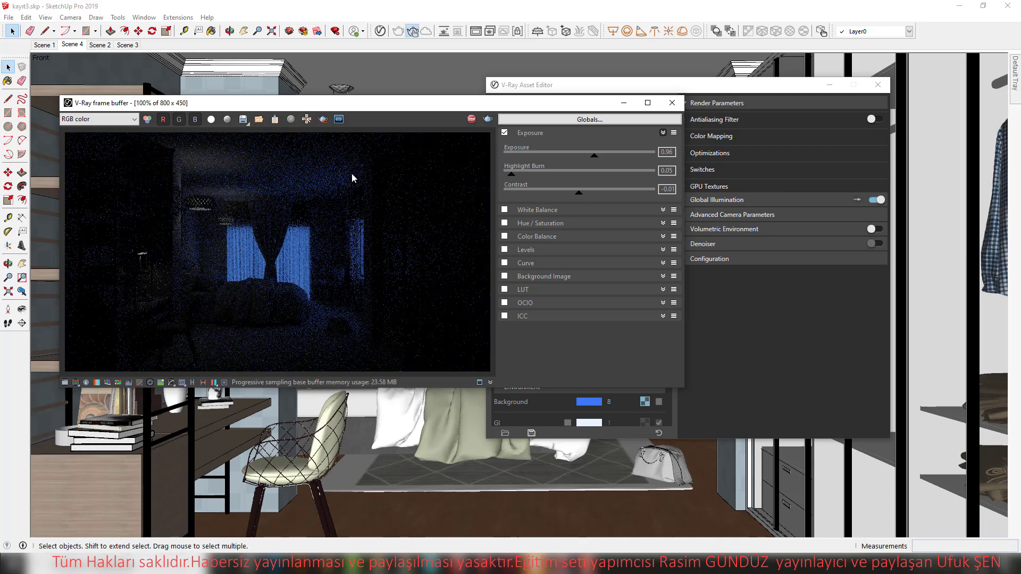
Close the colour corrections panel, move the two windows apart, and show the V-Ray Lights list.
{"action": "left_click", "coordinate": [65, 383]}
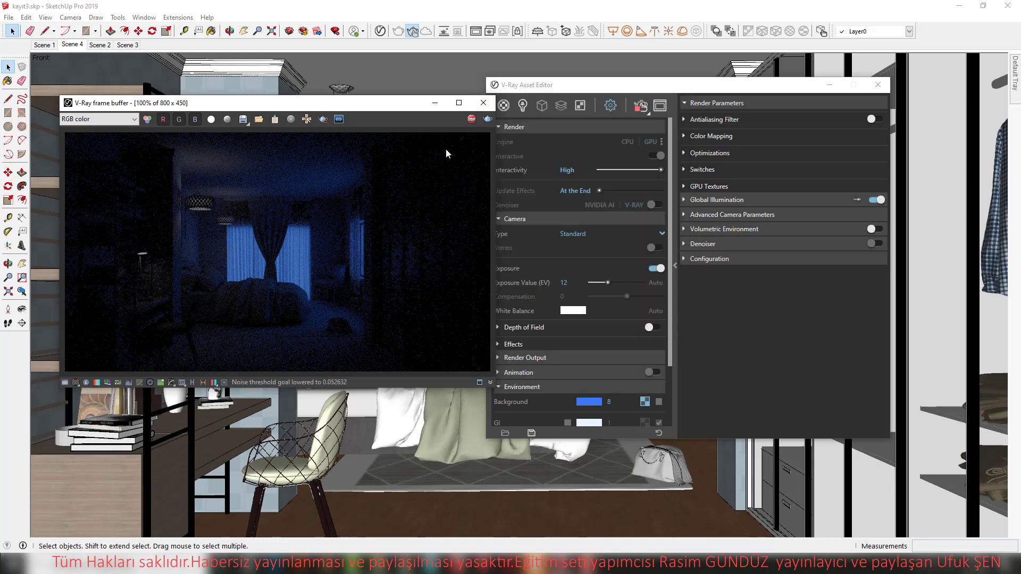
{"action": "left_click_drag", "start_coordinate": [404, 101], "coordinate": [376, 93]}
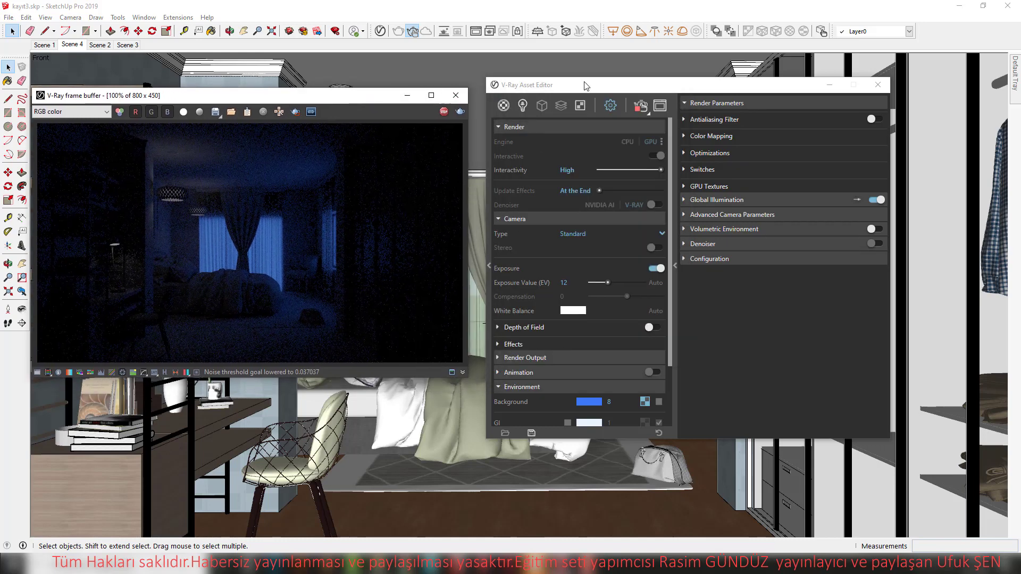
{"action": "left_click_drag", "start_coordinate": [586, 85], "coordinate": [593, 84]}
{"action": "left_click", "coordinate": [530, 105]}
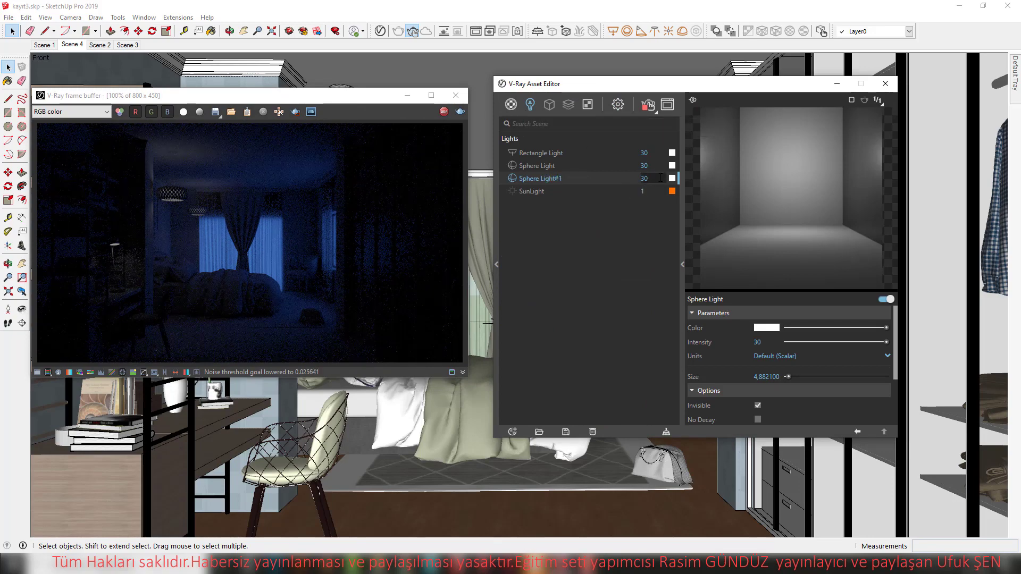
Give Sphere Light#1 intensity 300 and a warm peach colour of about 4592 K.
{"action": "type", "text": "0"}
{"action": "key", "text": "Return"}
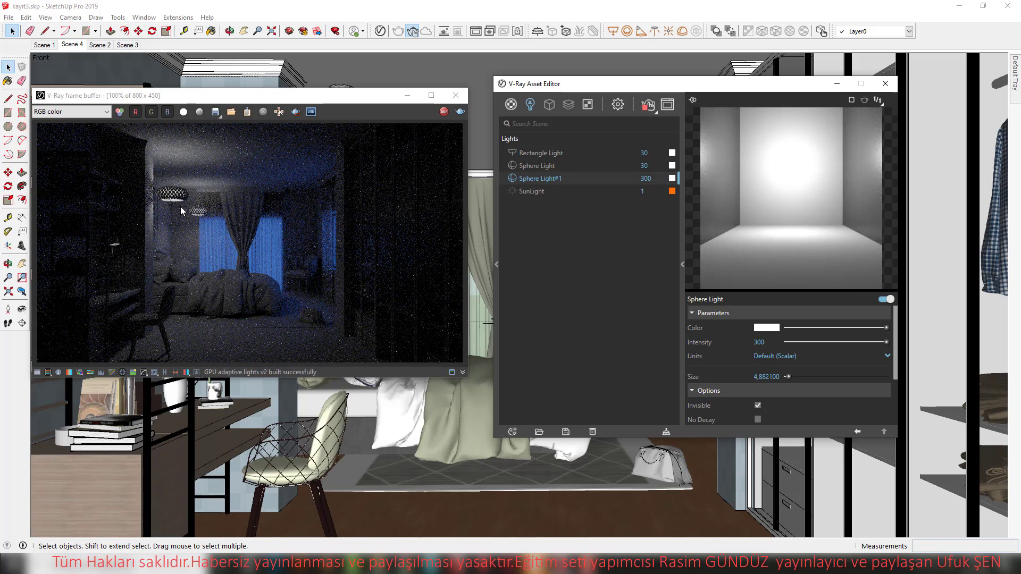
{"action": "left_click", "coordinate": [768, 328]}
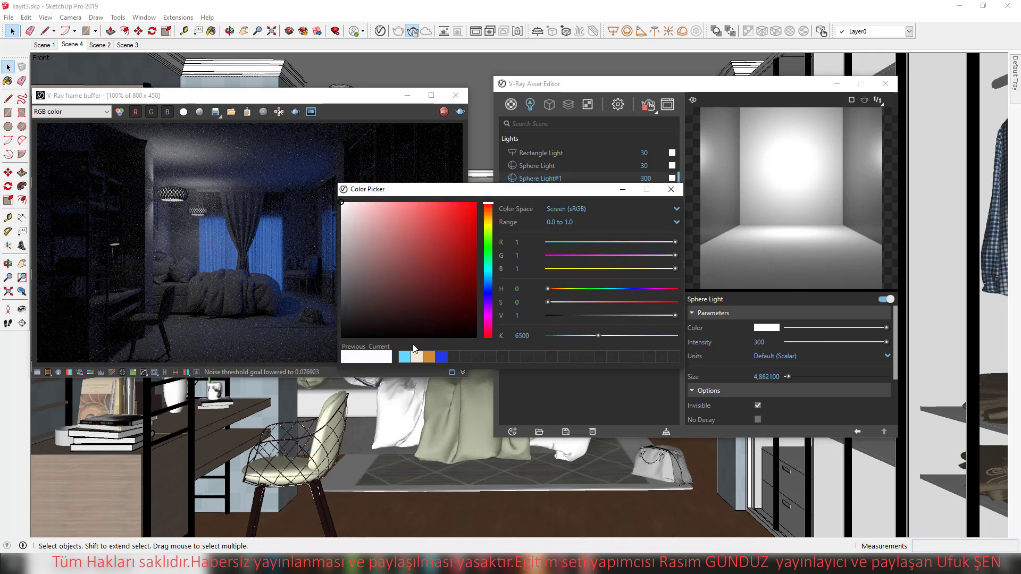
{"action": "left_click", "coordinate": [595, 338]}
{"action": "left_click_drag", "start_coordinate": [594, 338], "coordinate": [582, 339]}
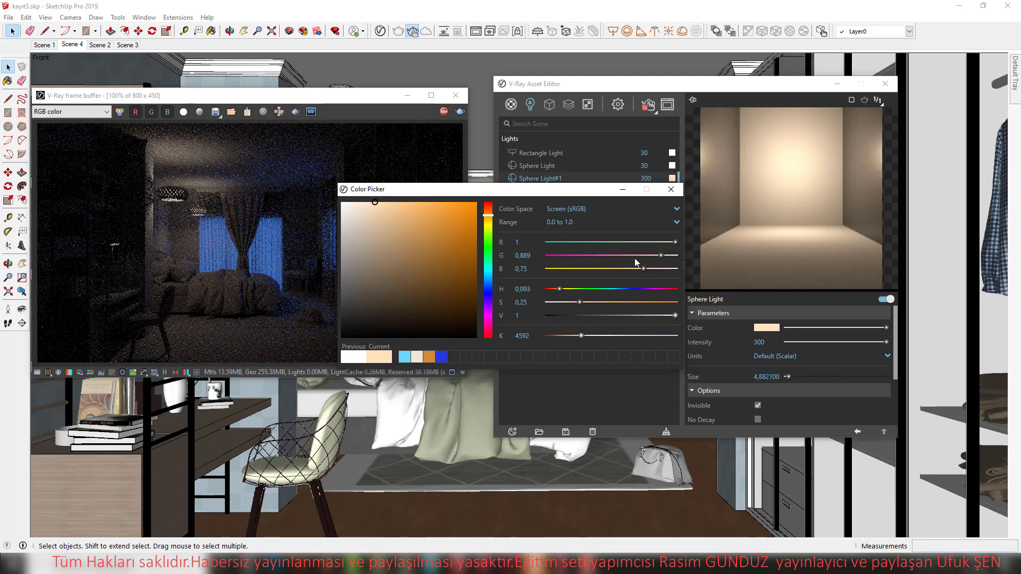
{"action": "left_click", "coordinate": [674, 191]}
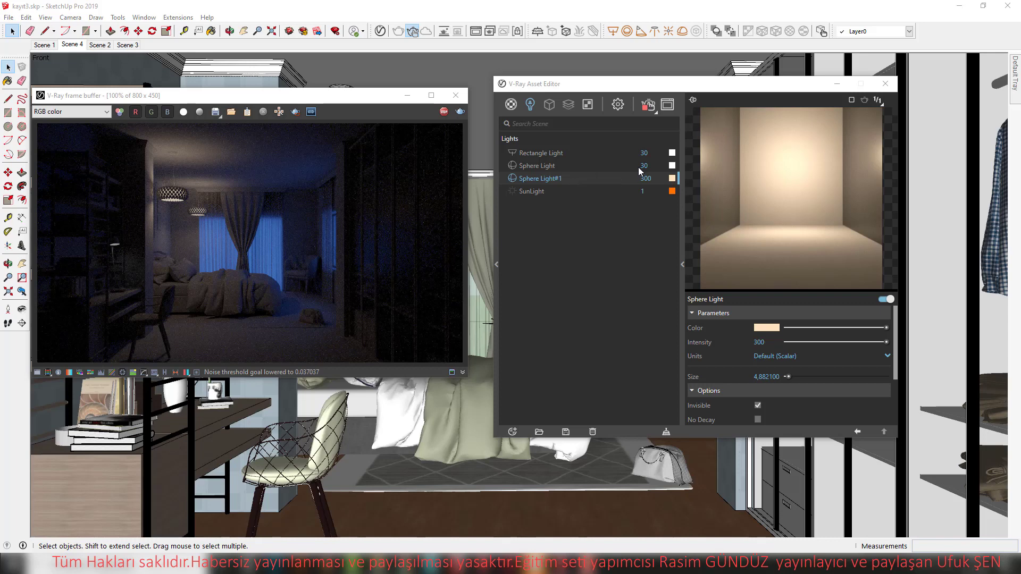
Select the floor-lamp Sphere Light and set its intensity to 300.
{"action": "left_click", "coordinate": [561, 166]}
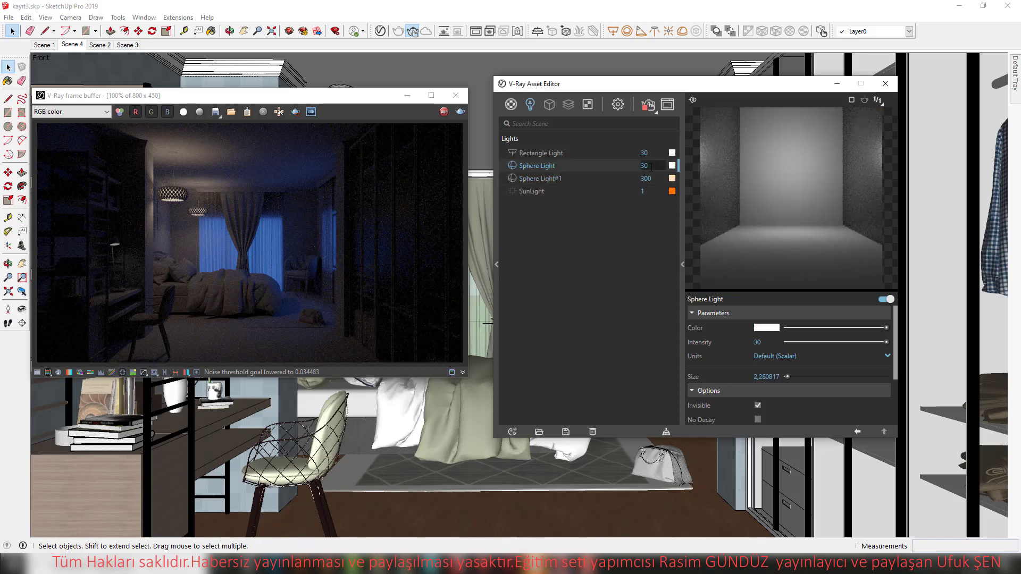
{"action": "left_click", "coordinate": [651, 167]}
{"action": "mouse_move", "coordinate": [659, 155]}
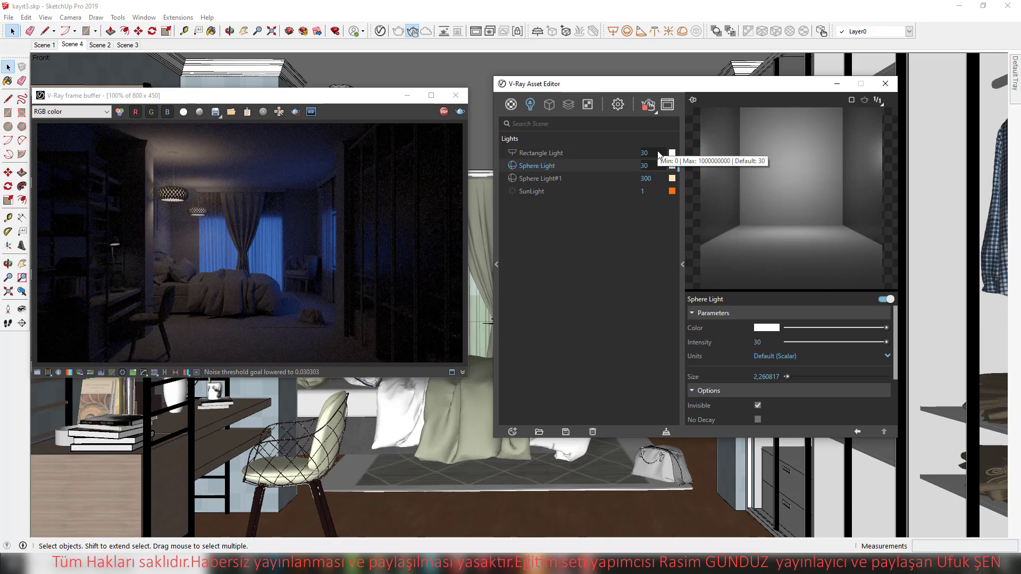
{"action": "key", "text": "BackSpace"}
{"action": "key", "text": "BackSpace"}
{"action": "type", "text": "4"}
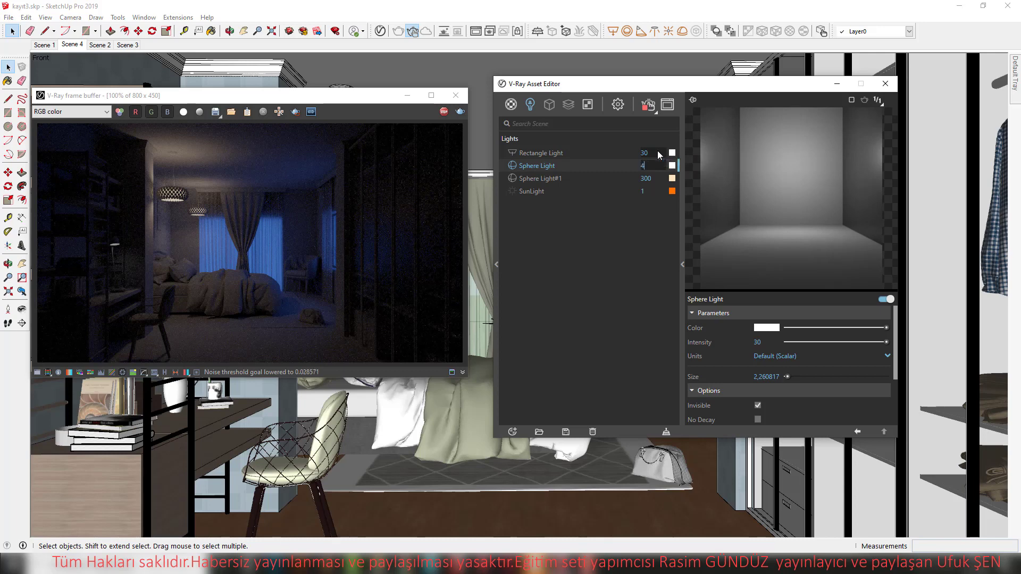
{"action": "key", "text": "BackSpace"}
{"action": "key", "text": "Return"}
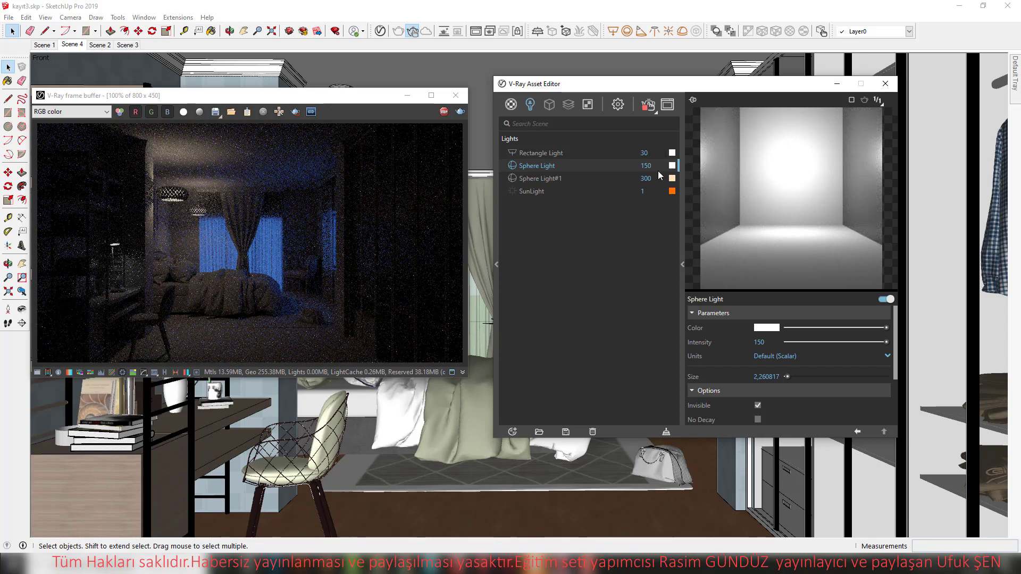
{"action": "double_click", "coordinate": [646, 165]}
{"action": "type", "text": "300"}
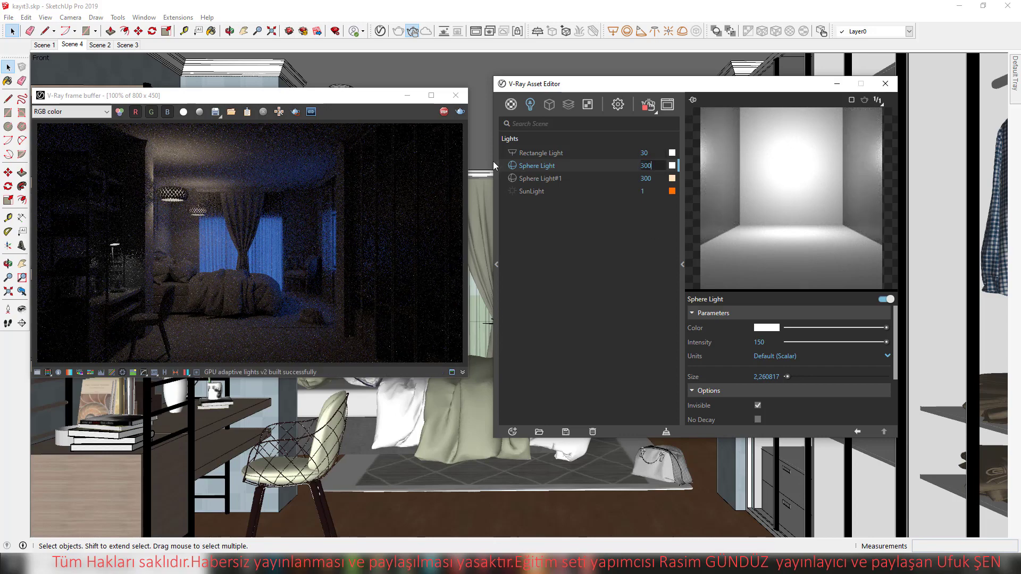
{"action": "key", "text": "Return"}
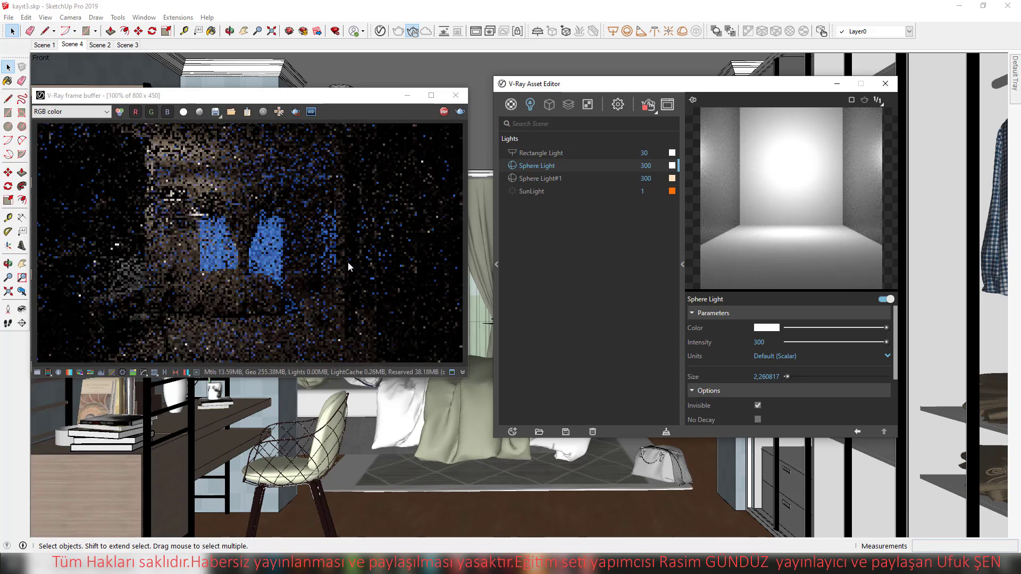
Warm Sphere Light's colour to an orange of about 4298 K.
{"action": "left_click", "coordinate": [770, 328]}
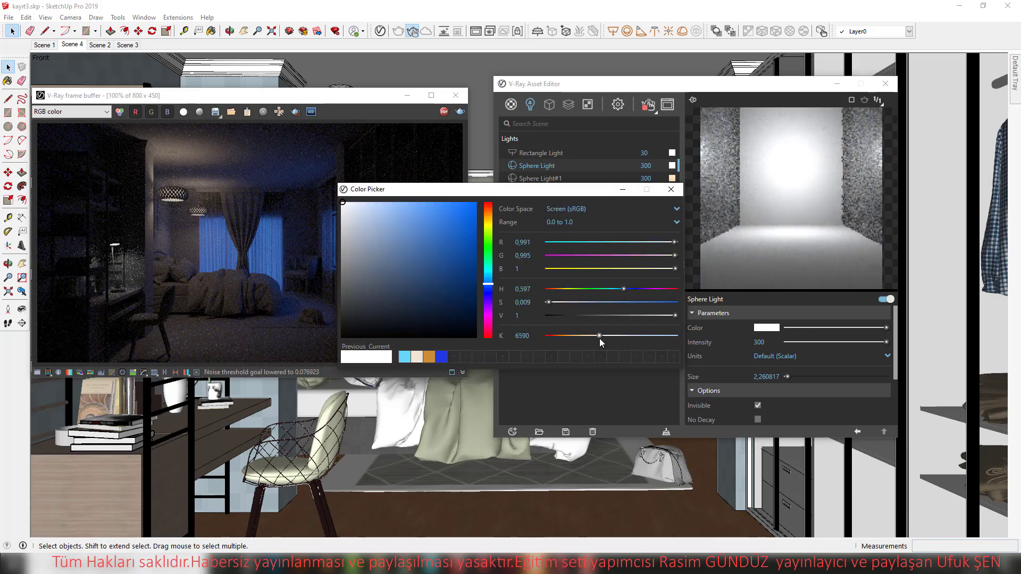
{"action": "left_click_drag", "start_coordinate": [599, 337], "coordinate": [566, 339]}
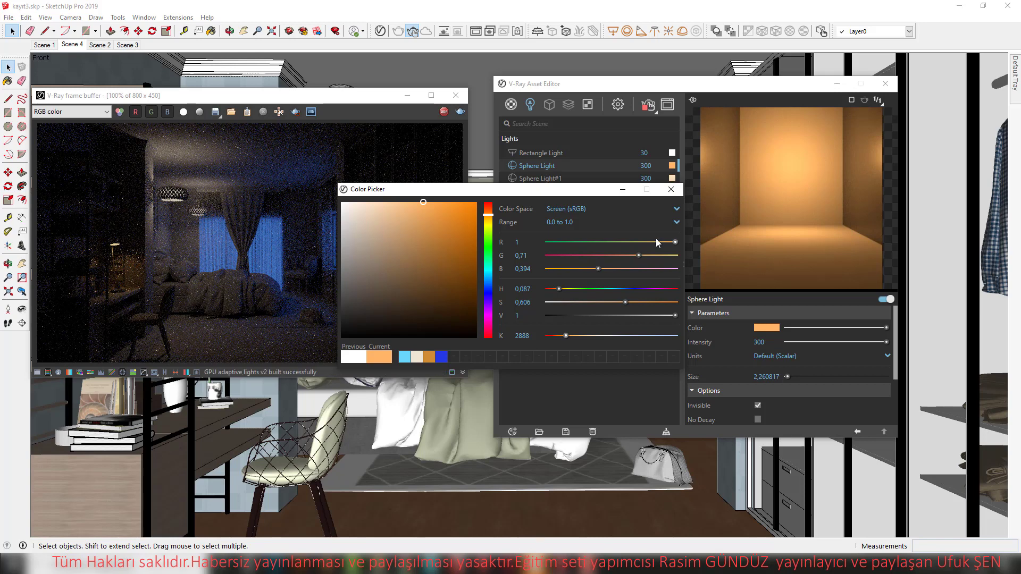
{"action": "left_click", "coordinate": [670, 190]}
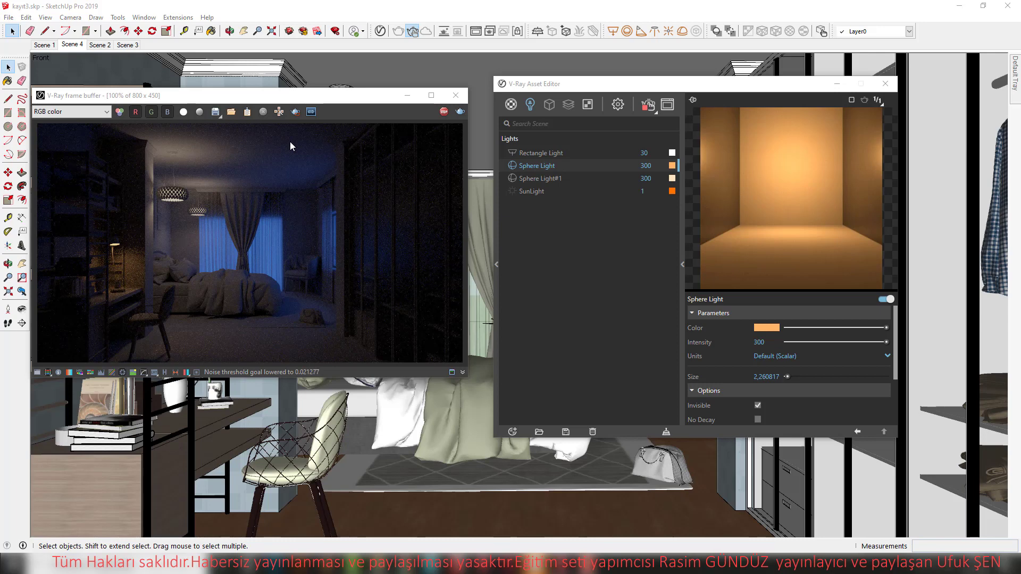
Lower the V-Ray Environment Background intensity from 8 to 7.
{"action": "left_click", "coordinate": [37, 372]}
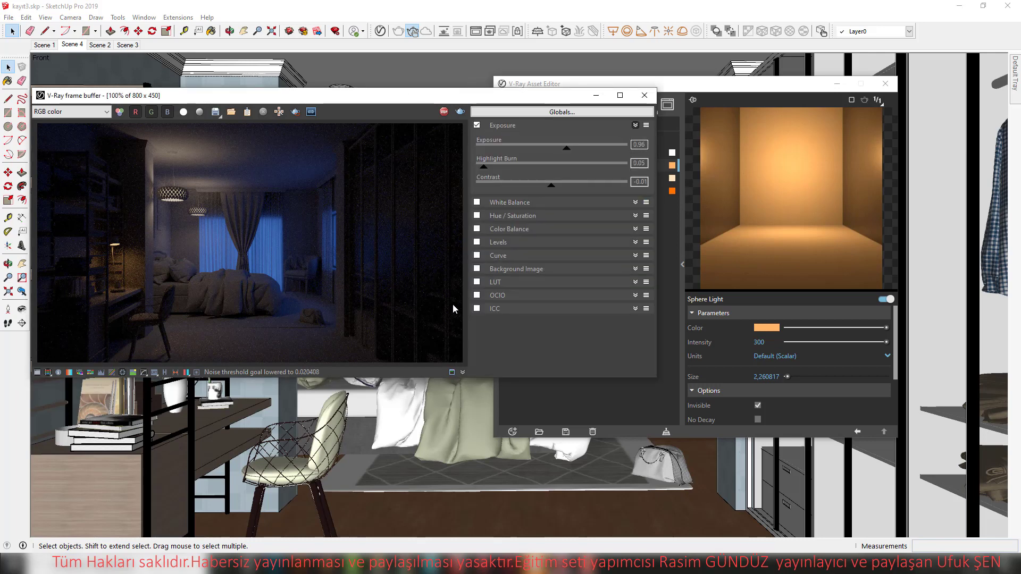
{"action": "left_click", "coordinate": [37, 372]}
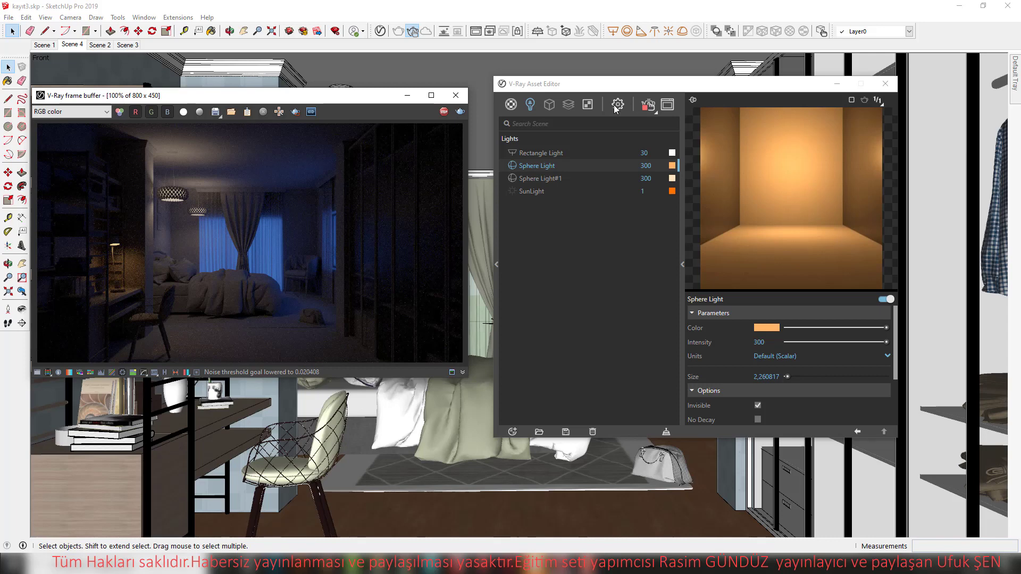
{"action": "left_click", "coordinate": [618, 104]}
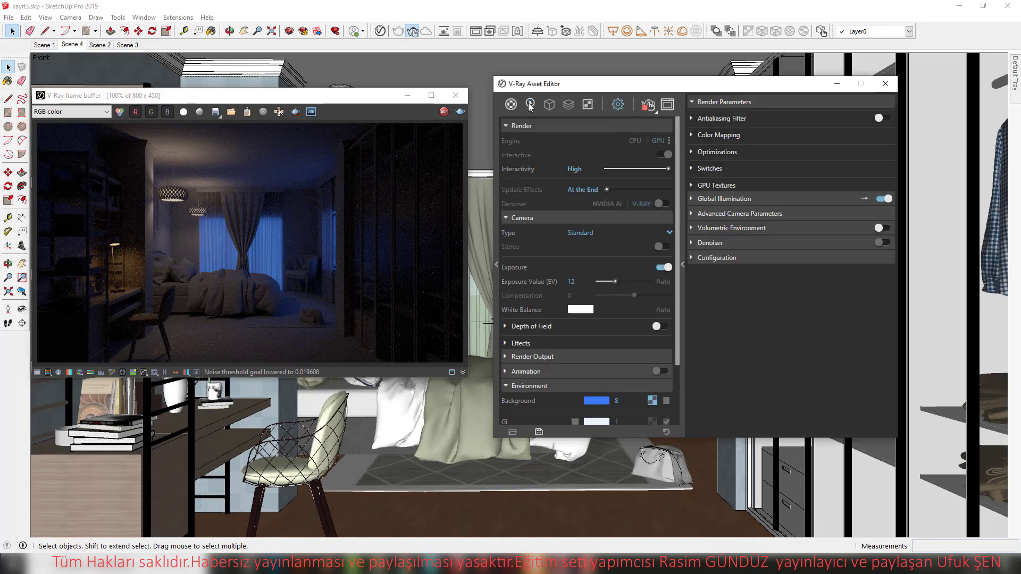
{"action": "left_click", "coordinate": [273, 246]}
{"action": "left_click", "coordinate": [543, 219]}
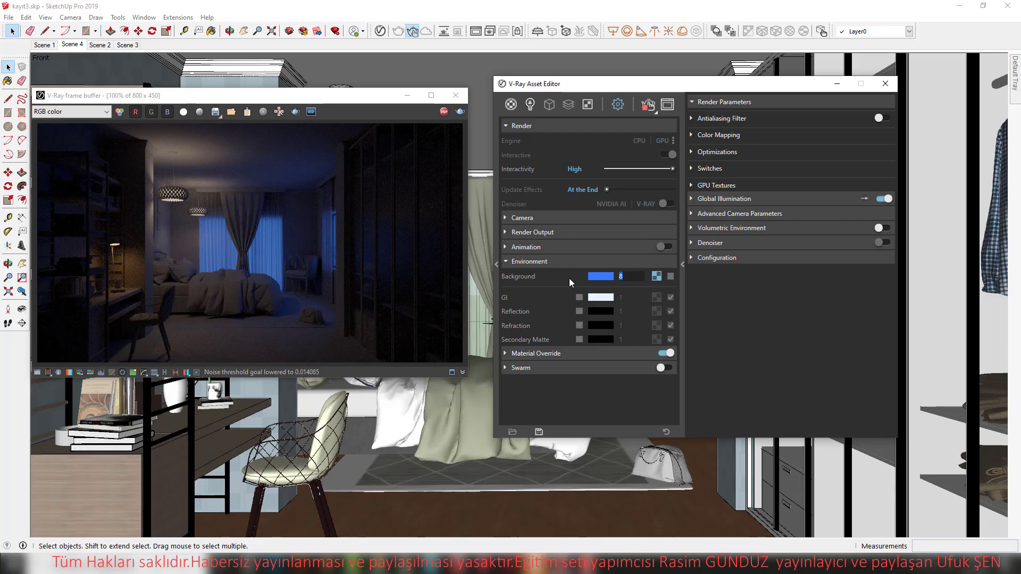
{"action": "type", "text": "0"}
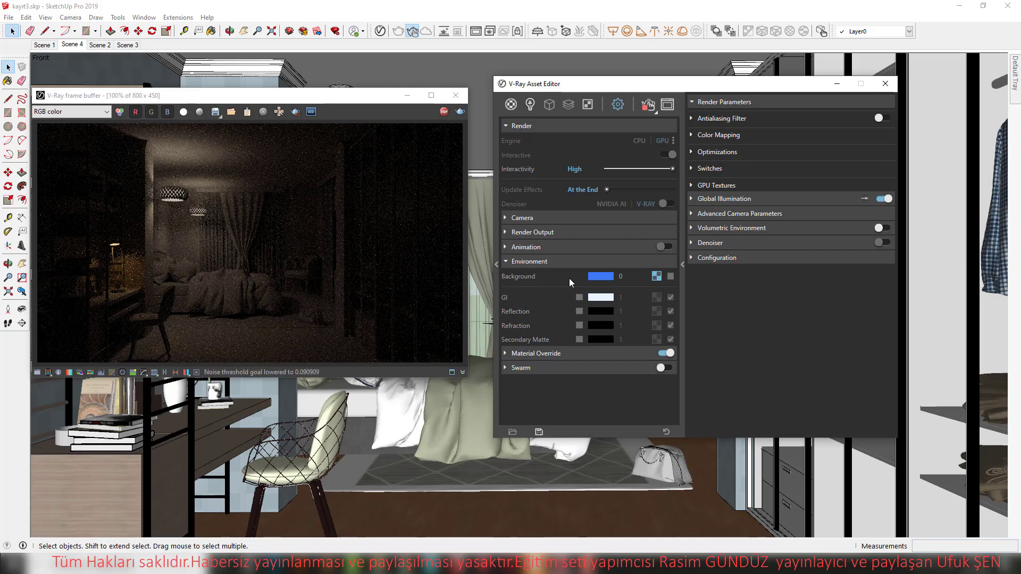
{"action": "left_click", "coordinate": [635, 276]}
{"action": "type", "text": "7"}
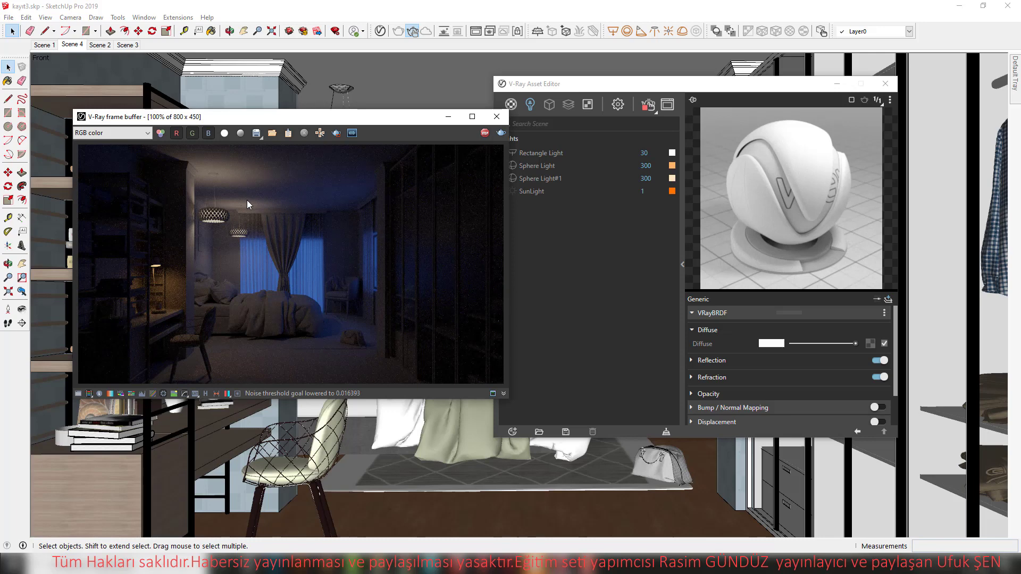
Return to V-Ray Settings and expand the Camera rollout, which shows exposure 12 EV.
{"action": "left_click", "coordinate": [617, 105]}
{"action": "left_click", "coordinate": [534, 219]}
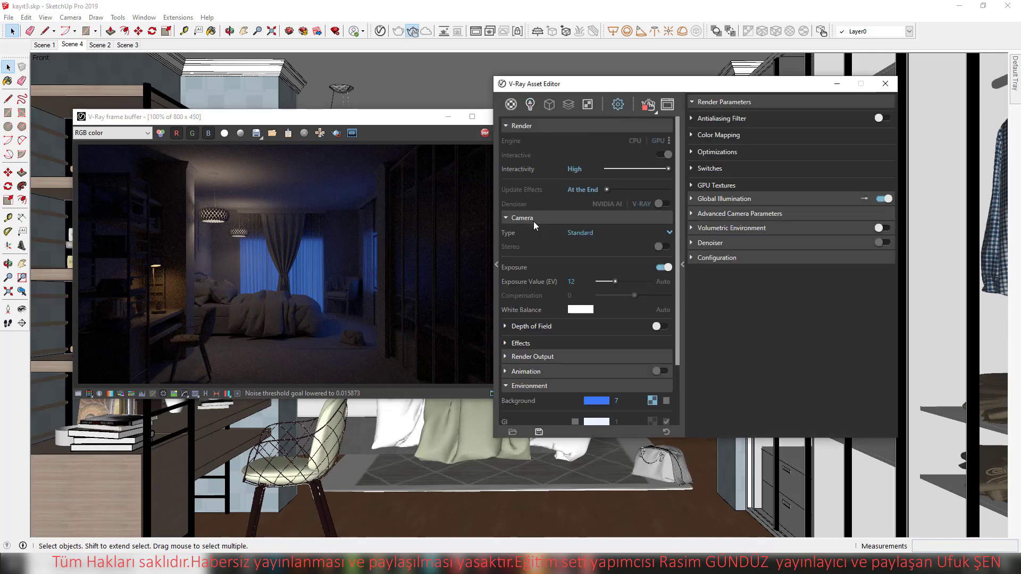